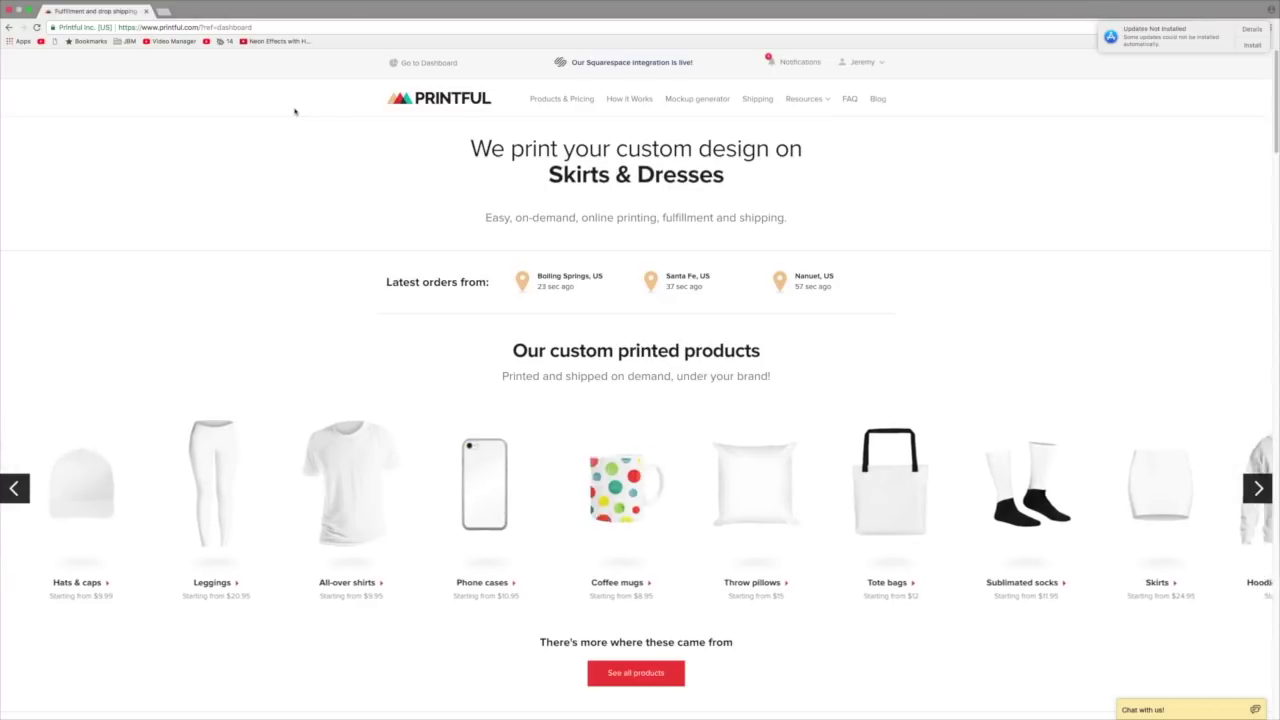
Open the print guidelines for the Shirts category from the Products & Pricing catalogue
left_click_drag(502, 98, 876, 101)
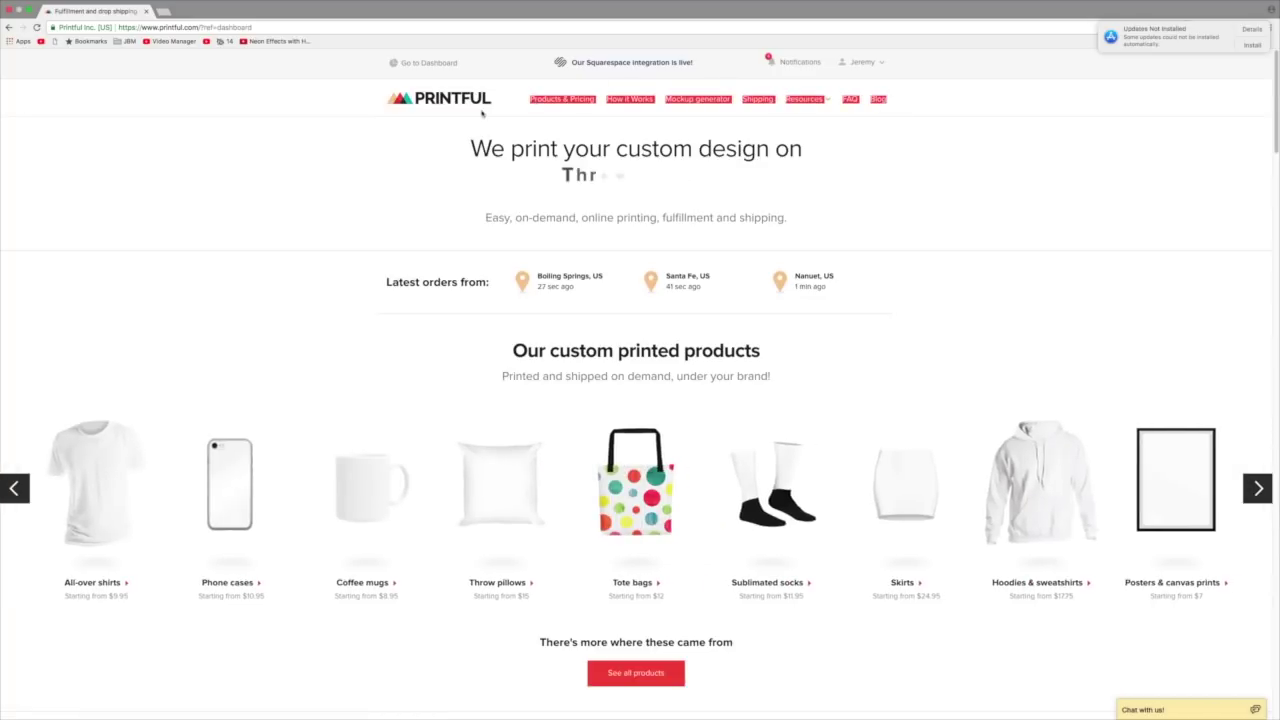
left_click(572, 100)
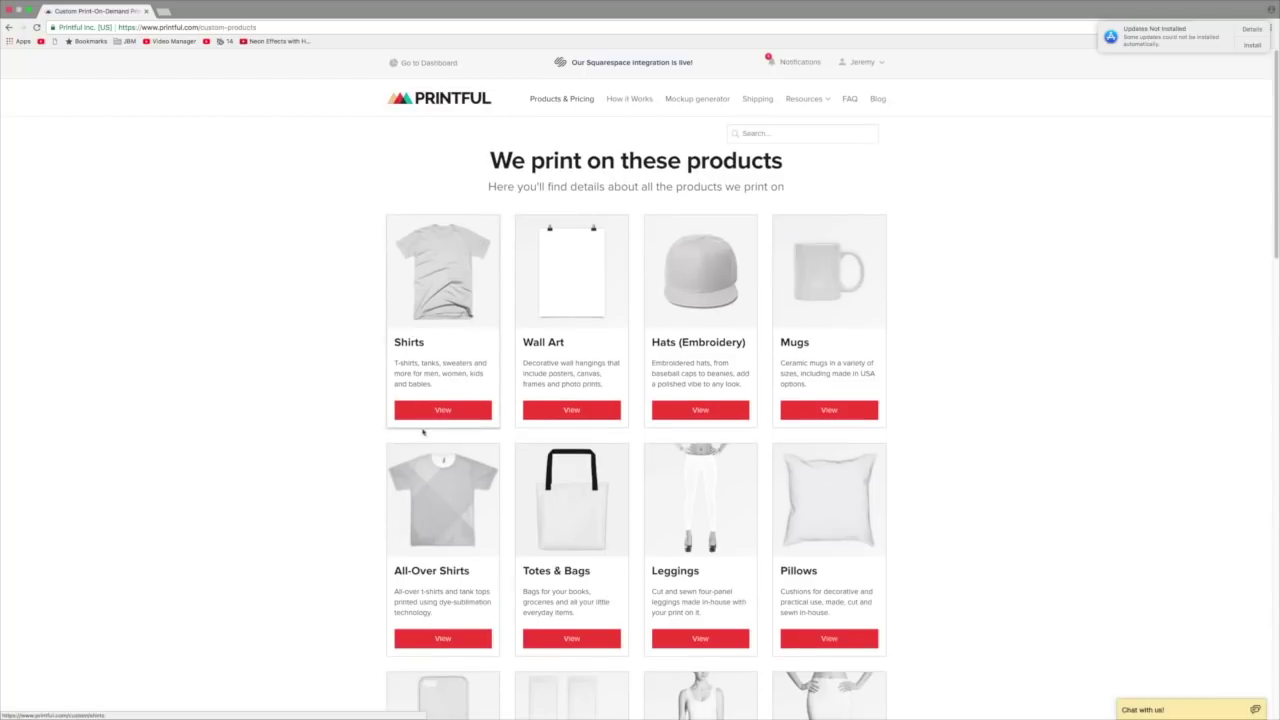
left_click(431, 414)
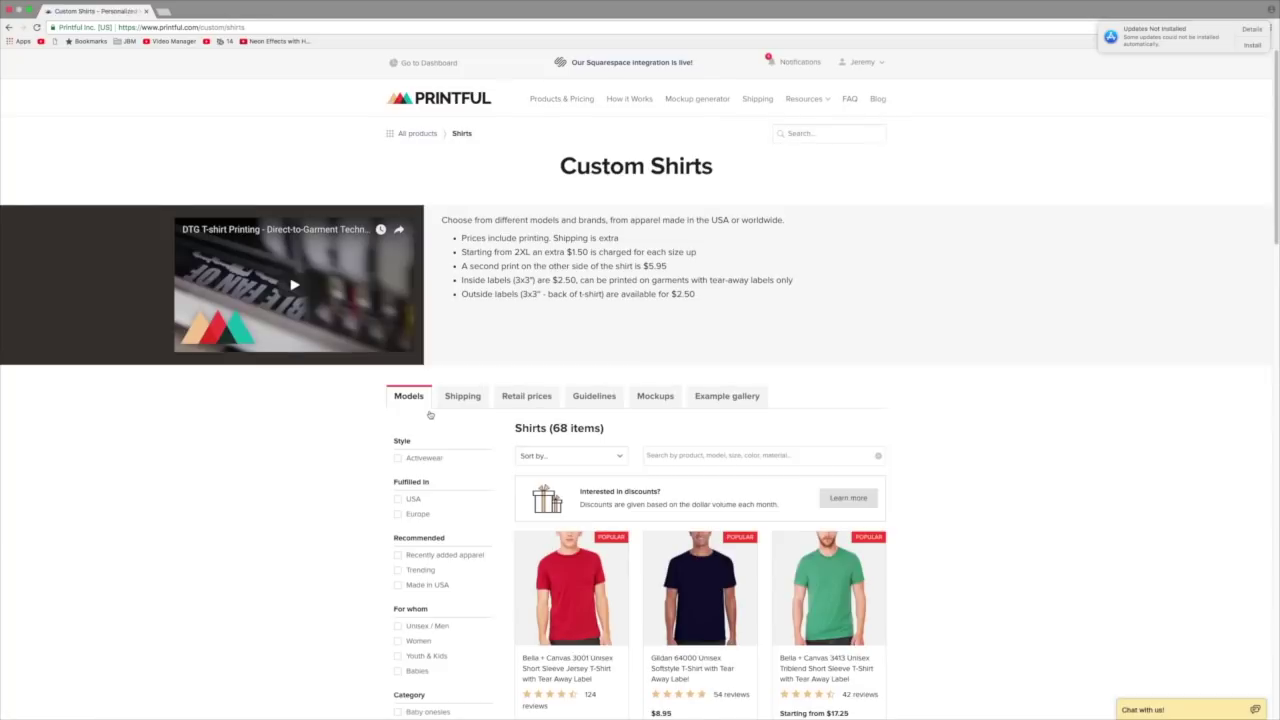
scroll(586, 415, "down", 1)
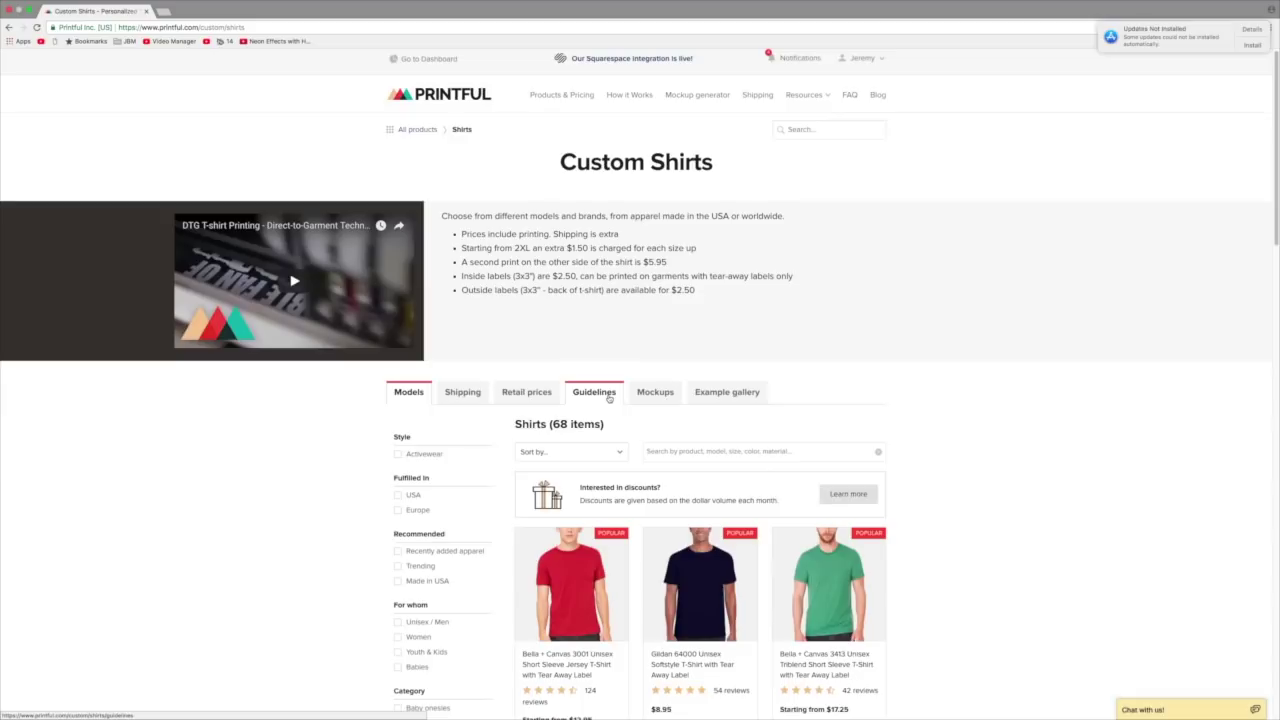
left_click(594, 392)
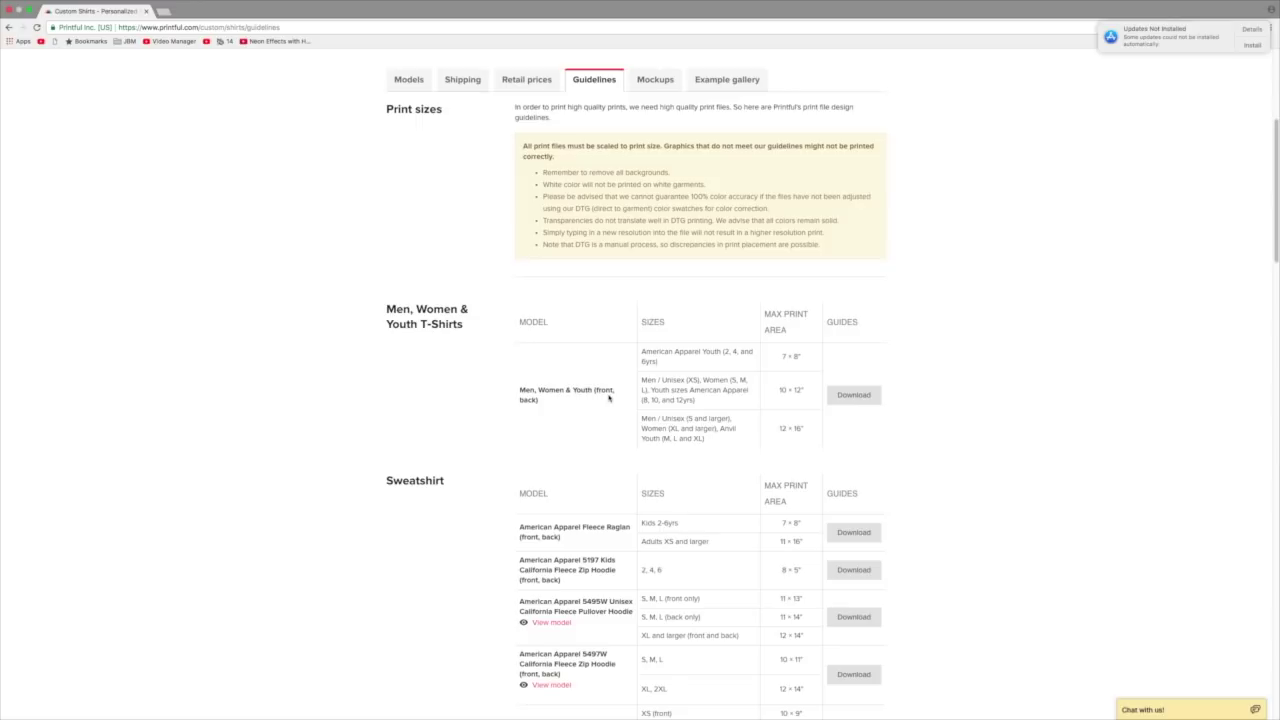
Examine the sizes and maximum print areas listed for Men, Women & Youth T-Shirts
scroll(608, 397, "down", 1)
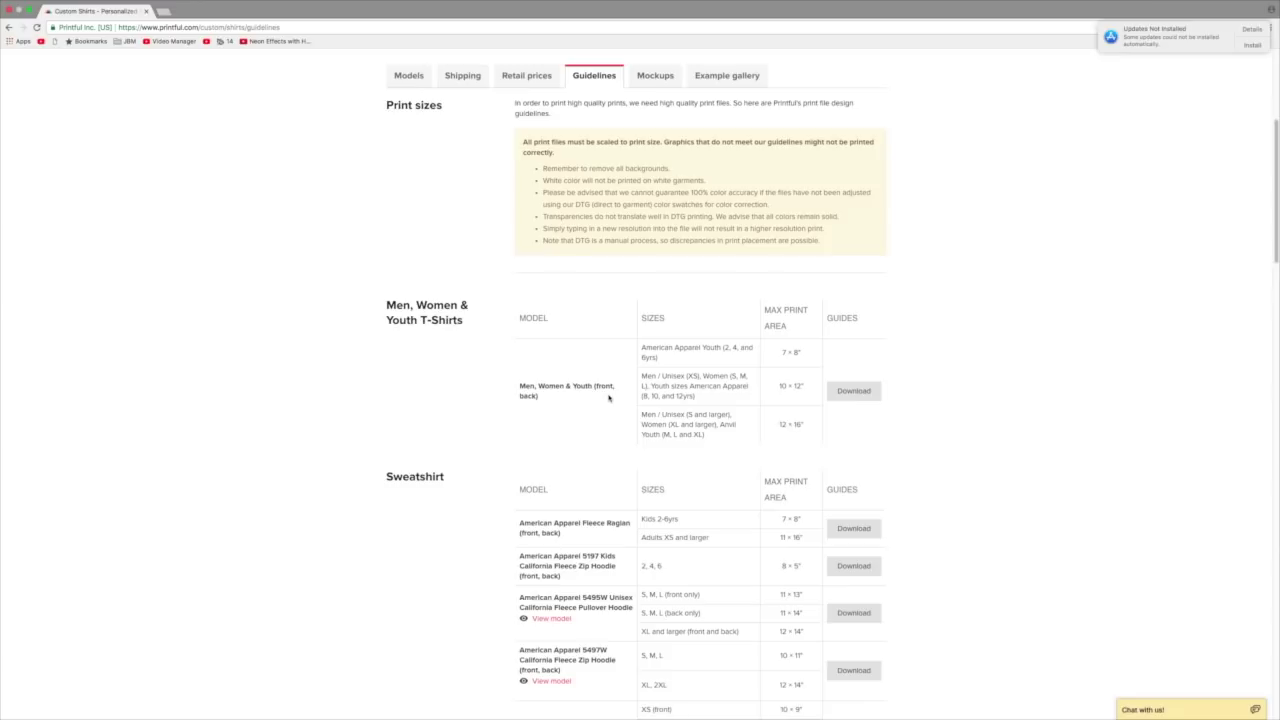
left_click_drag(386, 305, 477, 317)
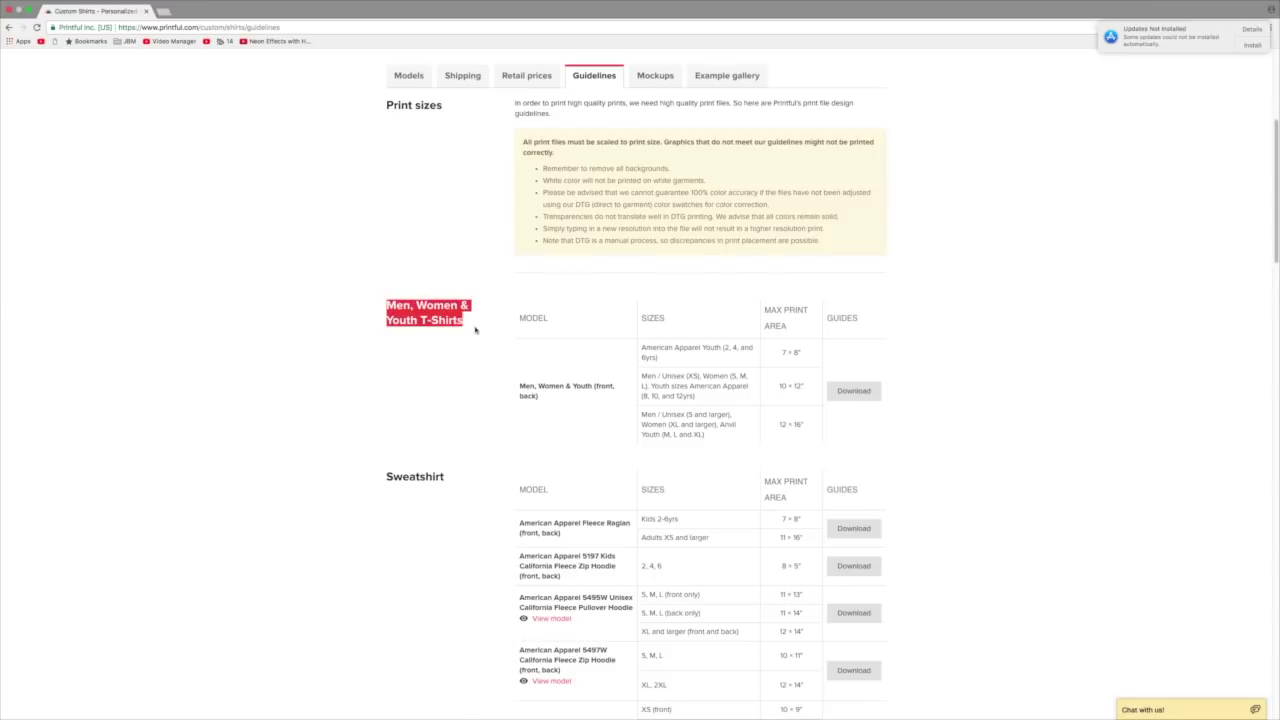
mouse_move(645, 331)
left_mouse_down()
mouse_move(670, 325)
mouse_move(660, 334)
left_mouse_up()
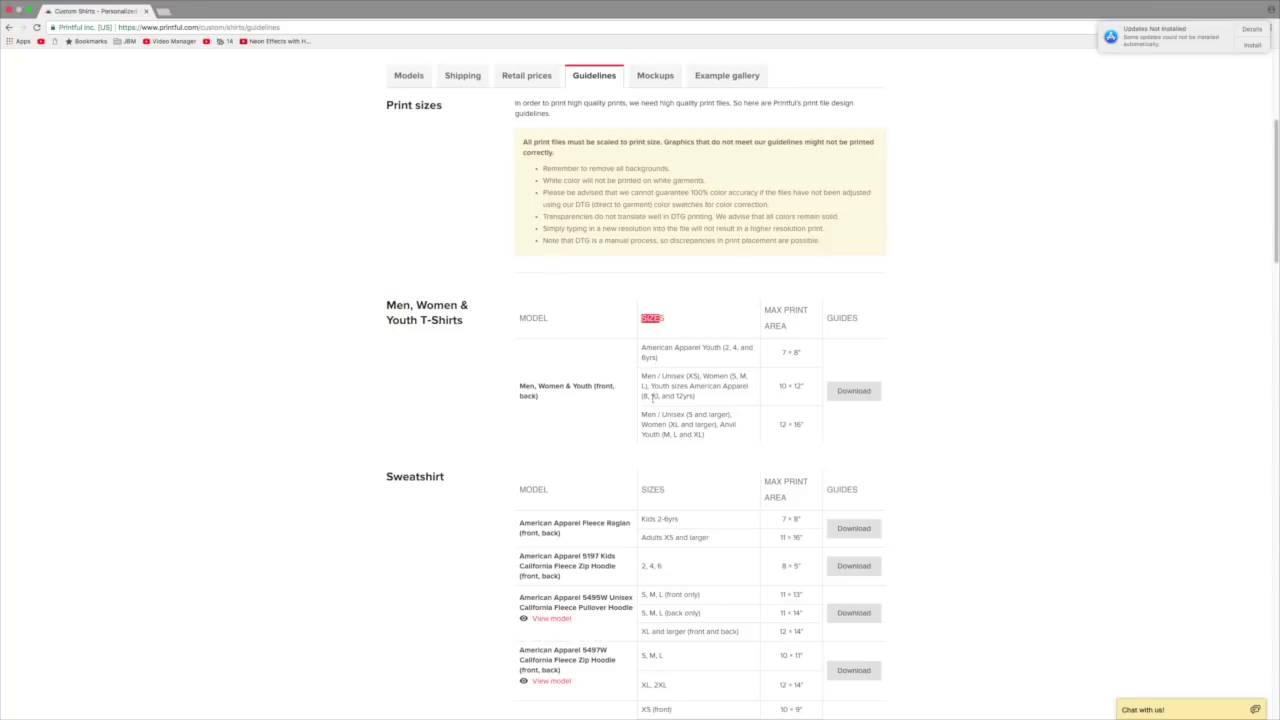
left_click_drag(716, 437, 734, 417)
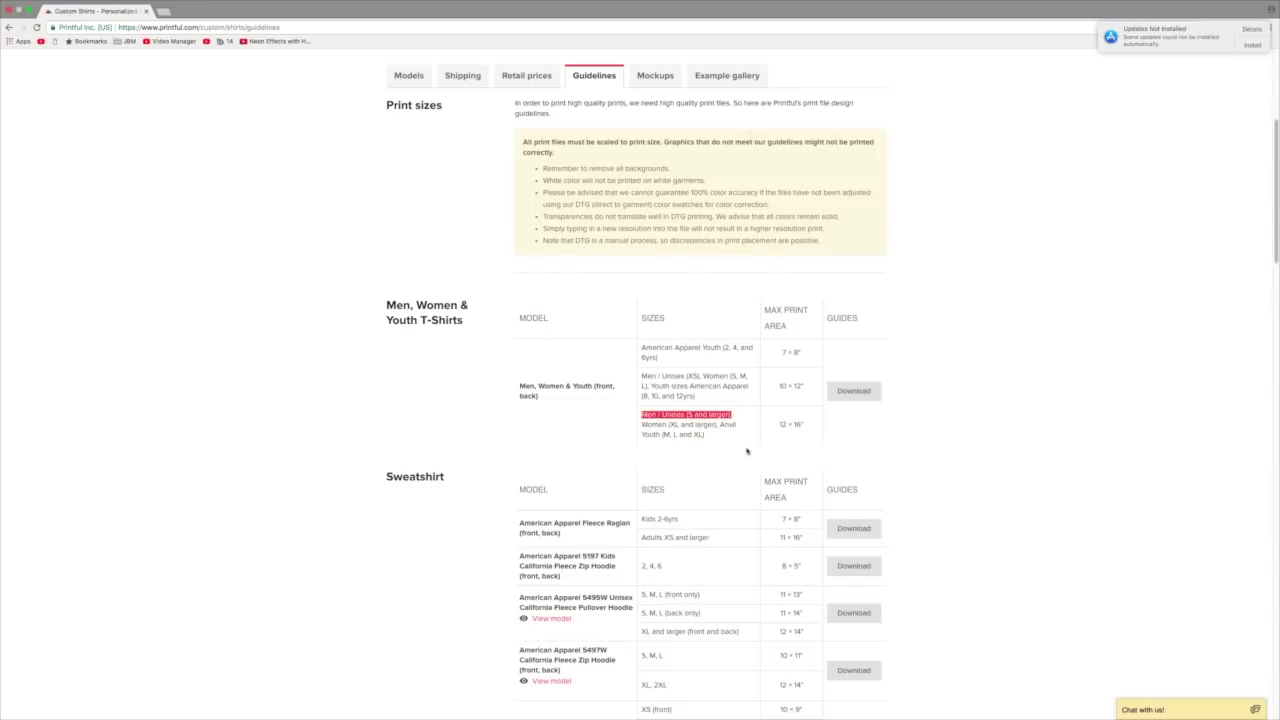
left_click_drag(766, 310, 812, 322)
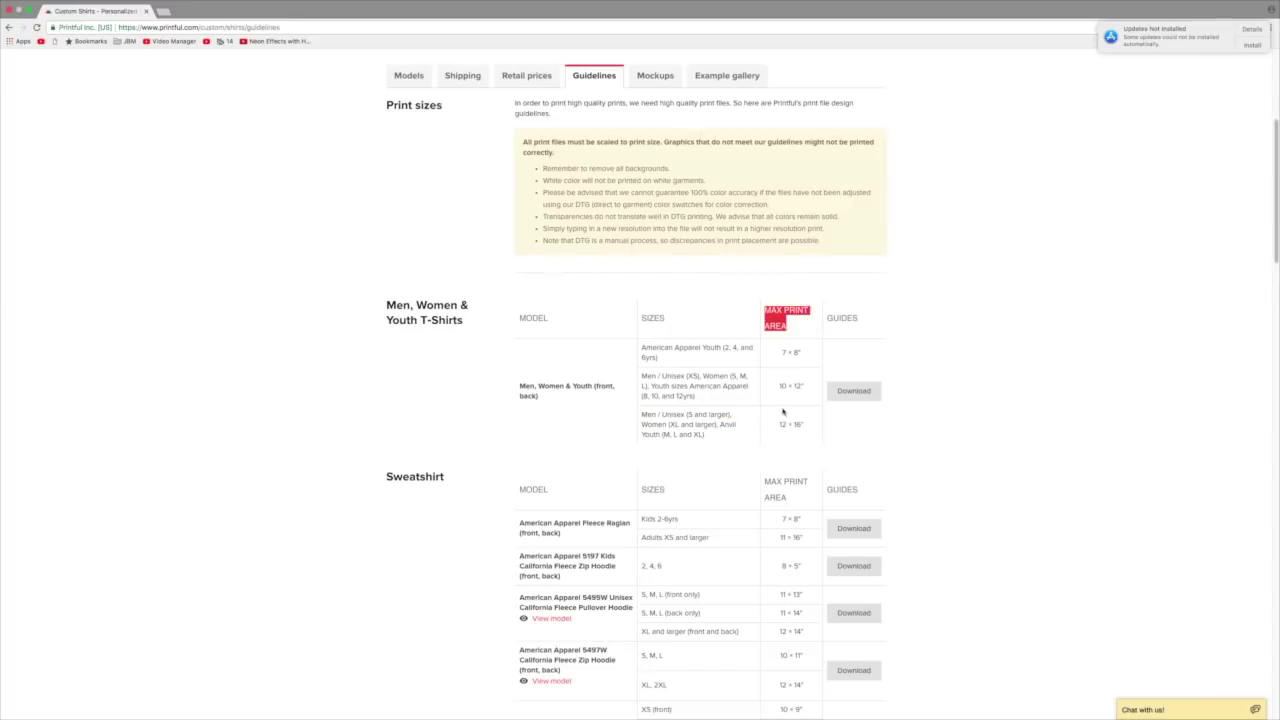
scroll(780, 415, "down", 1)
left_click(771, 421)
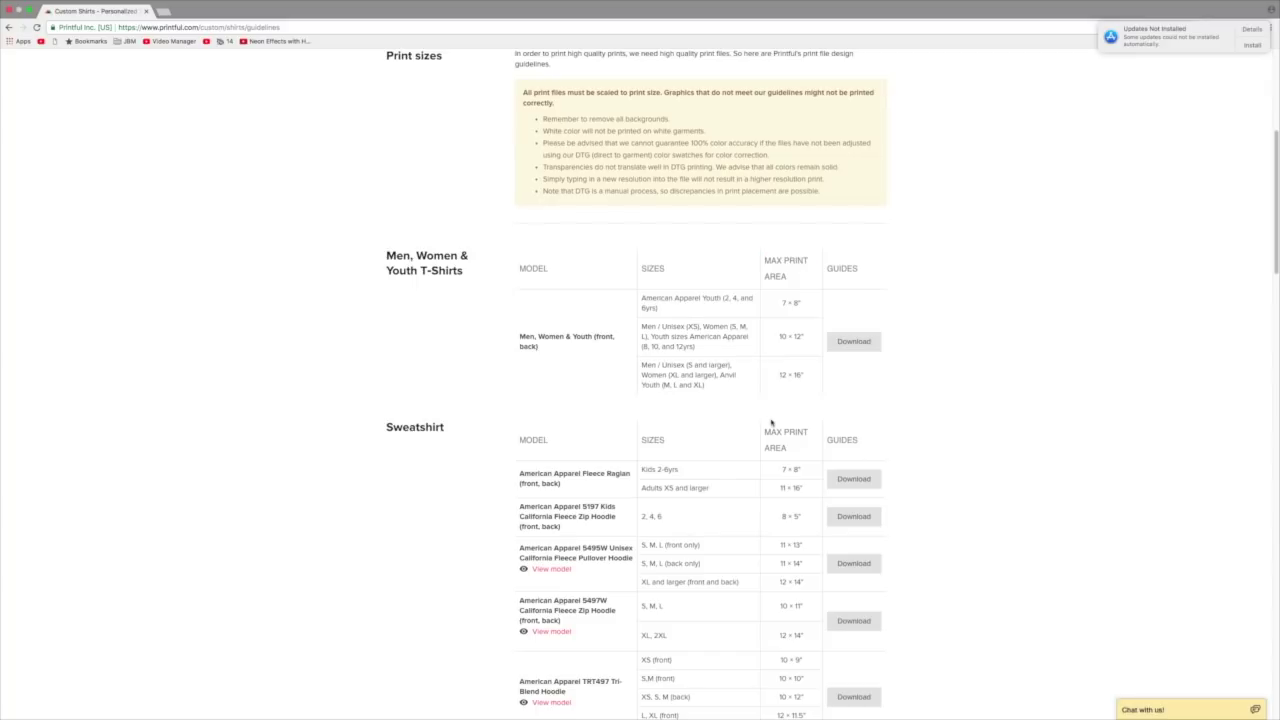
Look through the print-area tables for sweatshirts, tank tops, crop tops and baby onesies
scroll(771, 421, "down", 2)
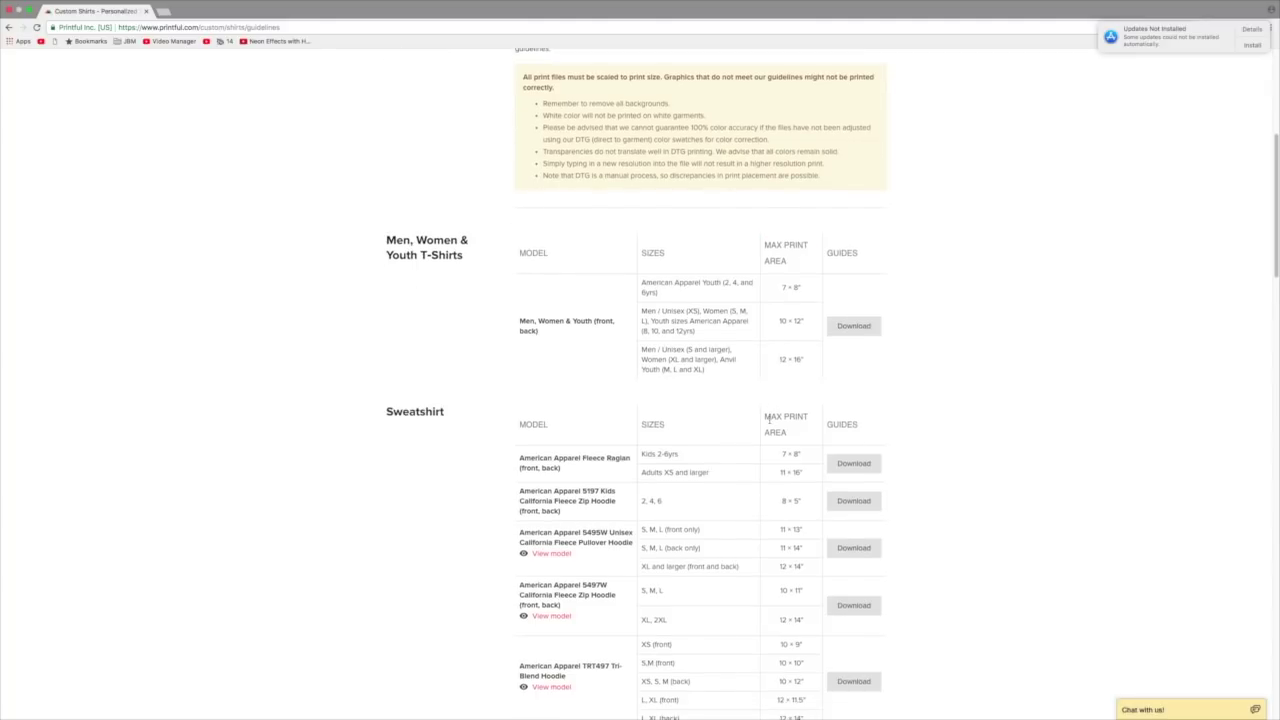
scroll(489, 363, "up", 1)
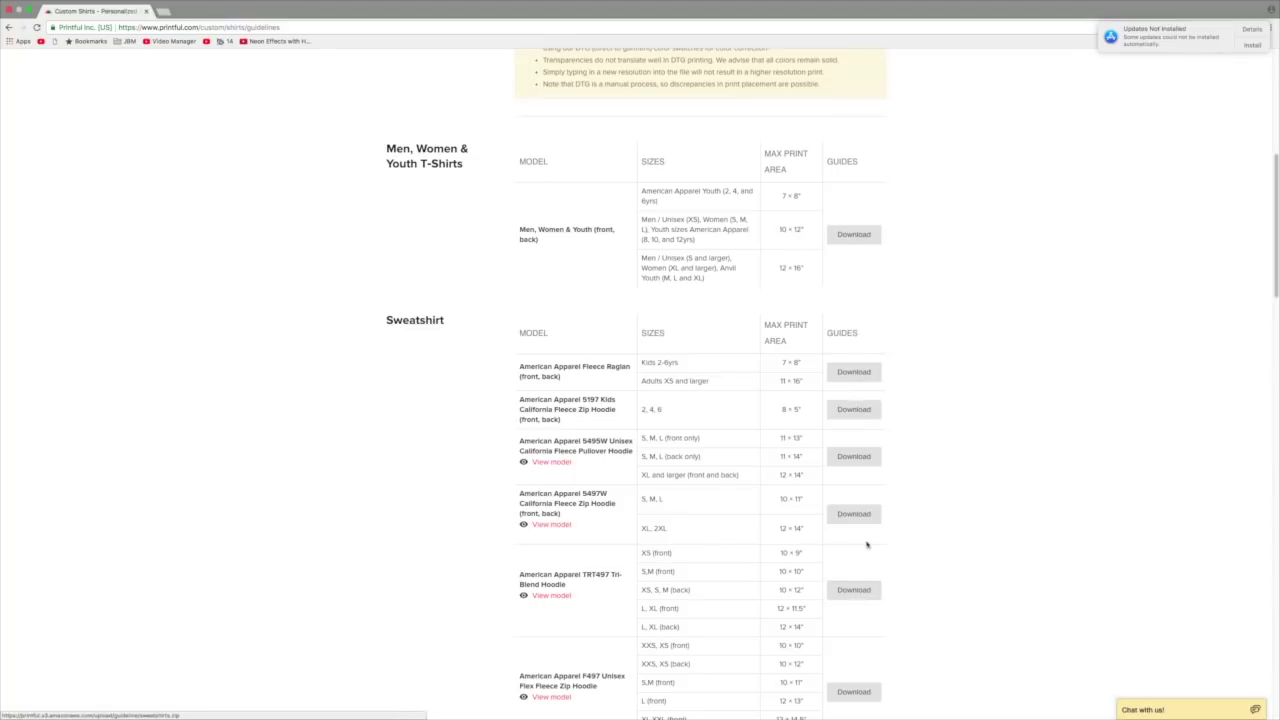
scroll(760, 500, "down", 9)
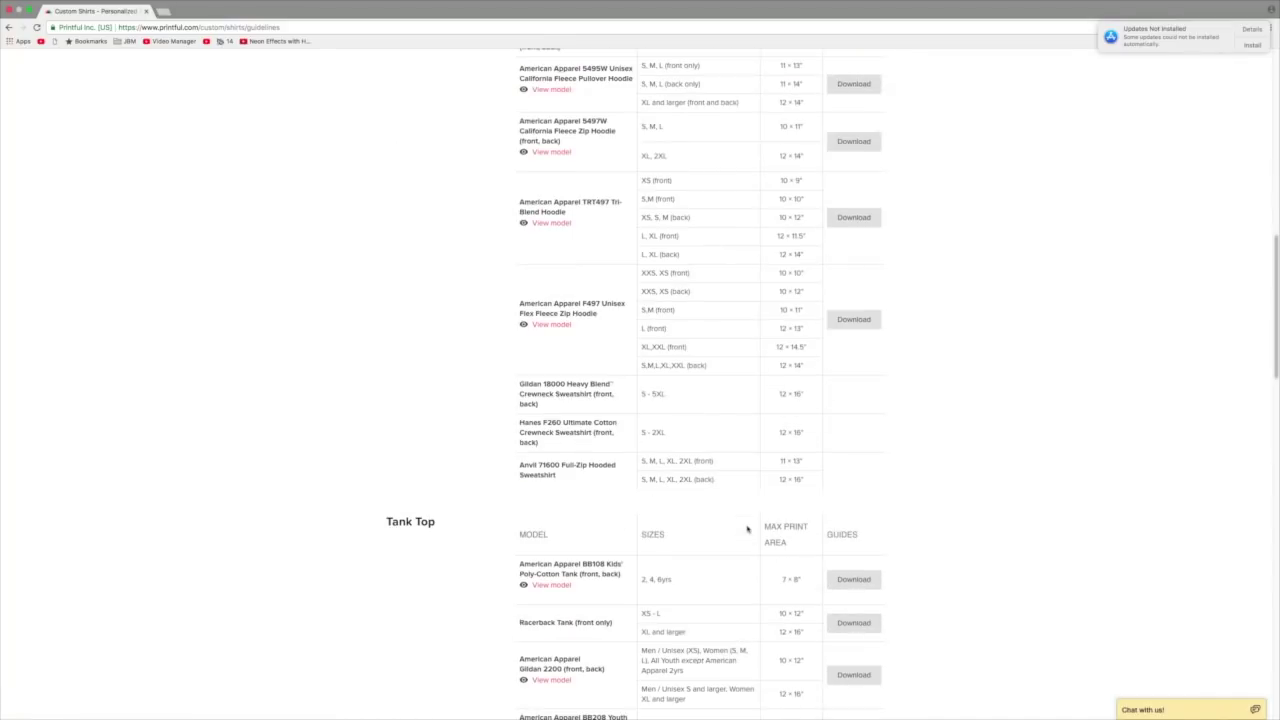
scroll(760, 494, "down", 9)
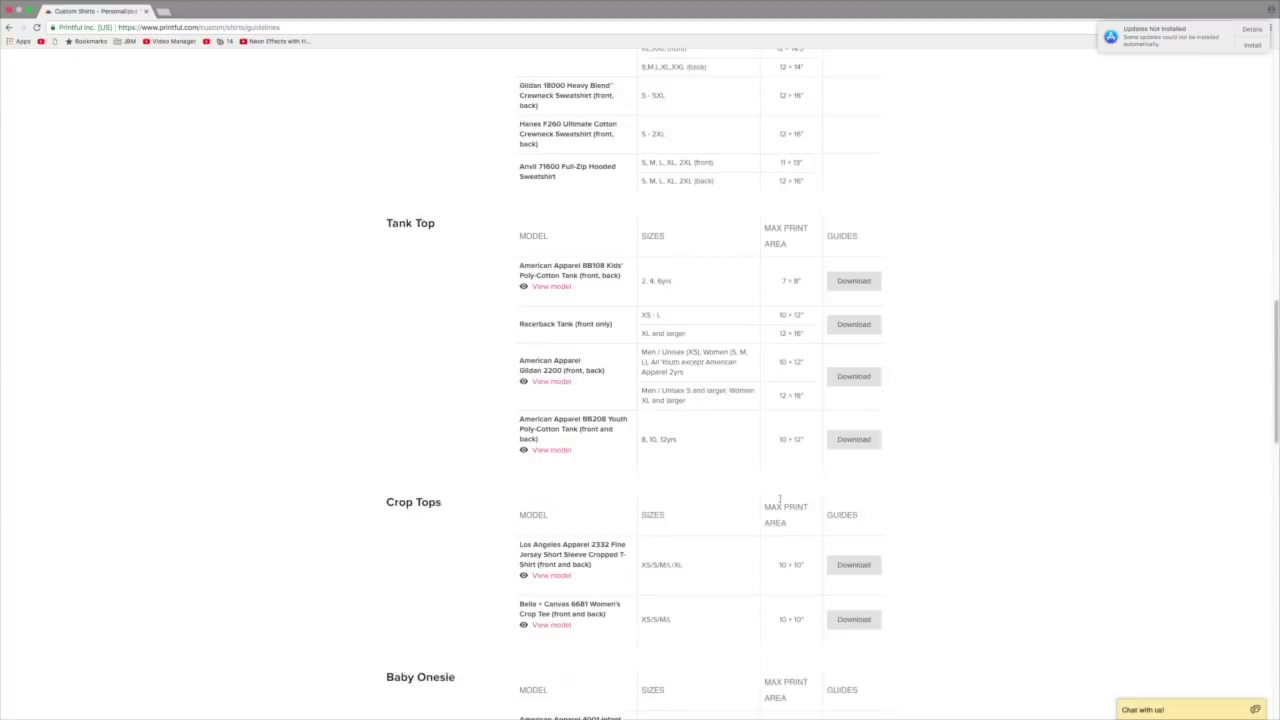
scroll(567, 533, "down", 3)
scroll(423, 589, "up", 7)
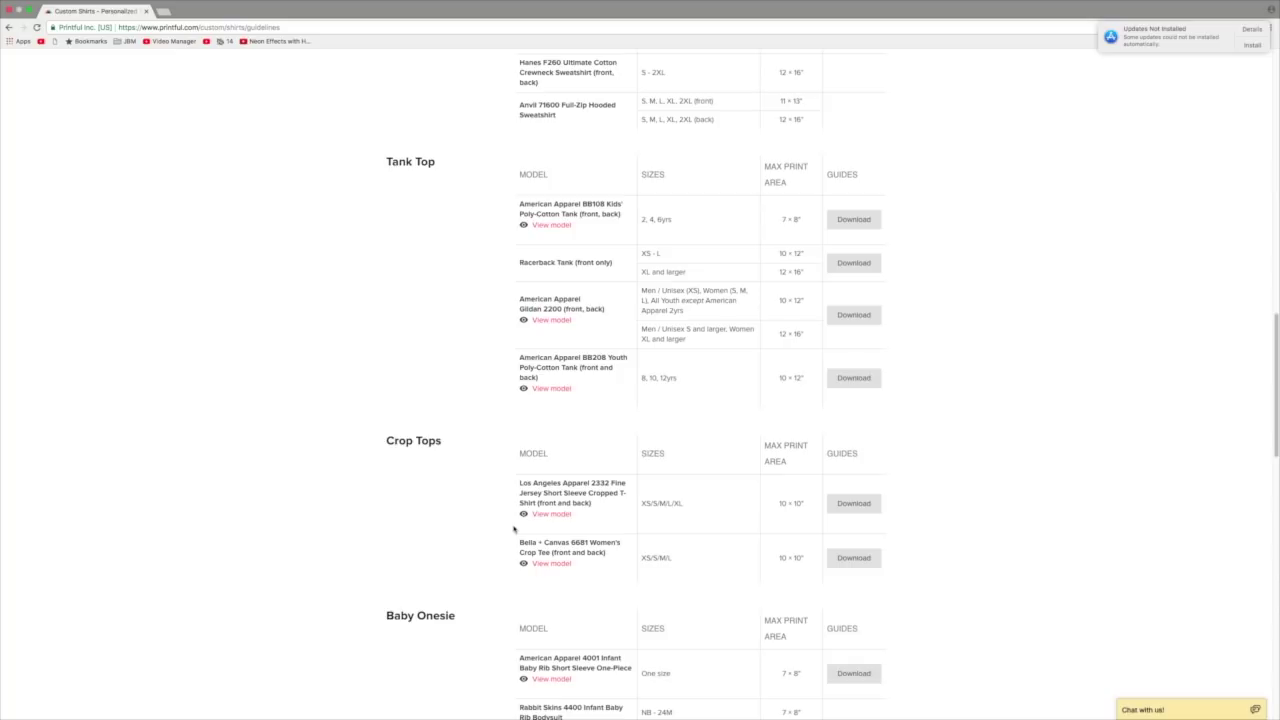
scroll(514, 529, "up", 2)
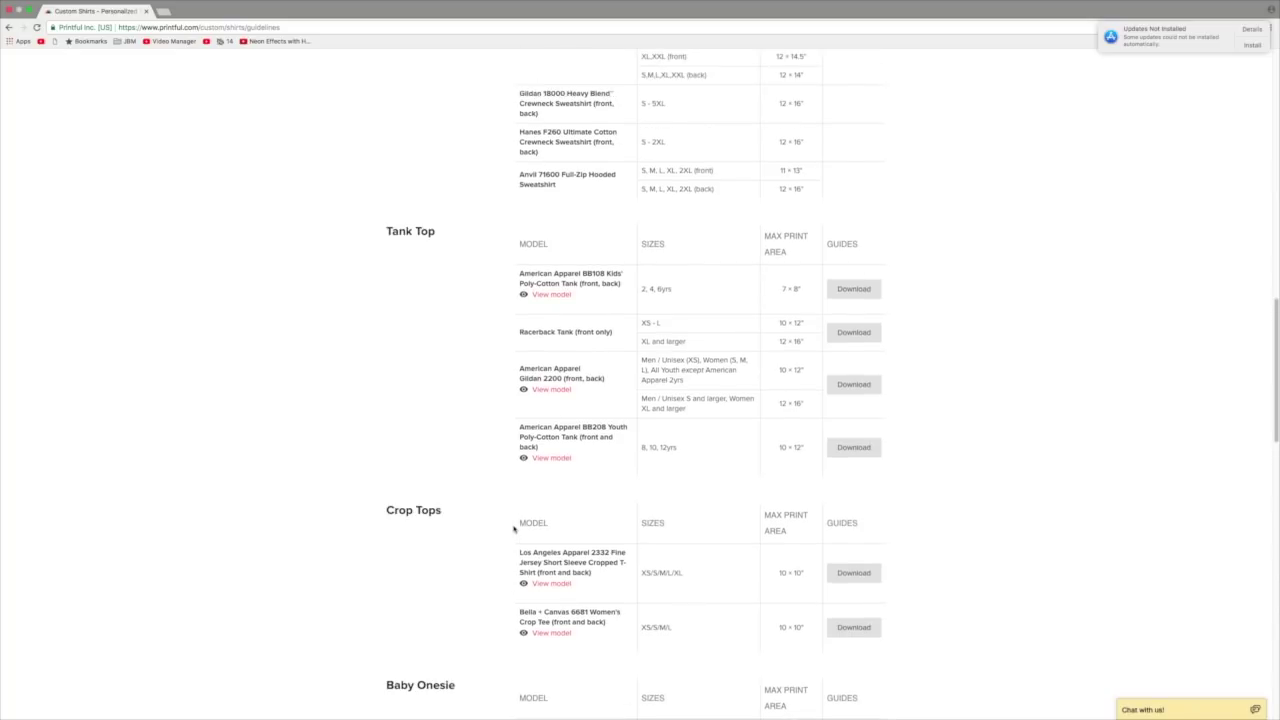
scroll(547, 519, "up", 2)
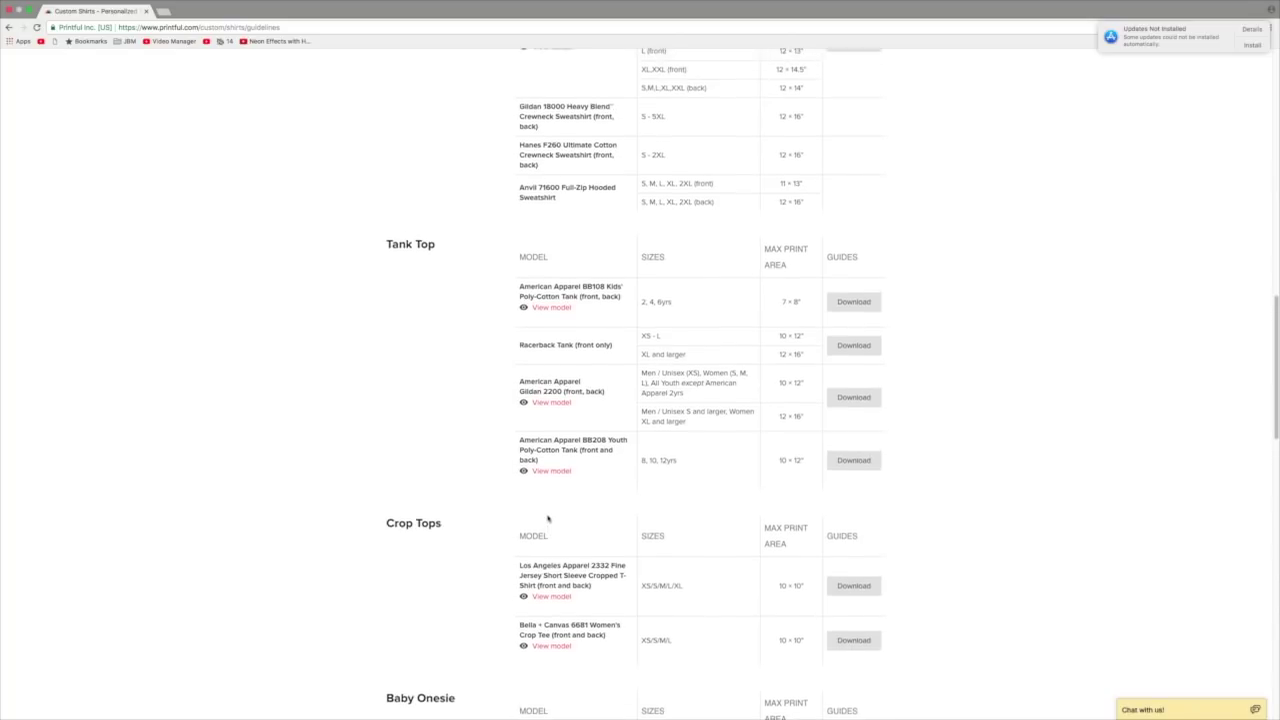
scroll(547, 519, "up", 7)
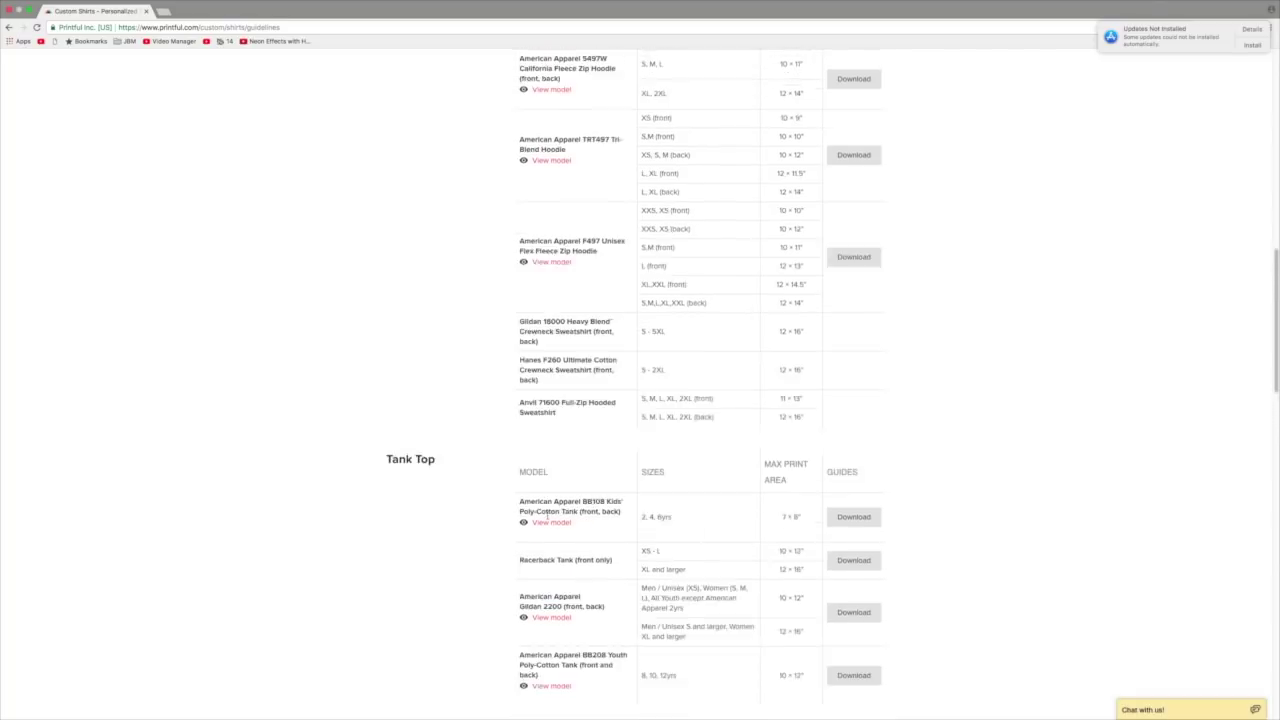
scroll(547, 519, "up", 3)
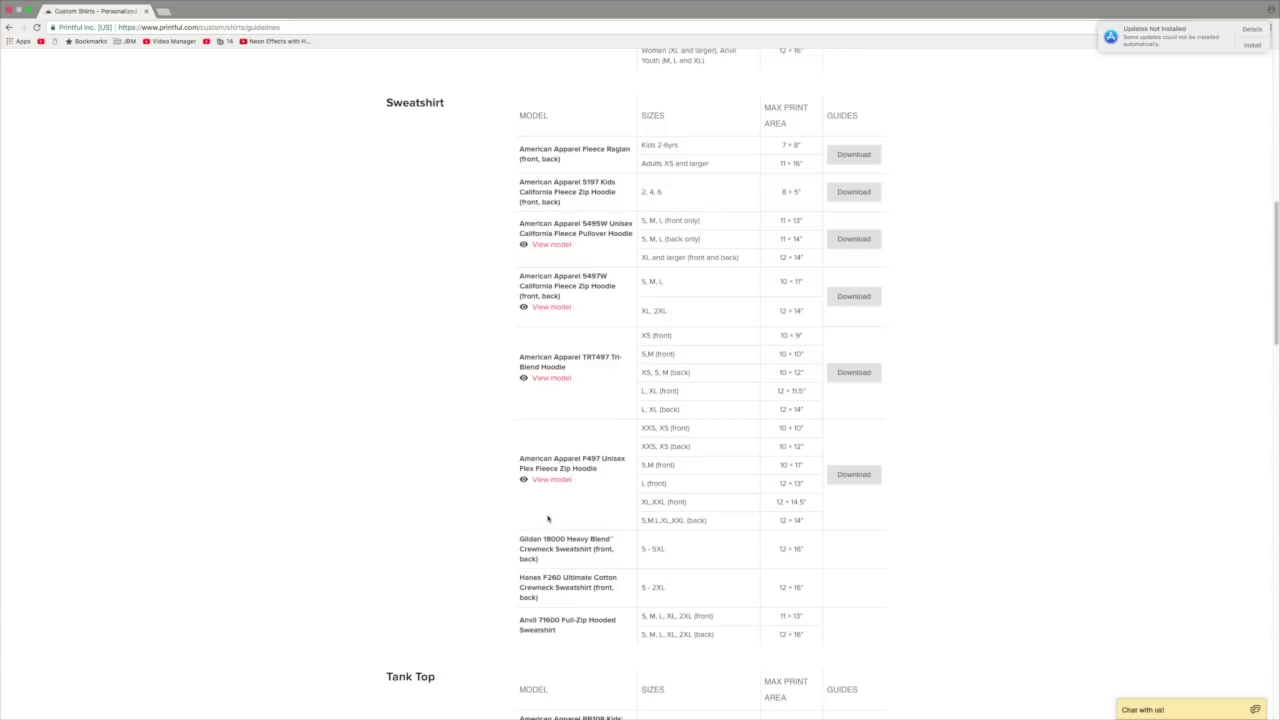
scroll(547, 519, "up", 5)
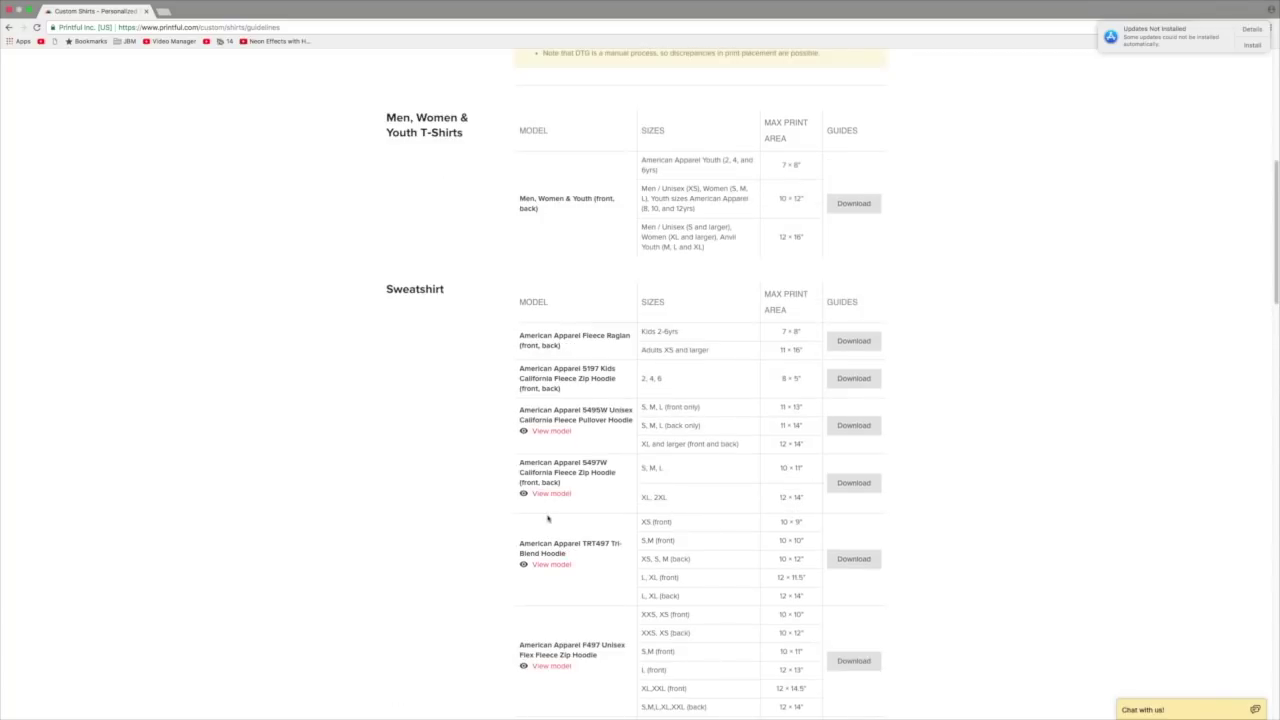
scroll(547, 519, "up", 2)
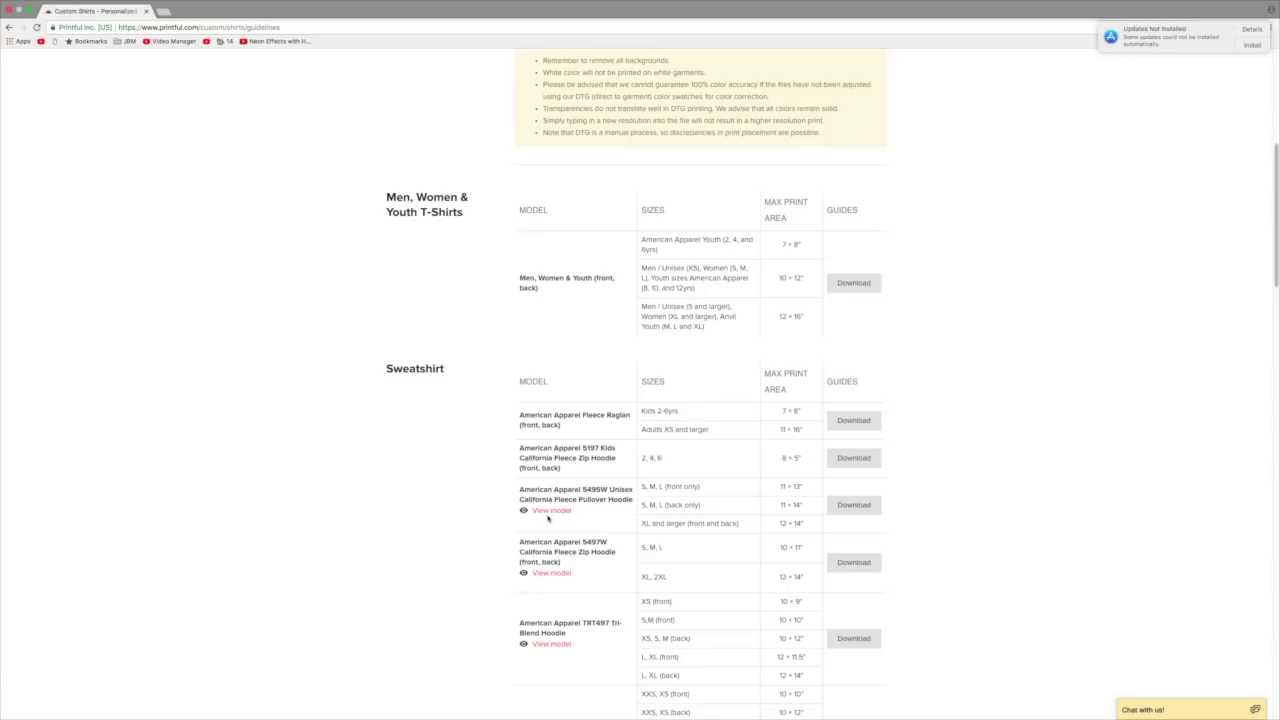
scroll(547, 519, "up", 2)
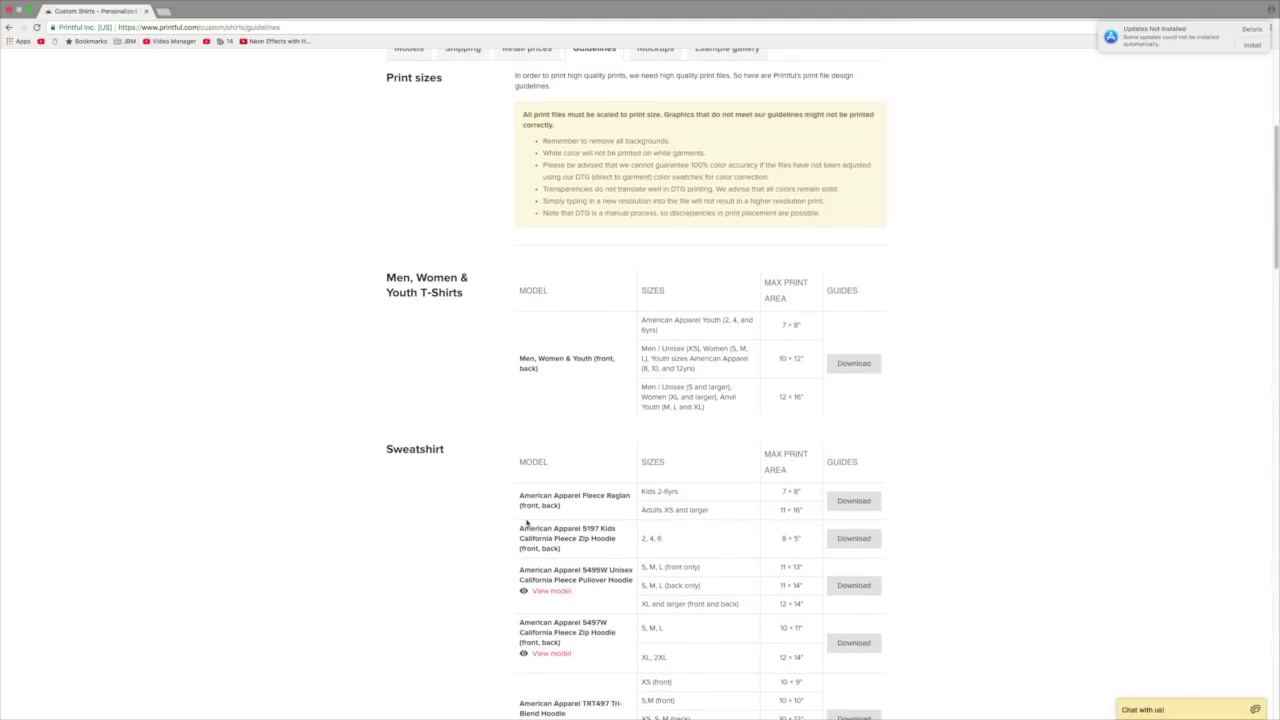
Download the Men, Women & Youth T-Shirts guide and open the 12x16 folder inside its T-Shirts templates
double_click(790, 402)
left_click(849, 375)
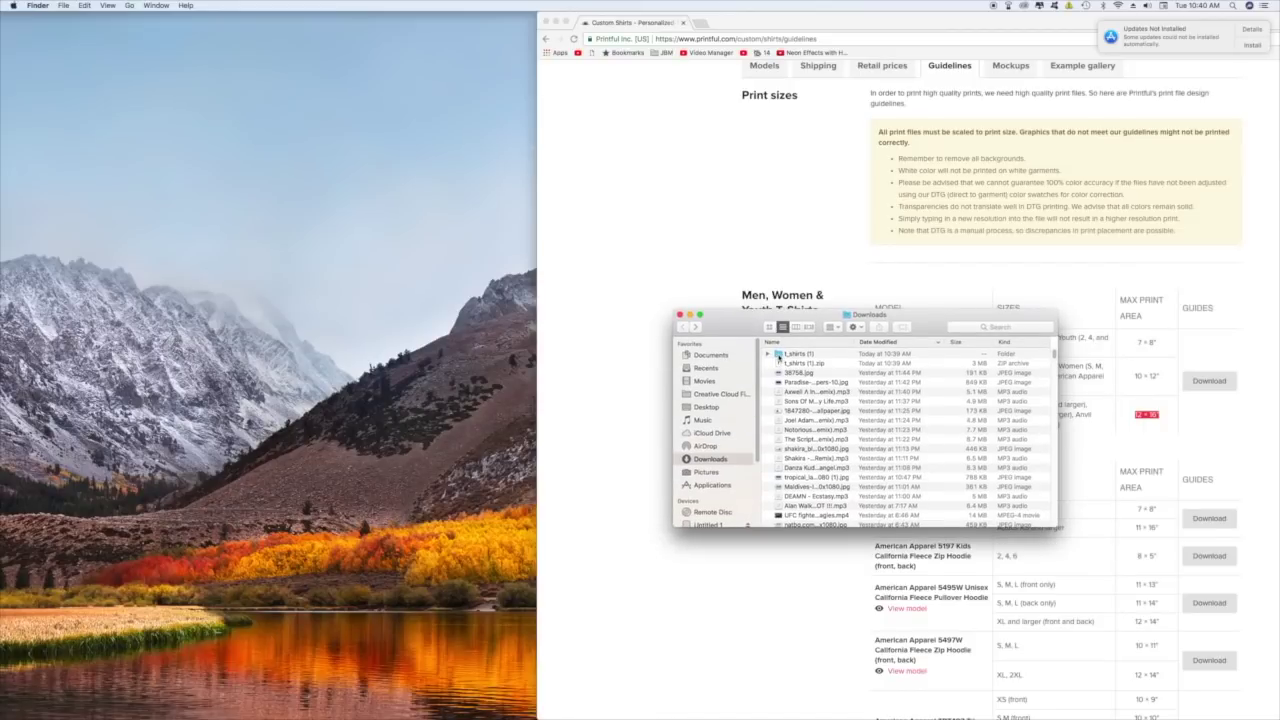
double_click(803, 358)
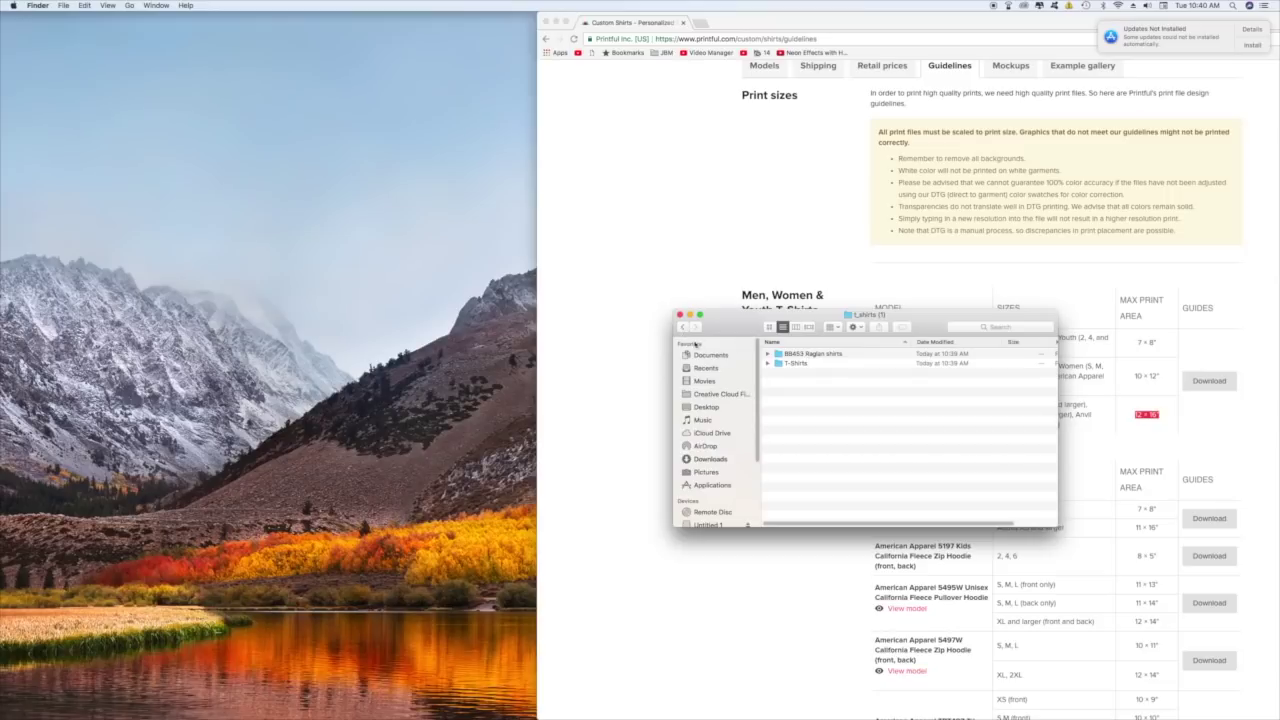
double_click(795, 363)
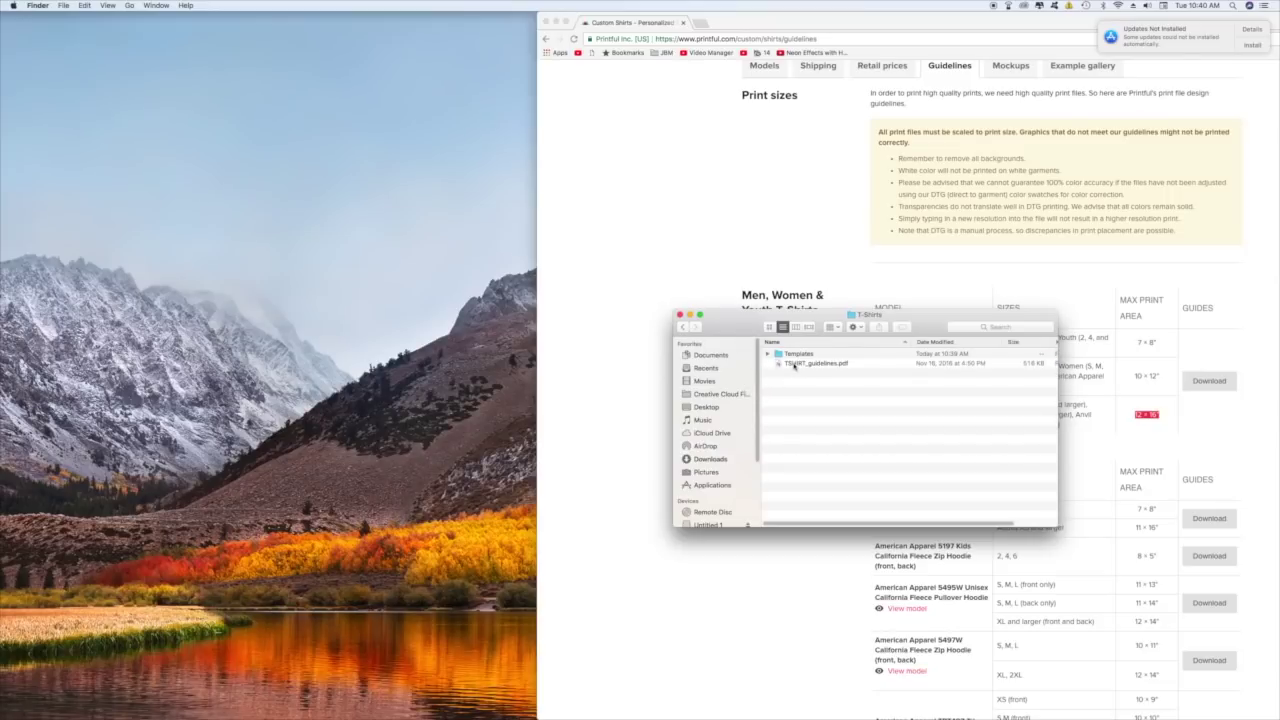
double_click(795, 354)
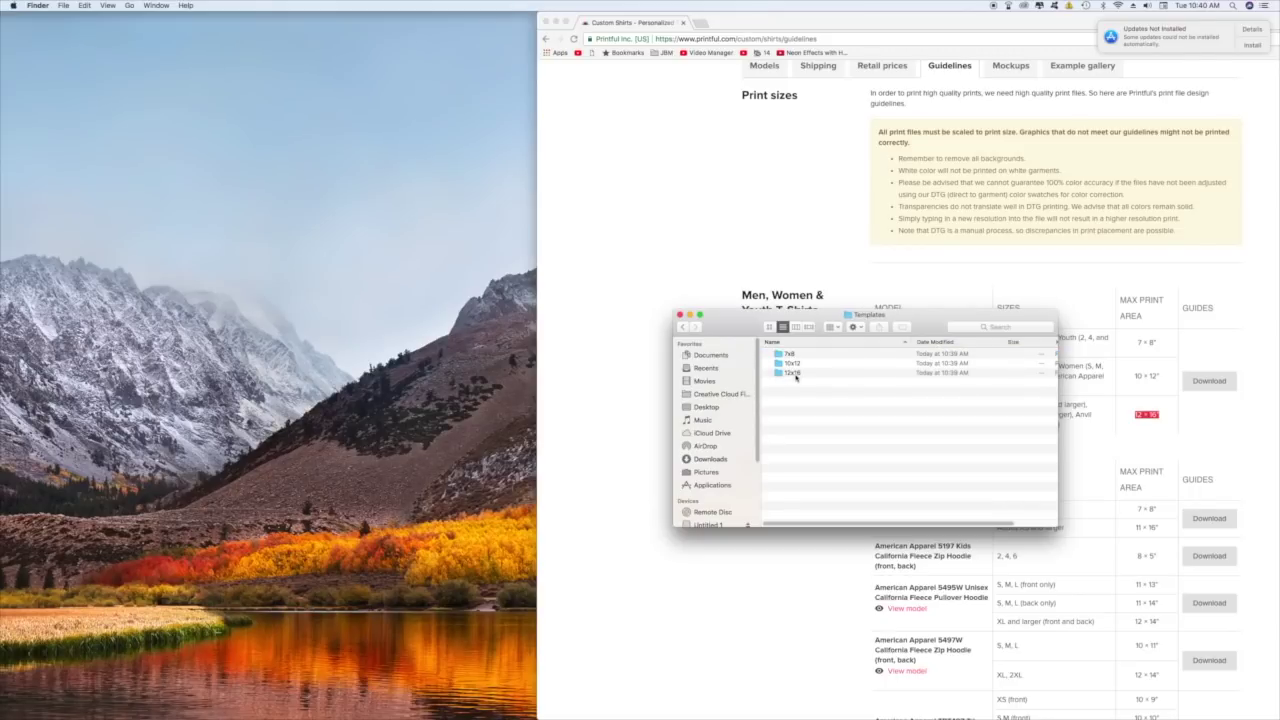
double_click(793, 372)
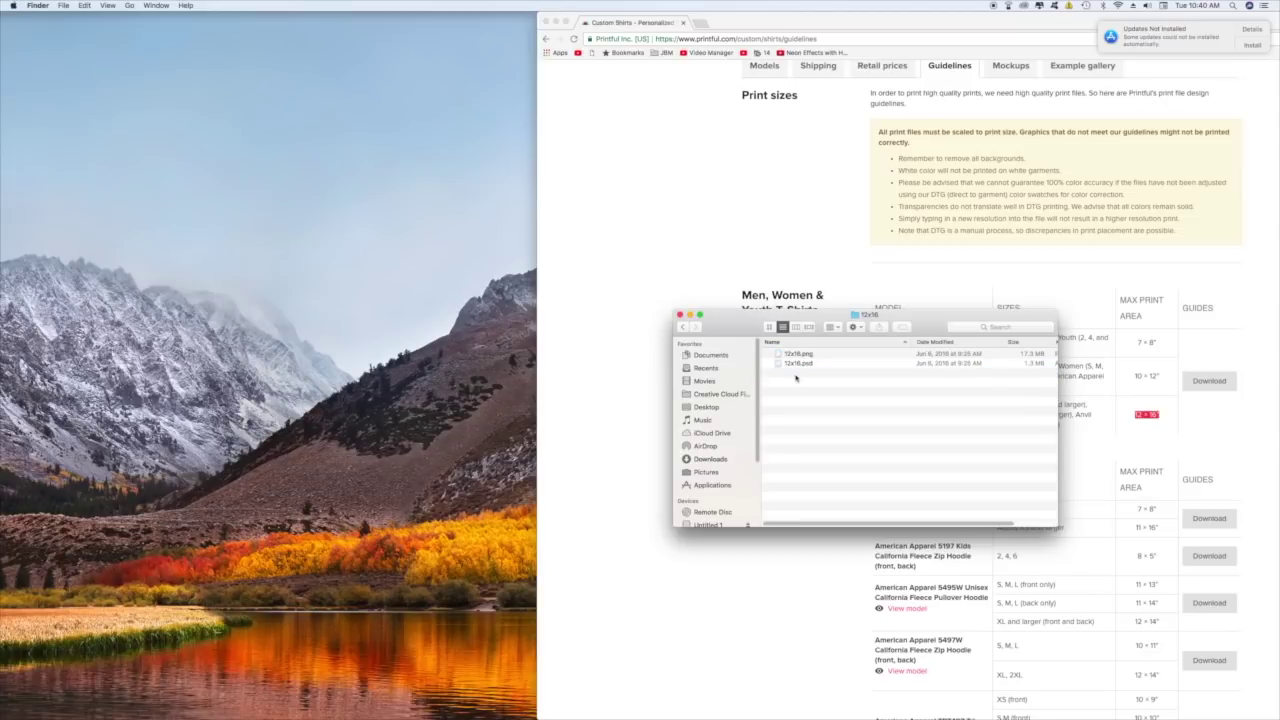
Open the 12x16.png template from the 12x16 folder in Inkscape
left_click_drag(815, 314, 761, 299)
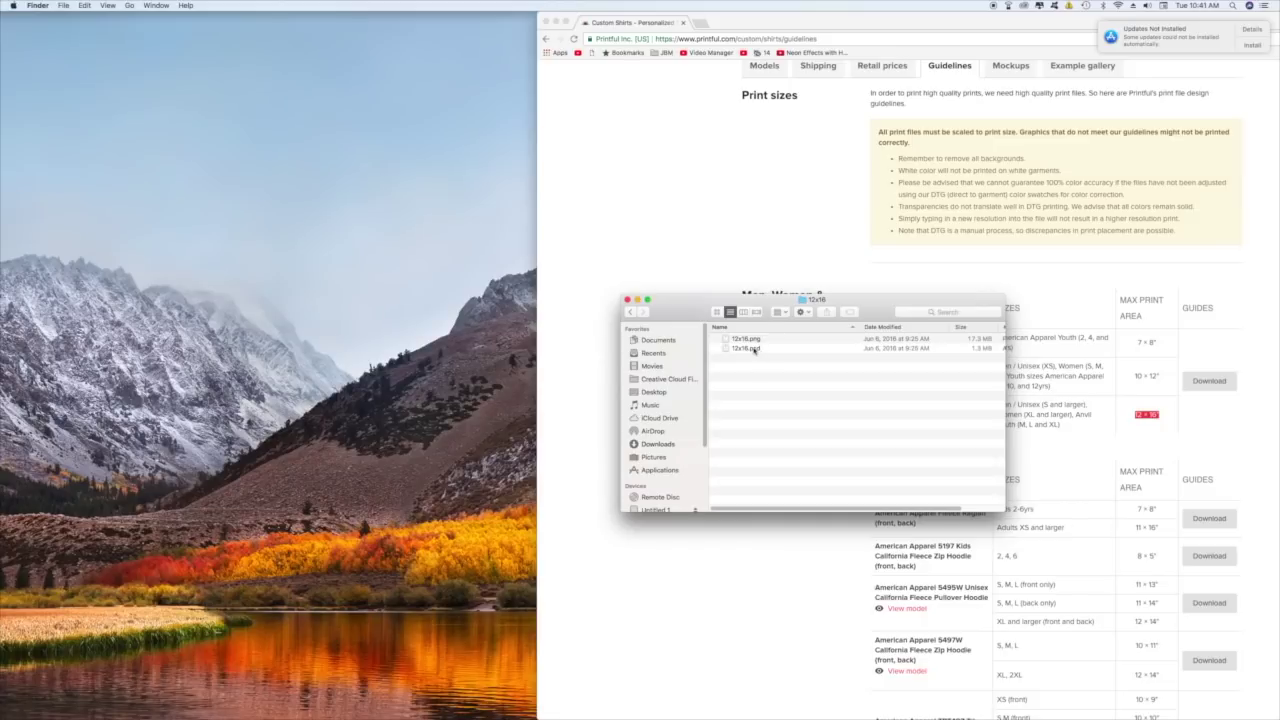
left_click(755, 349)
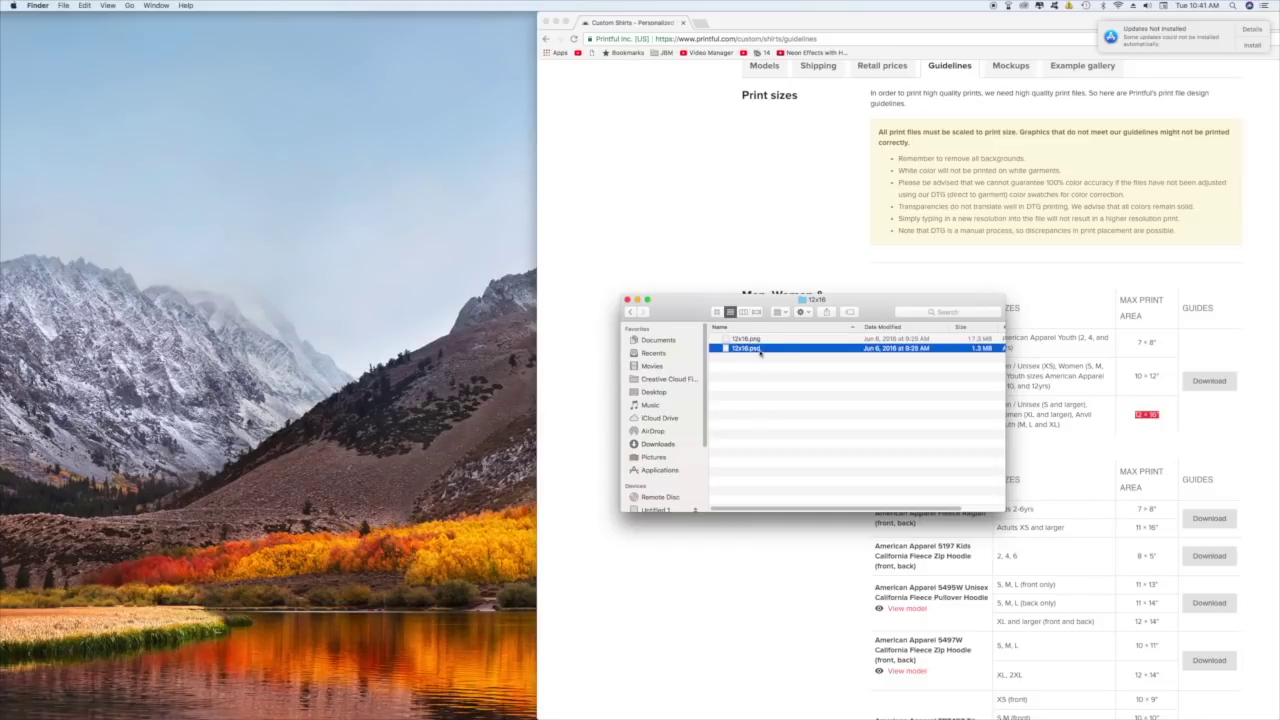
left_click(761, 341)
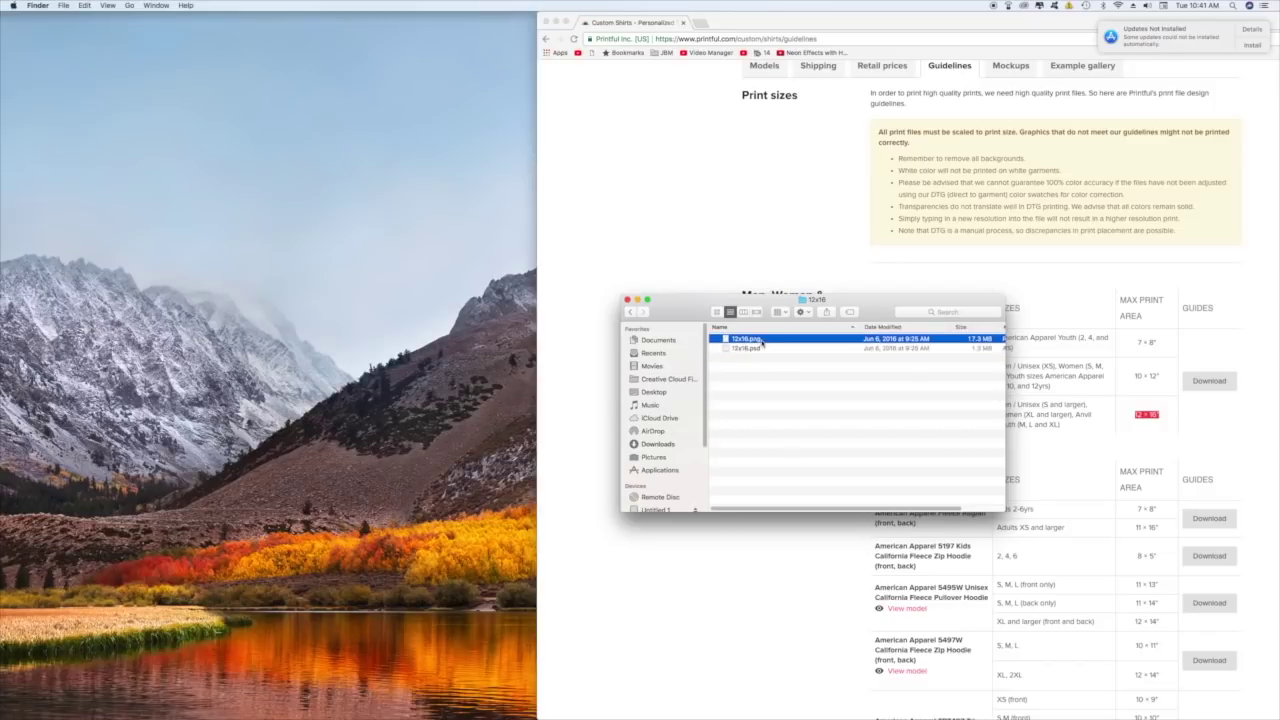
right_click(762, 340)
mouse_move(815, 355)
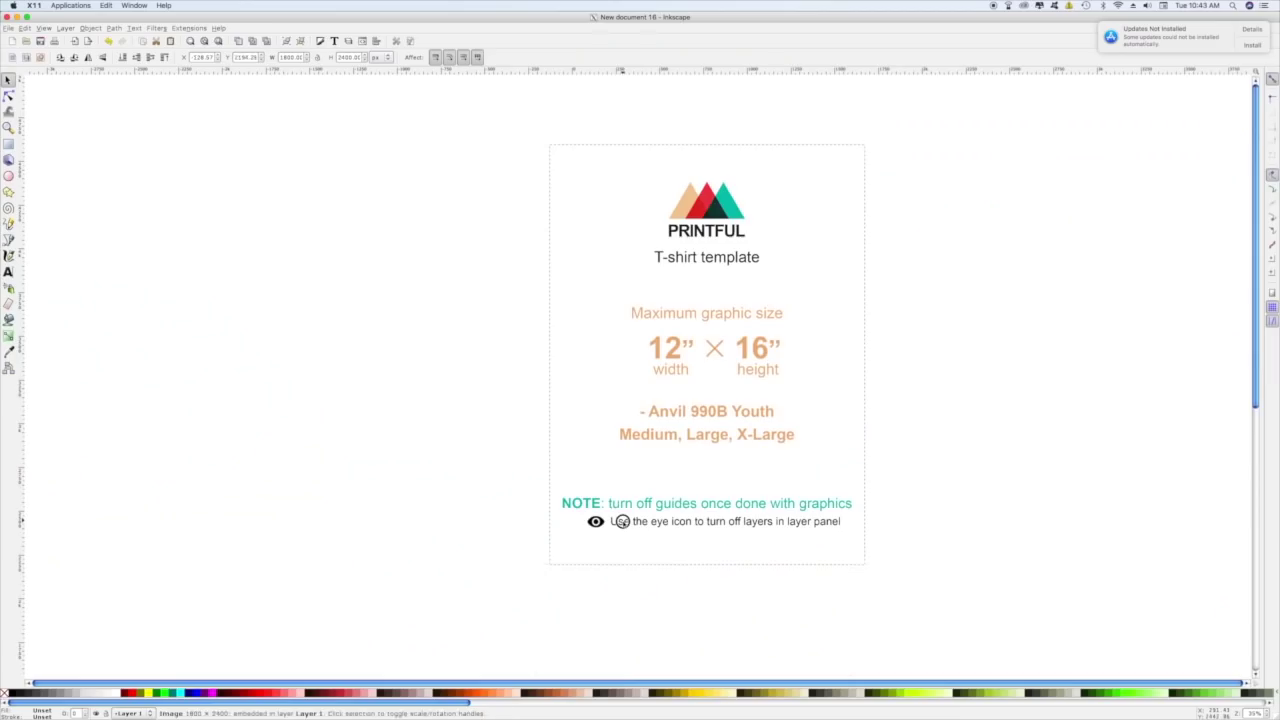
Select the 12 × 16 inch T-shirt template image and move it horizontally to the left part of the canvas
left_click(622, 522)
left_click(1061, 614)
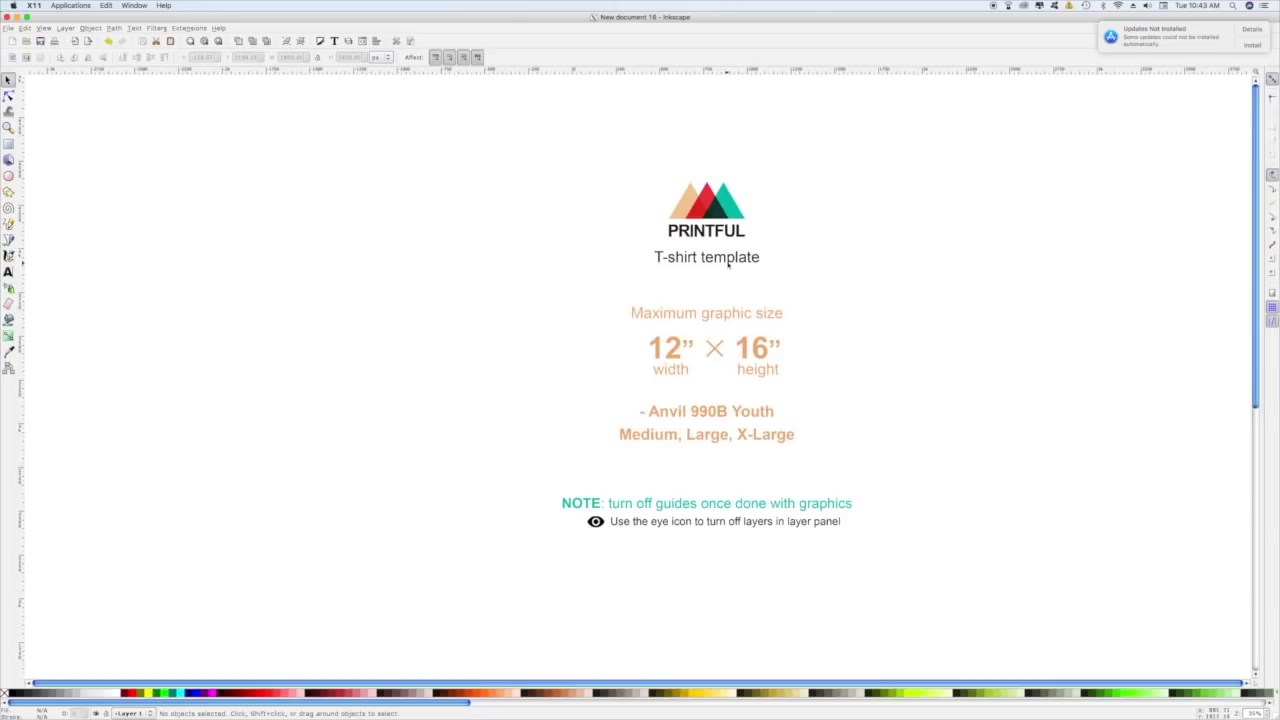
left_click_drag(980, 153, 488, 627)
left_click(672, 524)
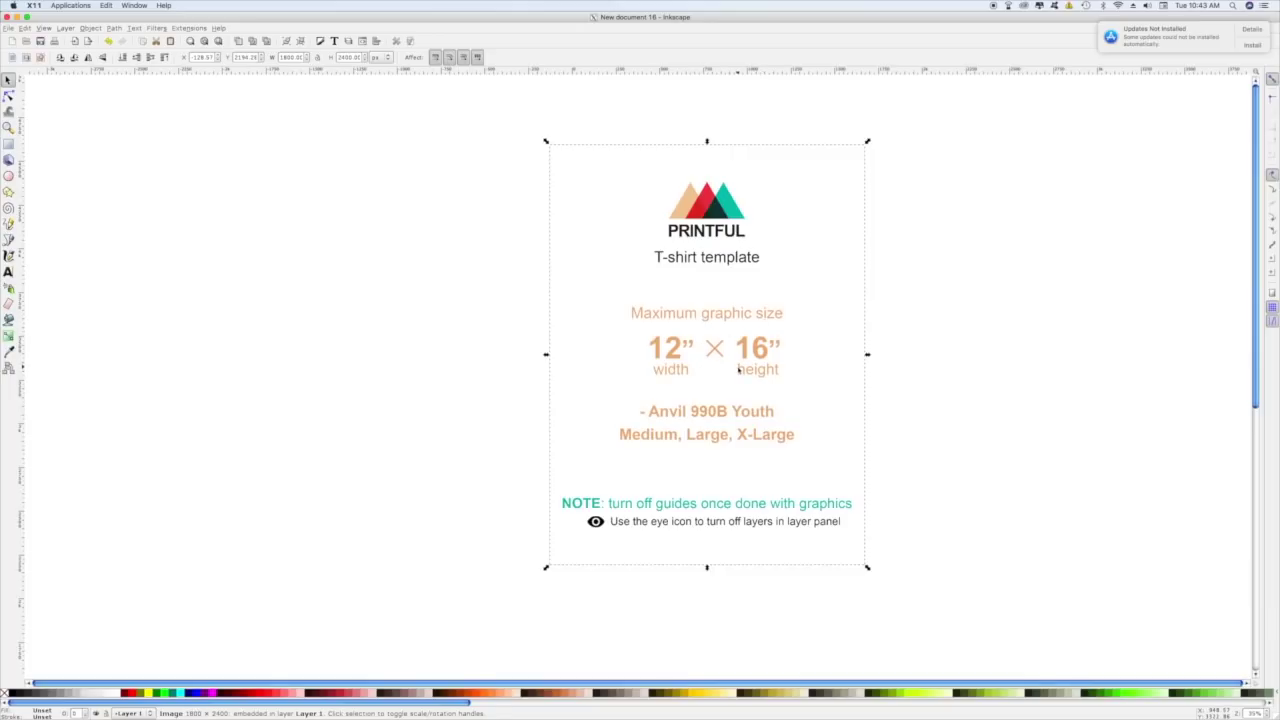
left_click_drag(812, 495, 361, 496)
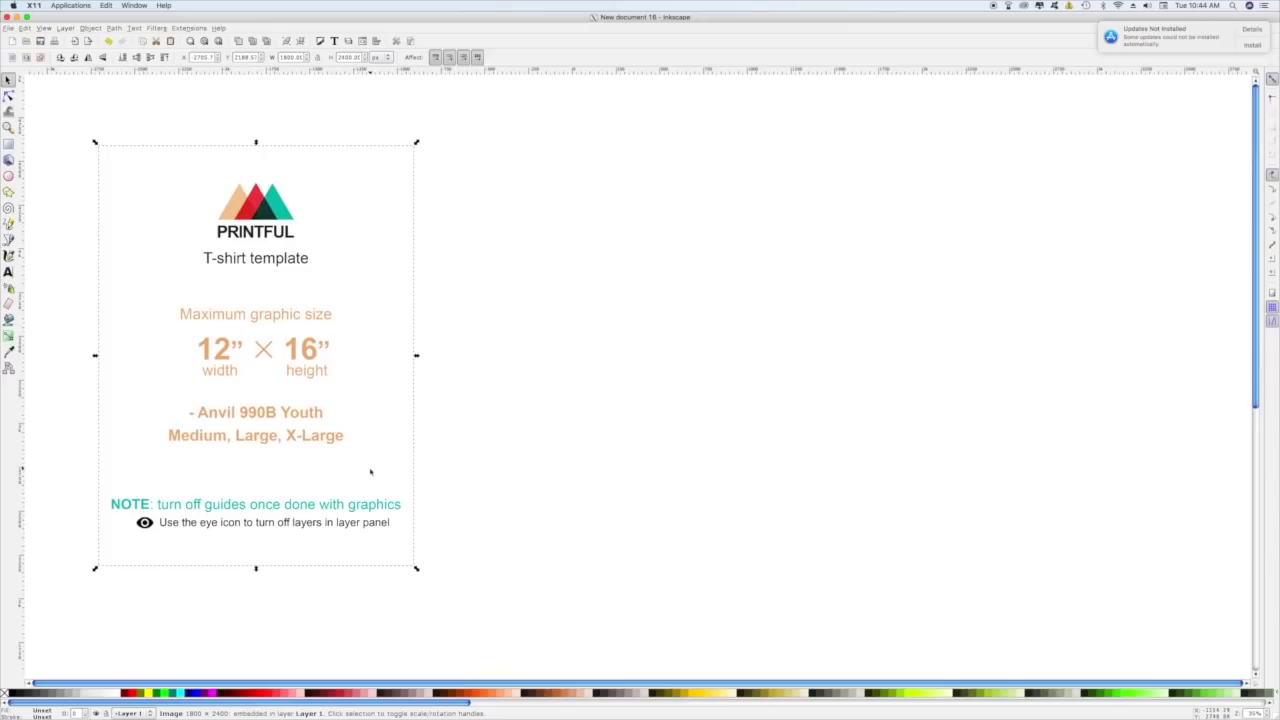
Draw a square about 1883 px wide on the empty canvas beside the T-shirt template
left_click(8, 144)
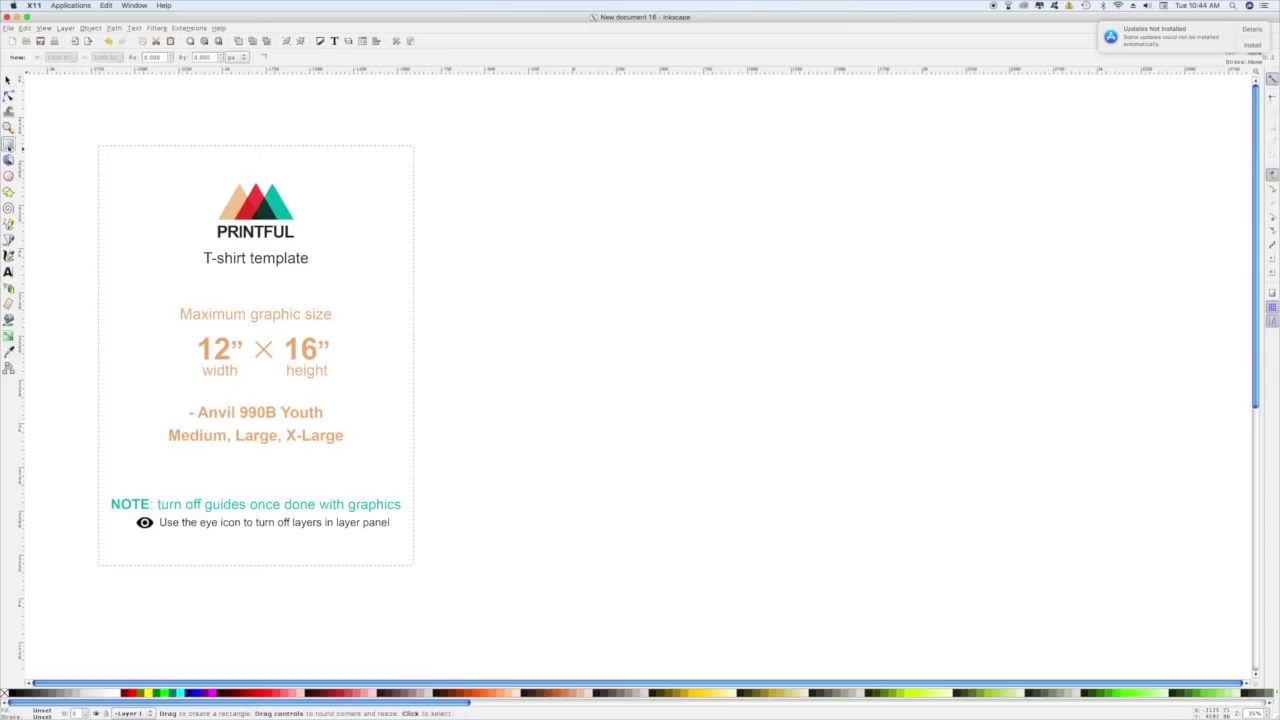
key("ctrl")
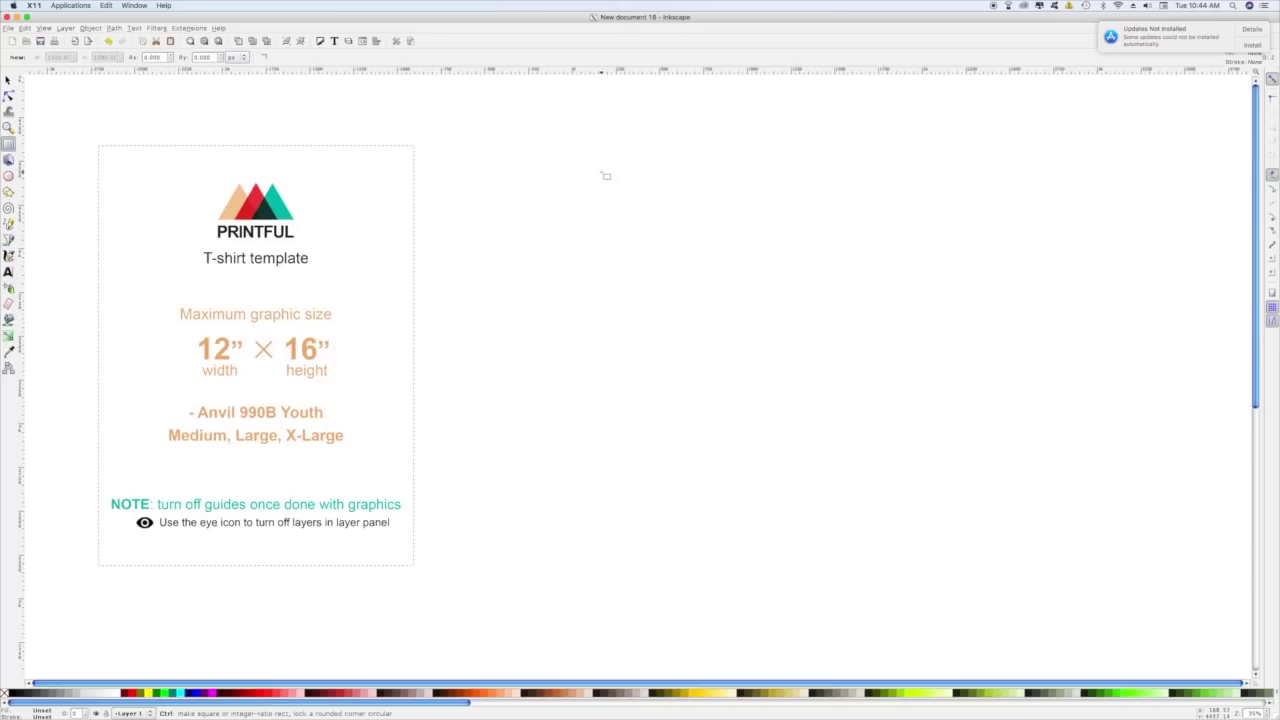
mouse_move(600, 171)
left_mouse_down()
mouse_move(714, 289)
mouse_move(929, 457)
mouse_move(969, 505)
left_mouse_up()
key("s")
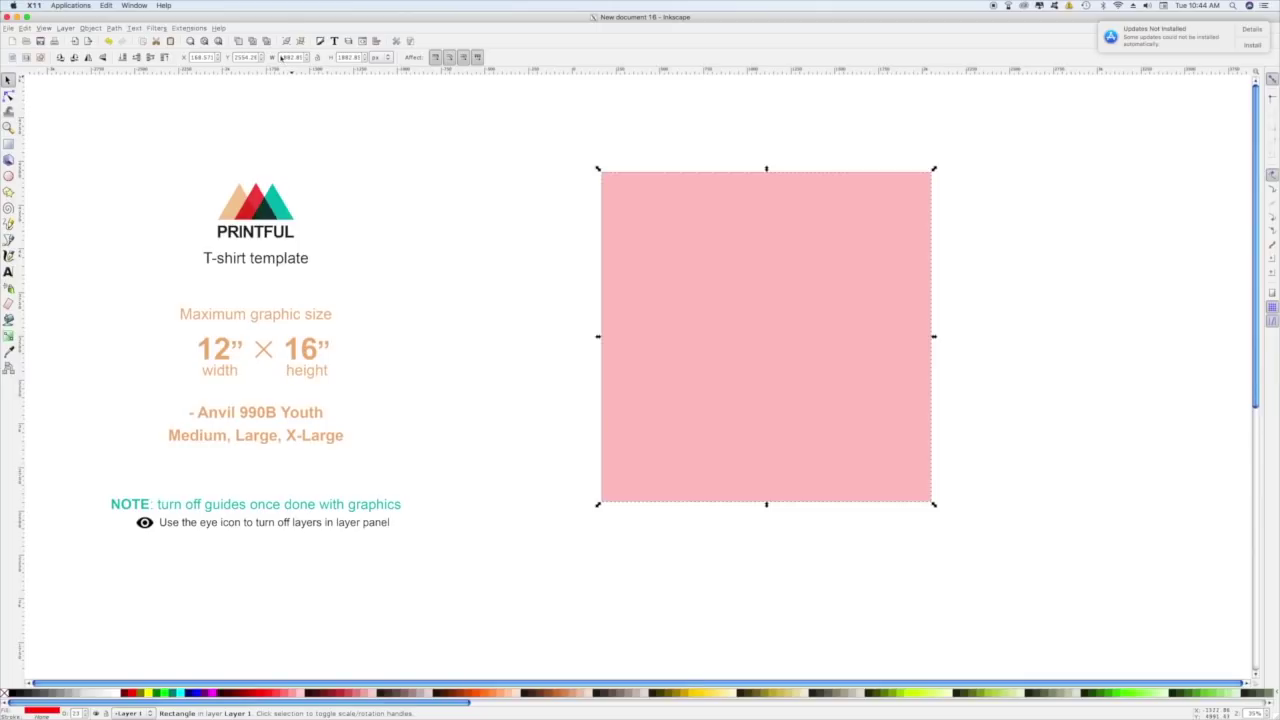
Switch the size units to inches and resize the square to 12 in wide by 16 in high
left_click(384, 57)
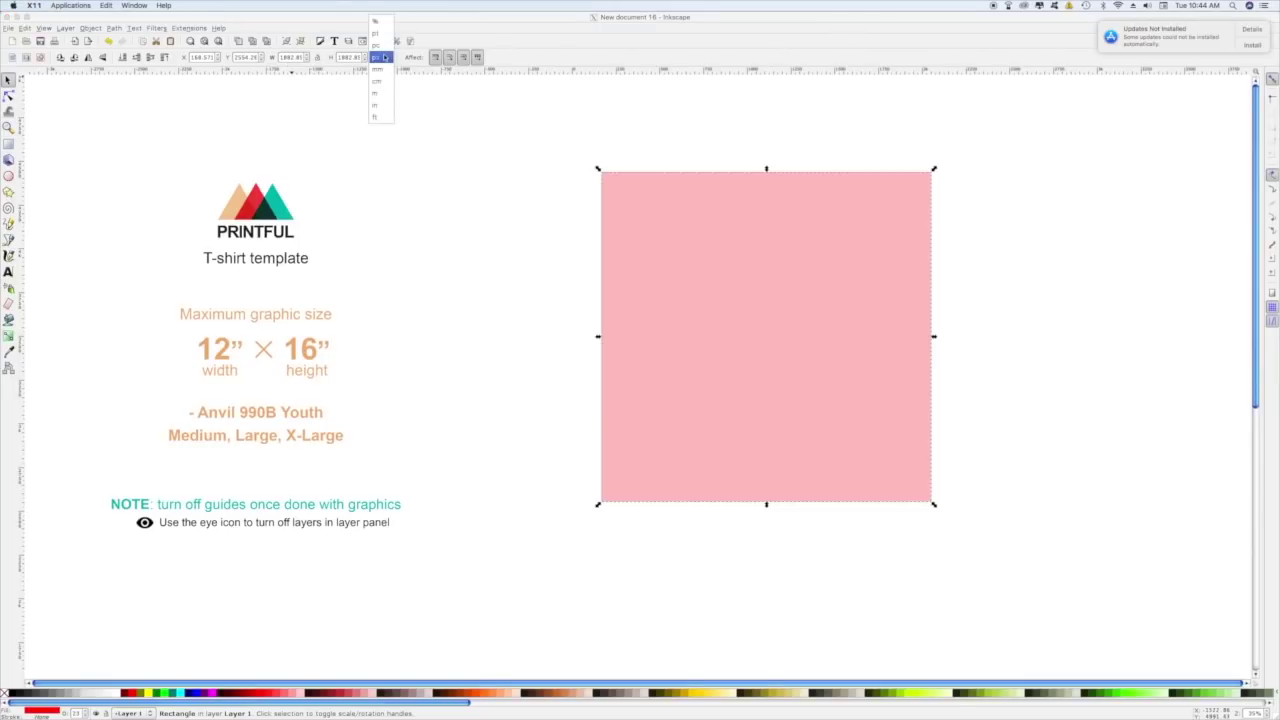
left_click(380, 95)
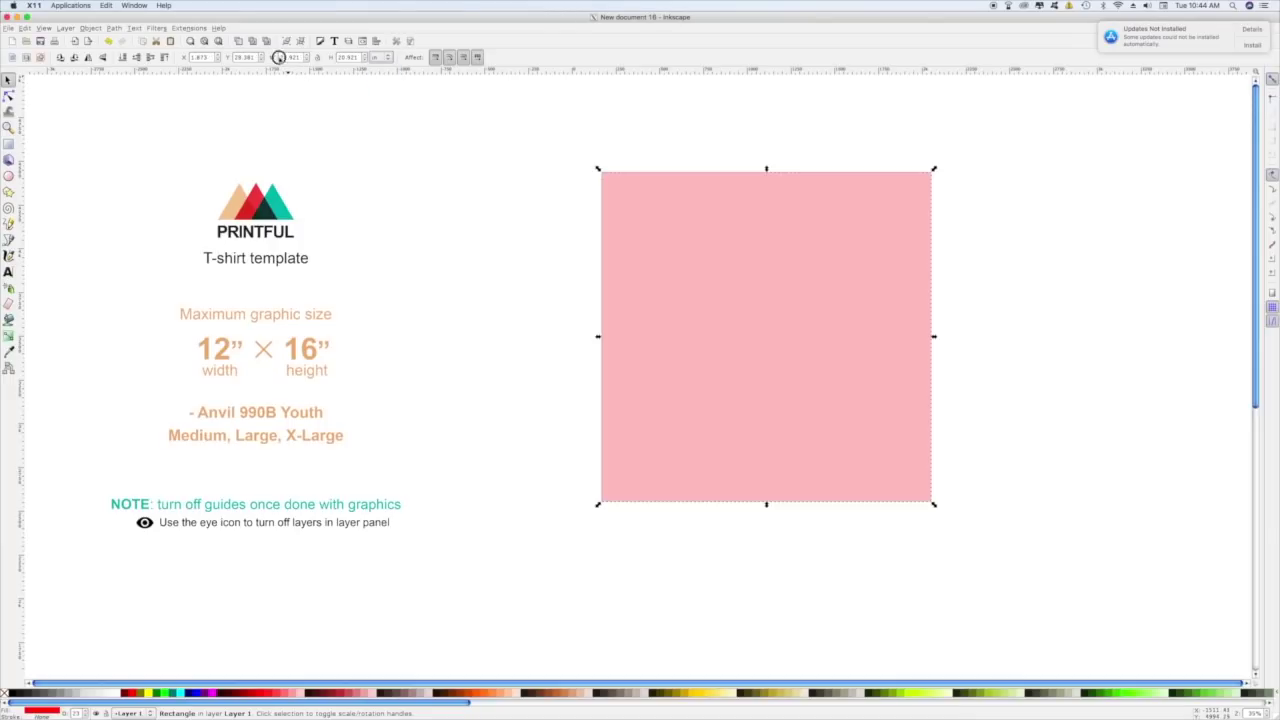
triple_click(281, 57)
type("12")
key("Return")
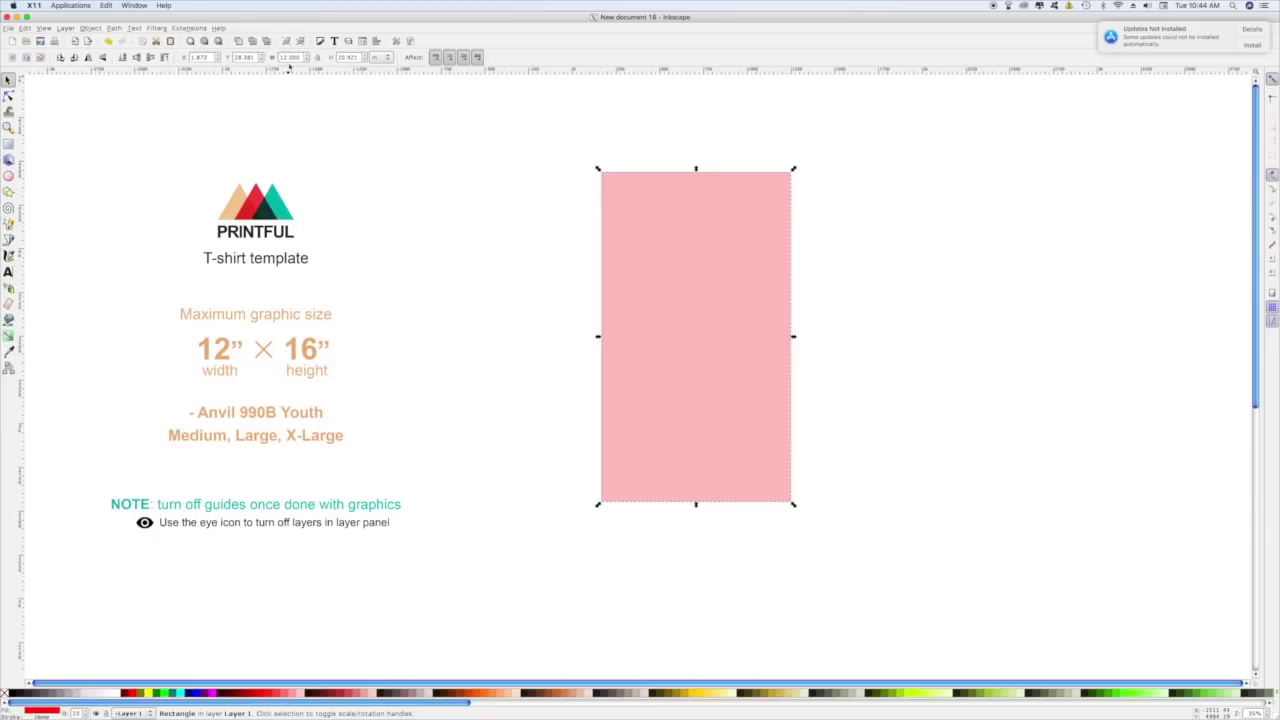
triple_click(348, 57)
type("16")
key("Return")
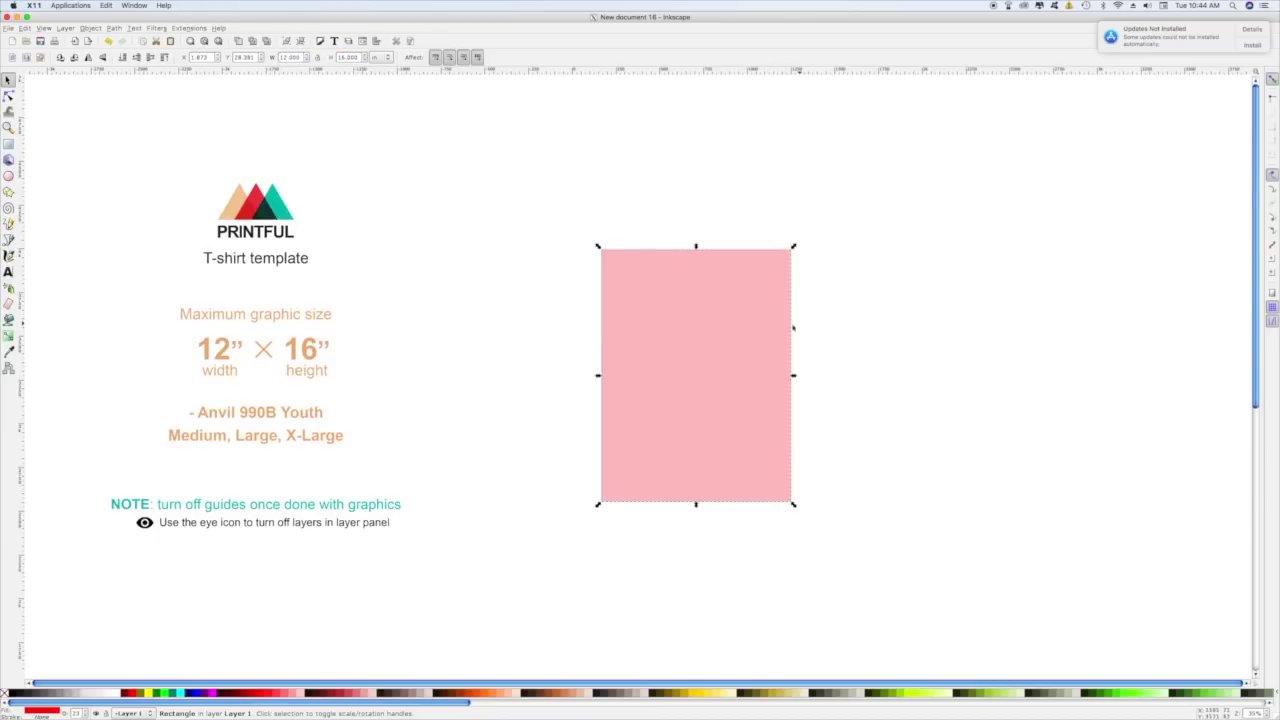
Move the 12 × 16 inch rectangle further away from the template, to about X 7.97 in, Y 29.40 in
left_click(945, 366)
left_click(652, 389)
left_click_drag(648, 387, 745, 371)
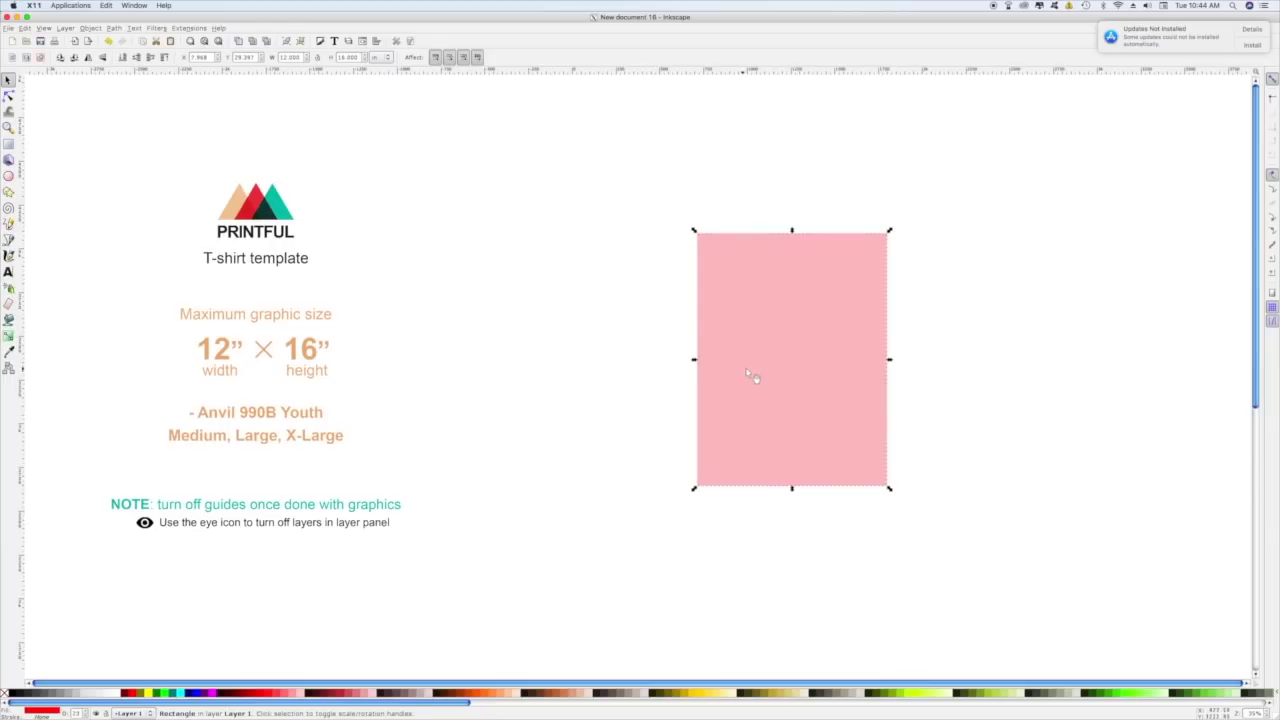
Place two horizontal and two vertical guides along the four edges of the pink rectangle
left_click(980, 403)
left_click(806, 336)
left_click_drag(781, 111, 790, 230)
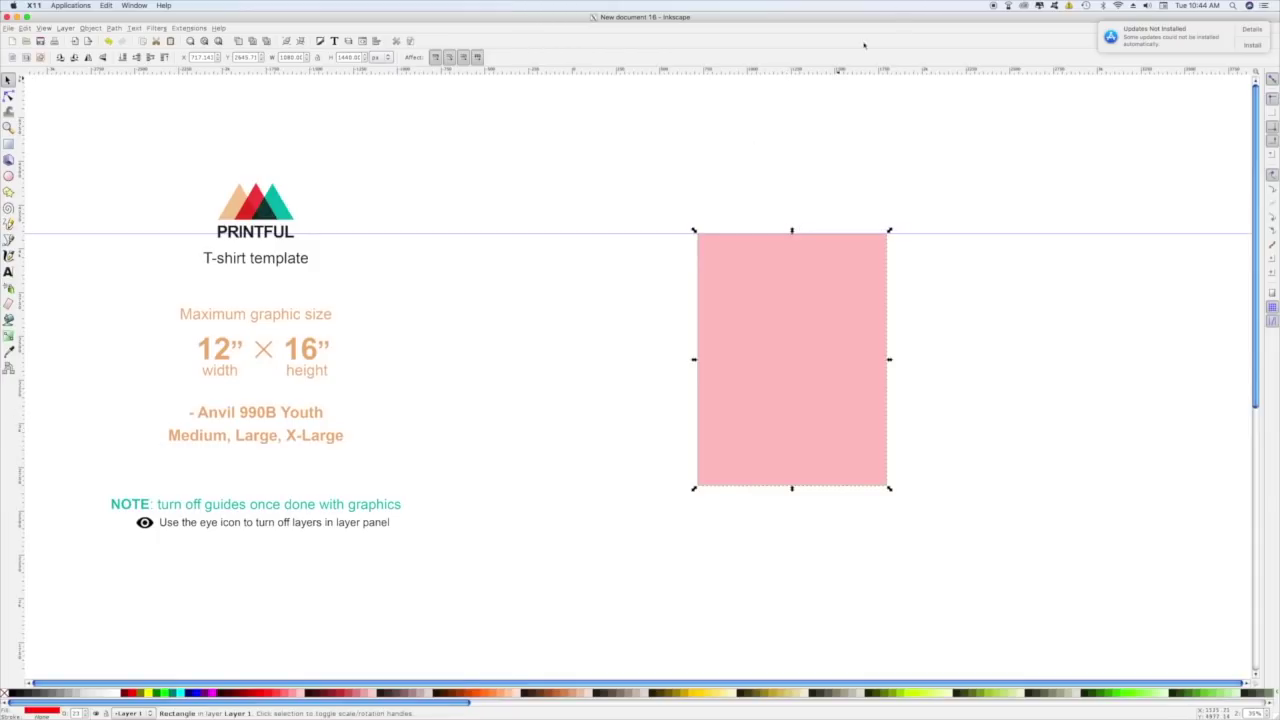
left_click_drag(815, 72, 792, 493)
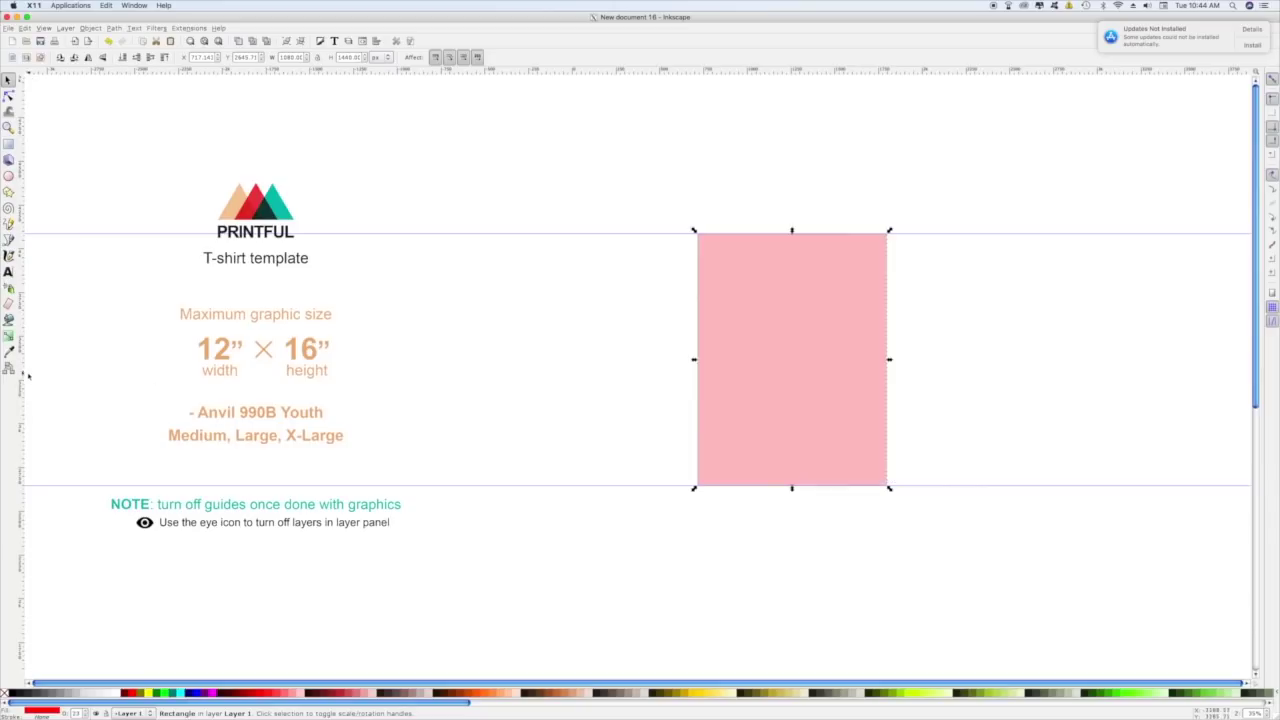
left_click_drag(22, 371, 888, 360)
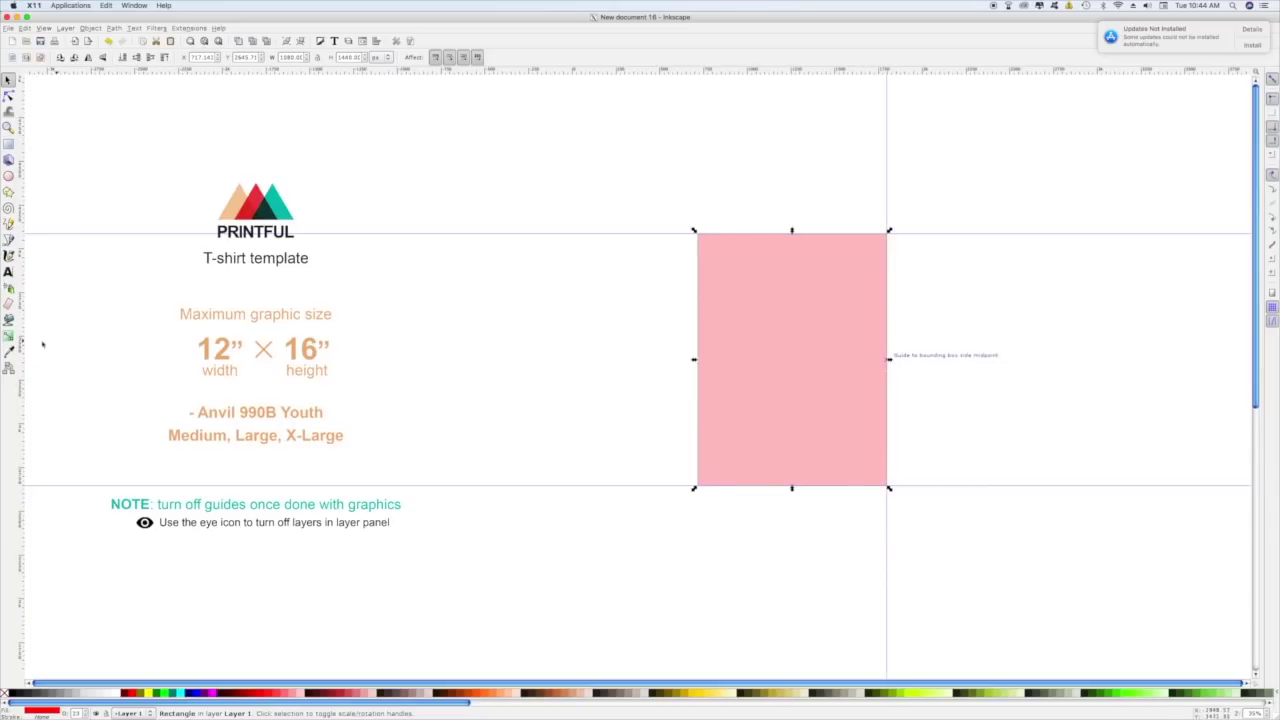
left_click_drag(22, 347, 686, 360)
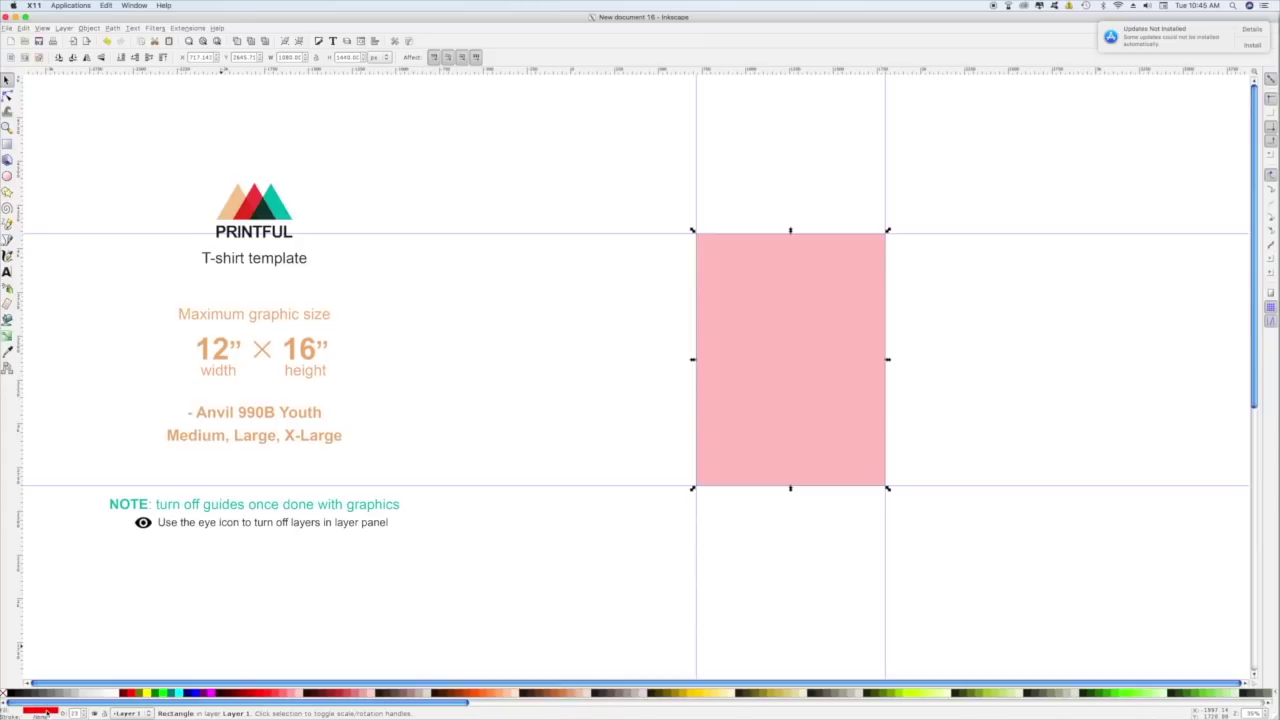
Set the rectangle's opacity to 100% and its fill to black, and activate the Text tool
key("ctrl+shift+f")
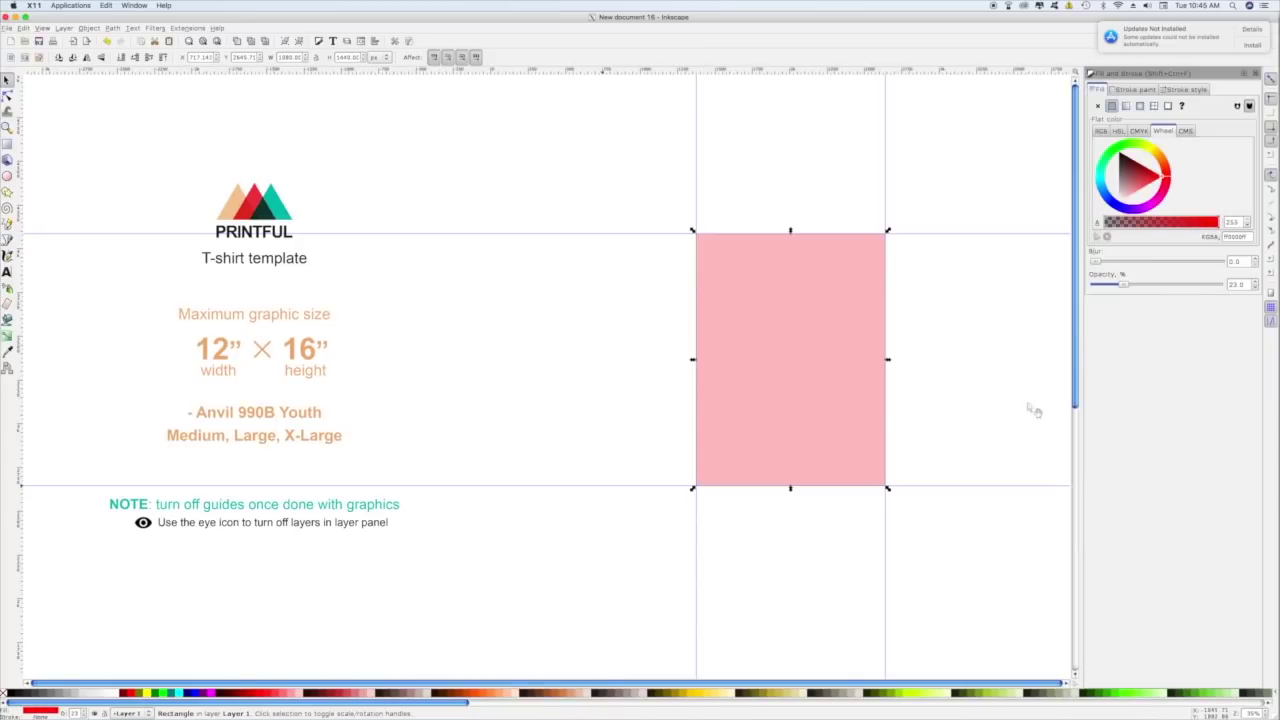
left_click_drag(1127, 286, 1266, 283)
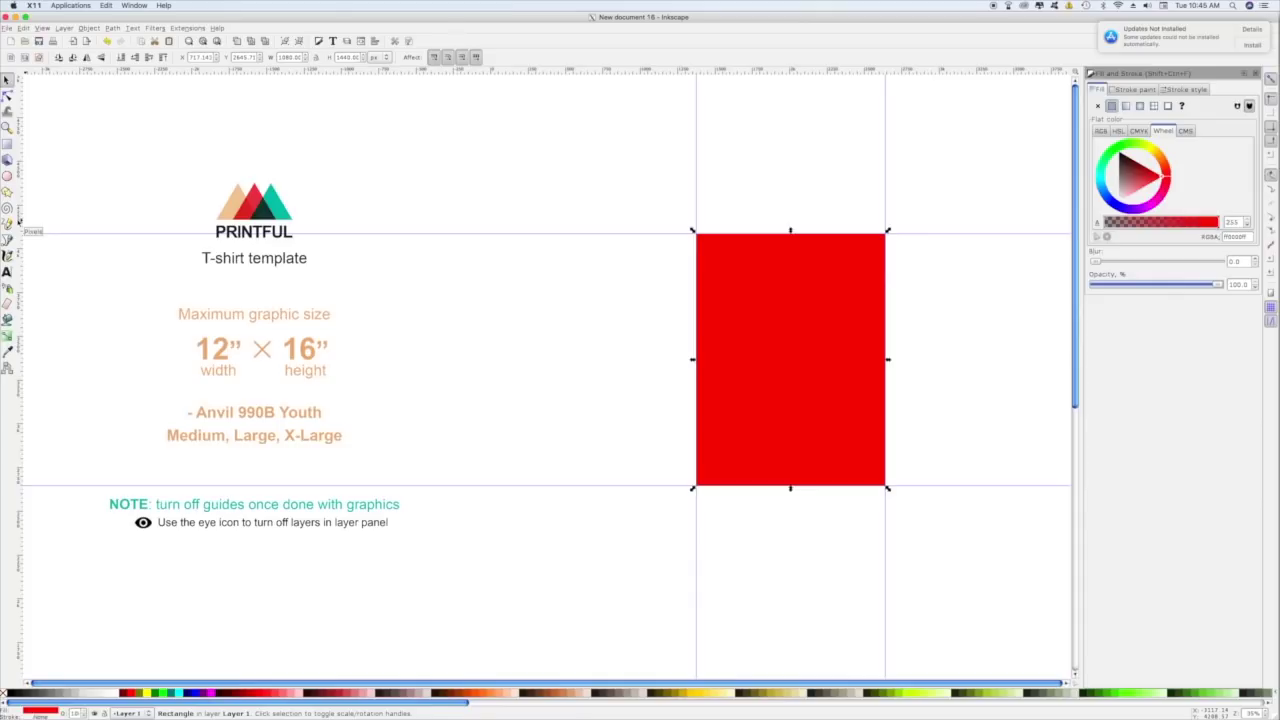
left_click_drag(1126, 161, 1117, 146)
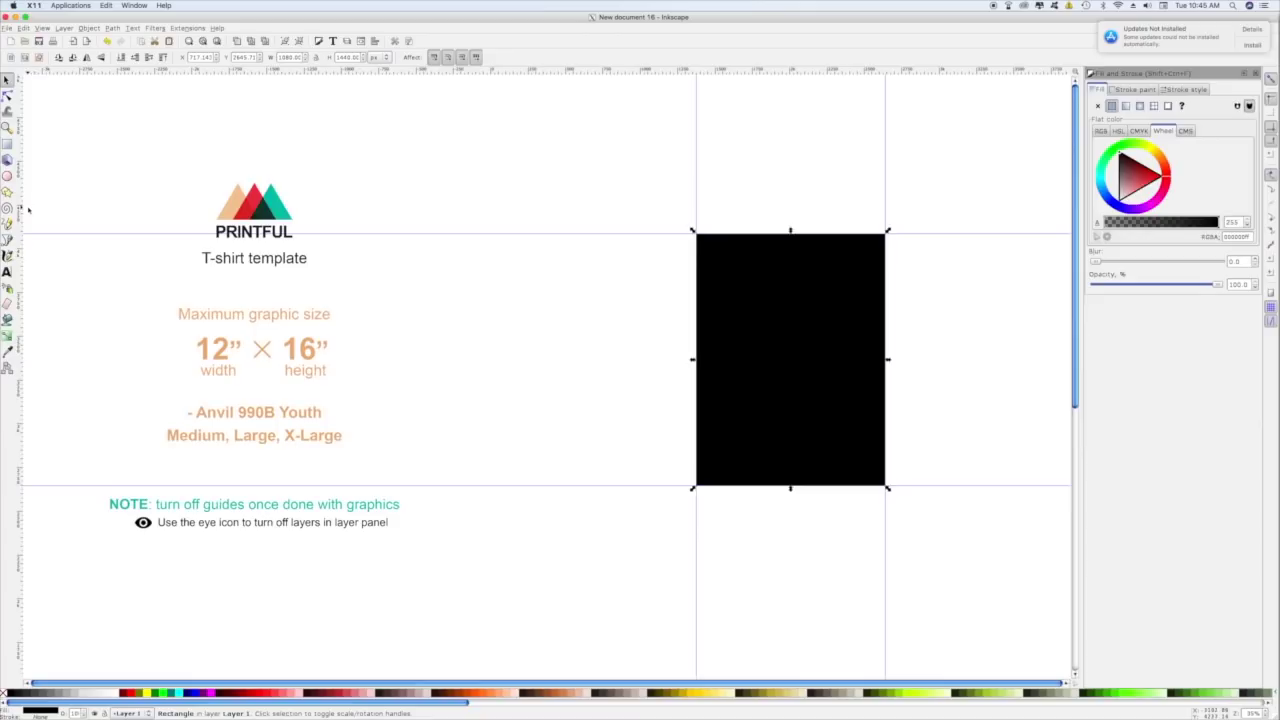
left_click(7, 271)
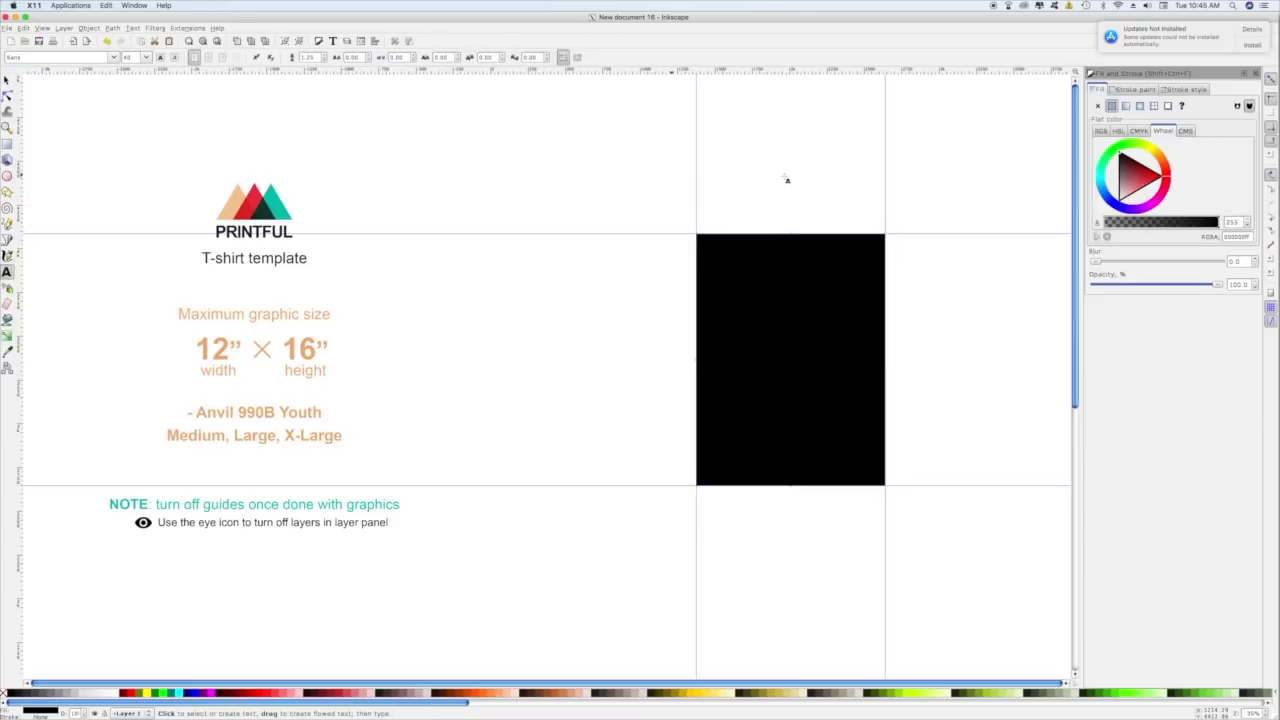
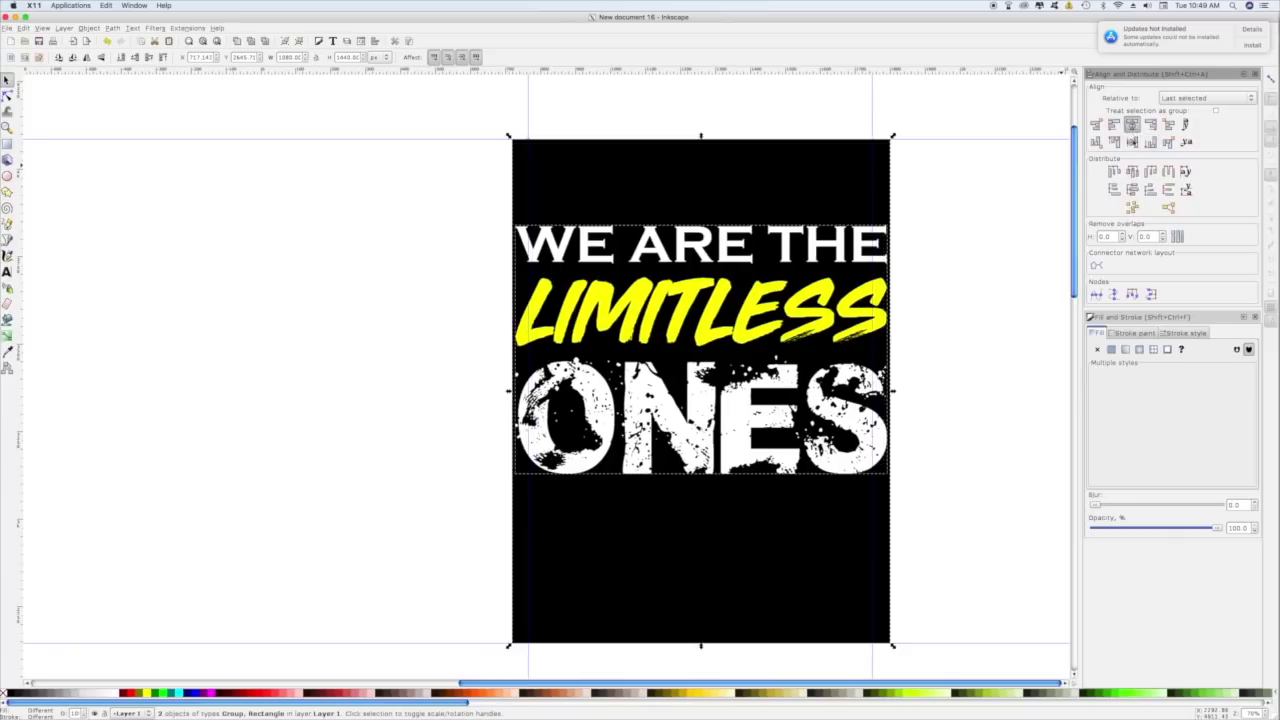
Center the "WE ARE THE LIMITLESS ONES" lettering vertically on the black rectangle and select the lettering group
left_click(1131, 142)
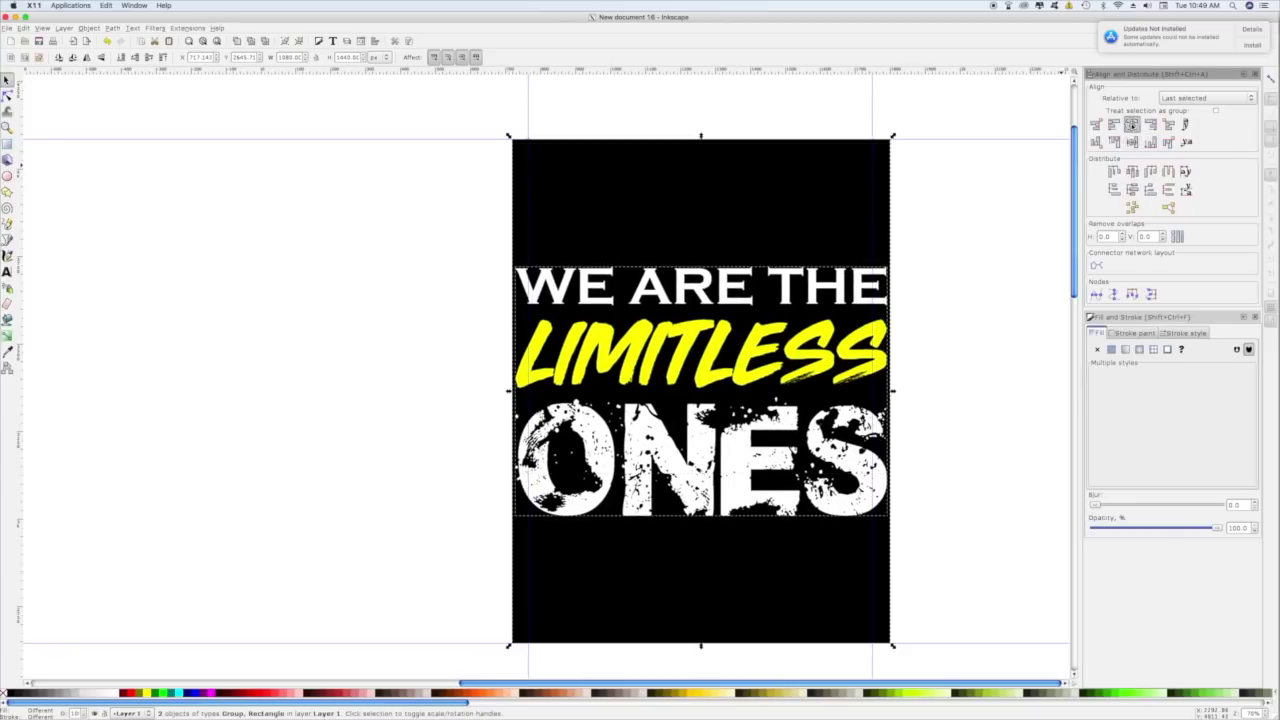
left_click(978, 316)
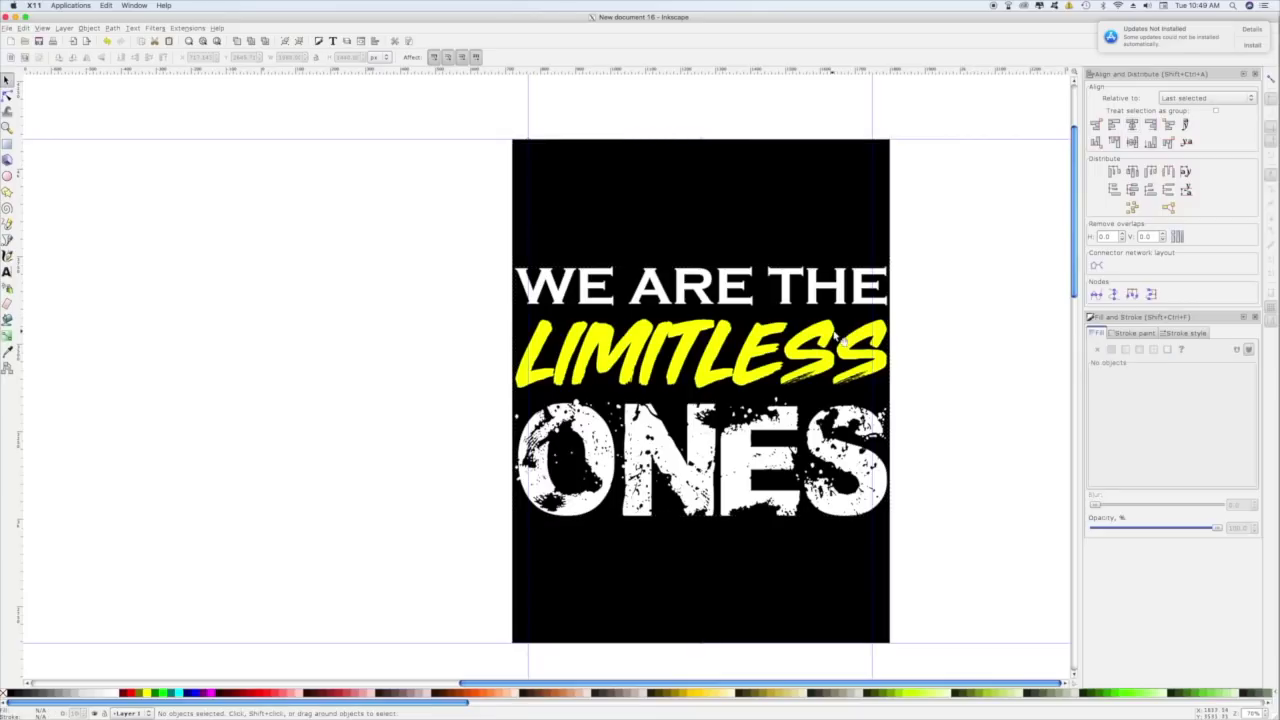
left_click(828, 362)
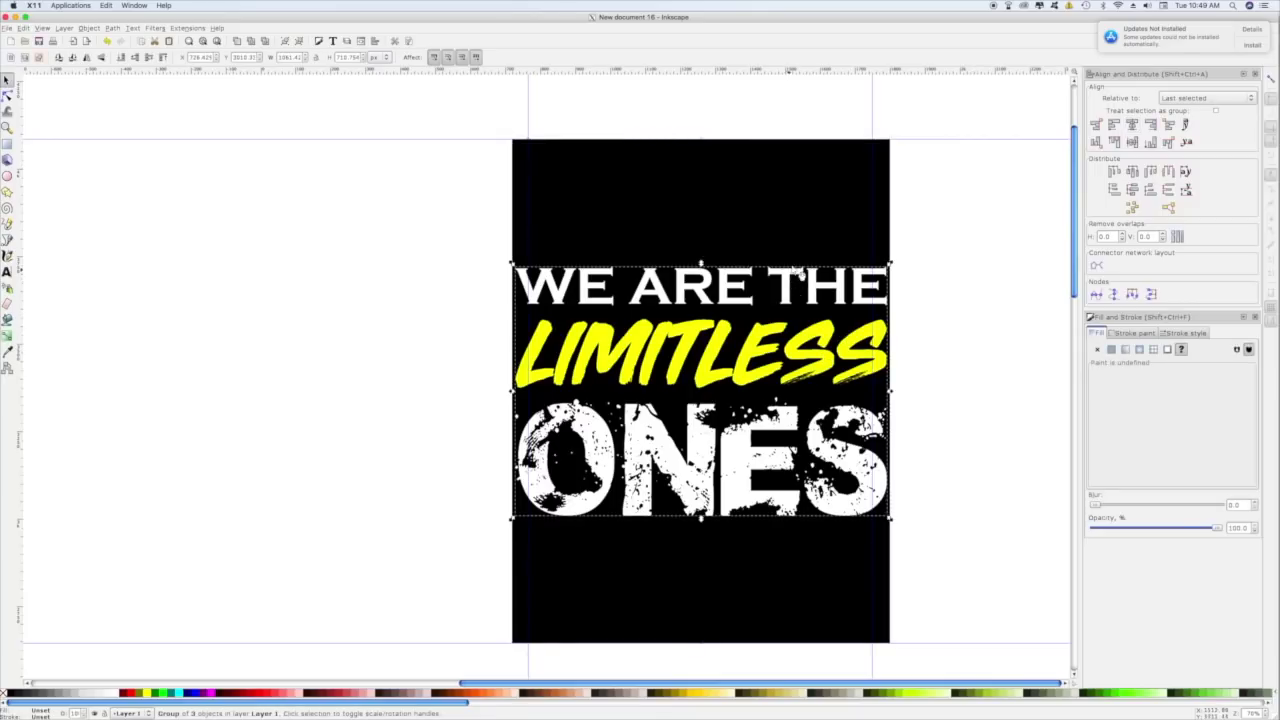
Select the black rectangle and display its dimensions in inches to check the print size
left_click(778, 240)
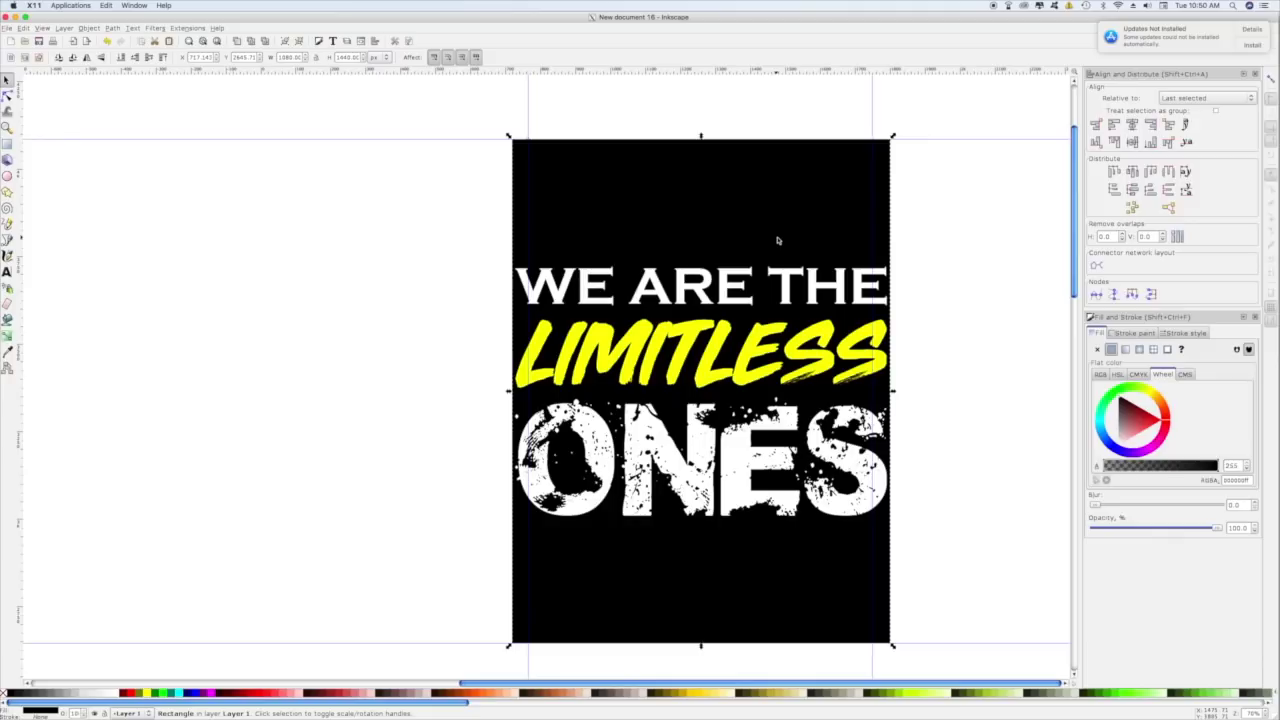
left_click(377, 57)
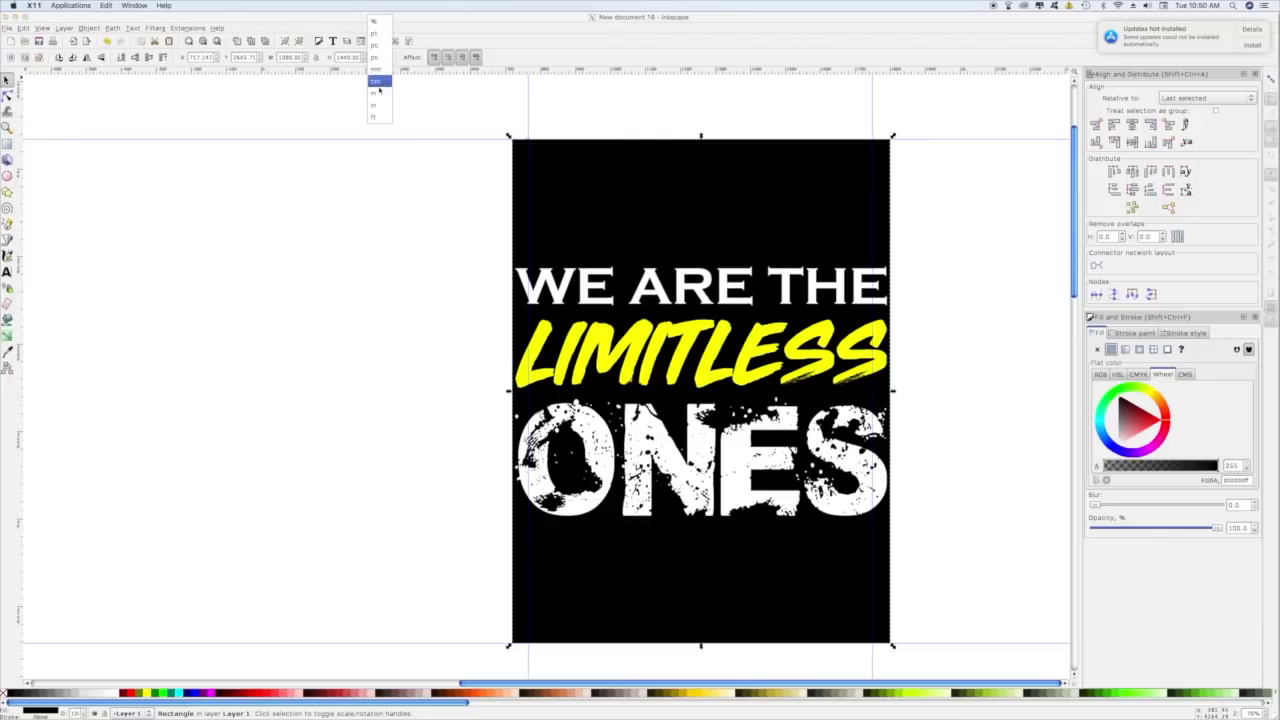
left_click(375, 104)
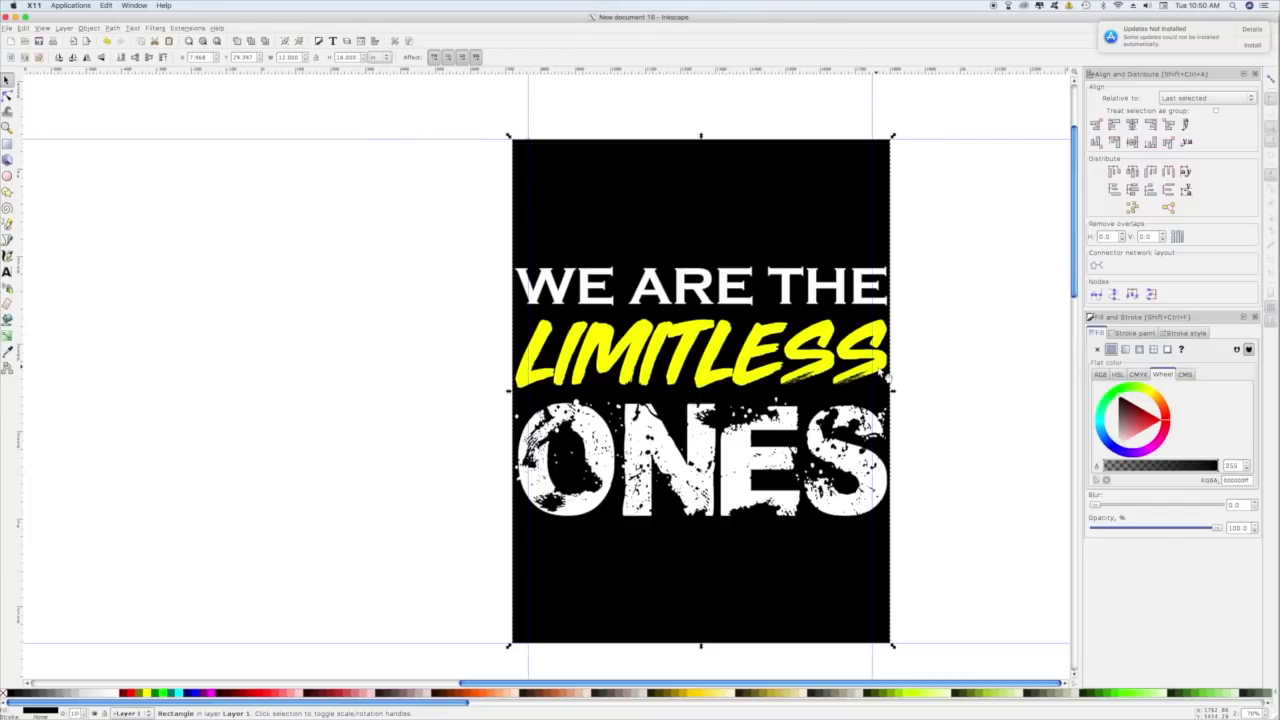
Move the lettering group up on the black rectangle and place a copy of it on the white area beside the rectangle
left_click_drag(882, 372, 812, 326)
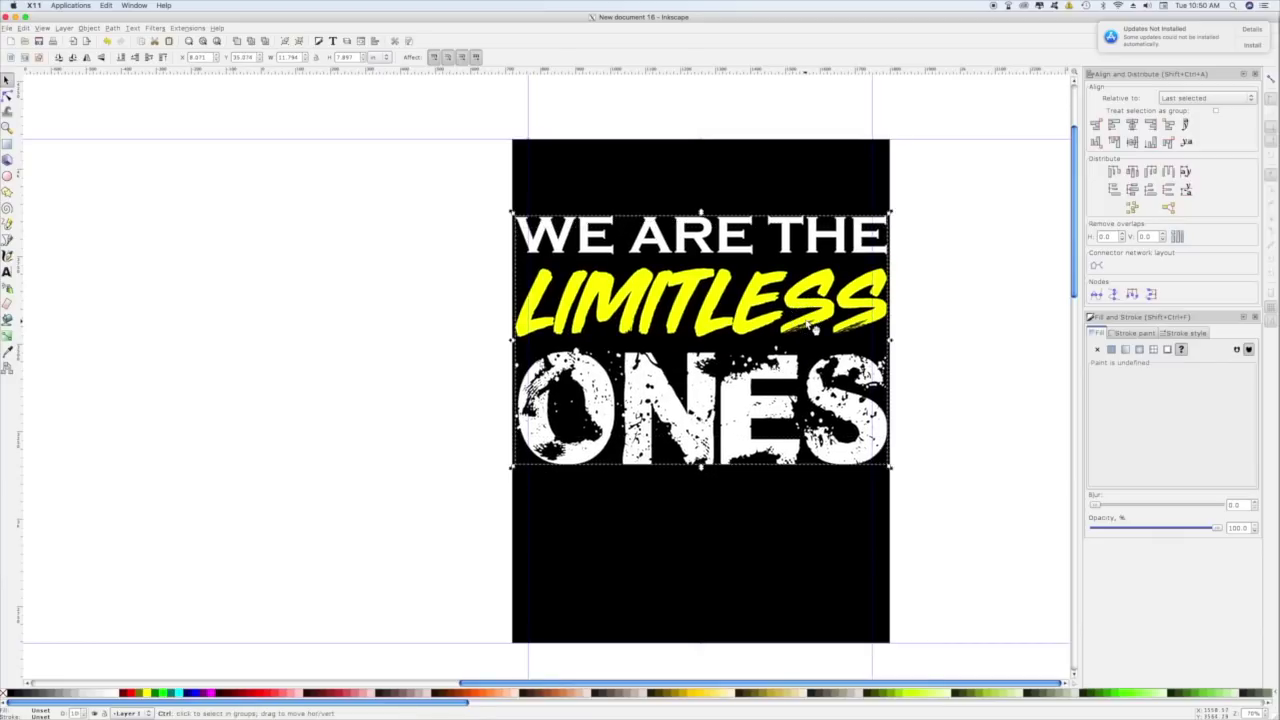
left_click_drag(807, 324, 358, 336)
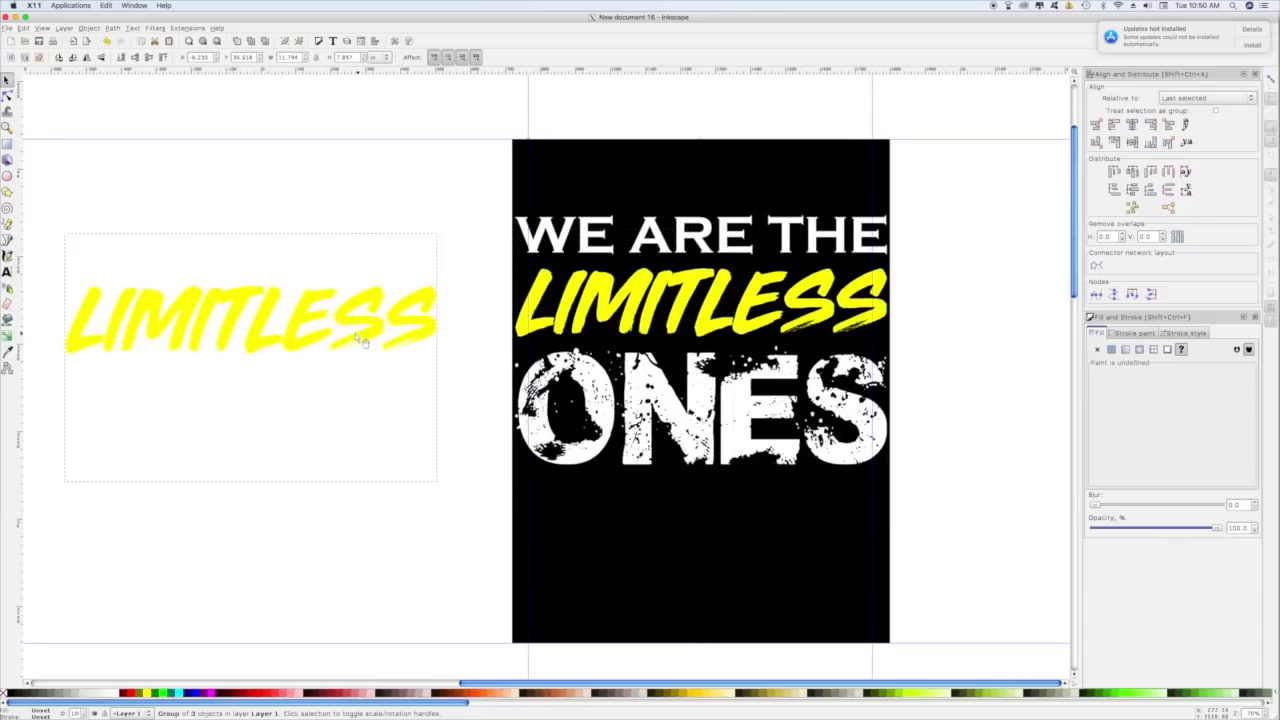
left_click_drag(740, 683, 500, 661)
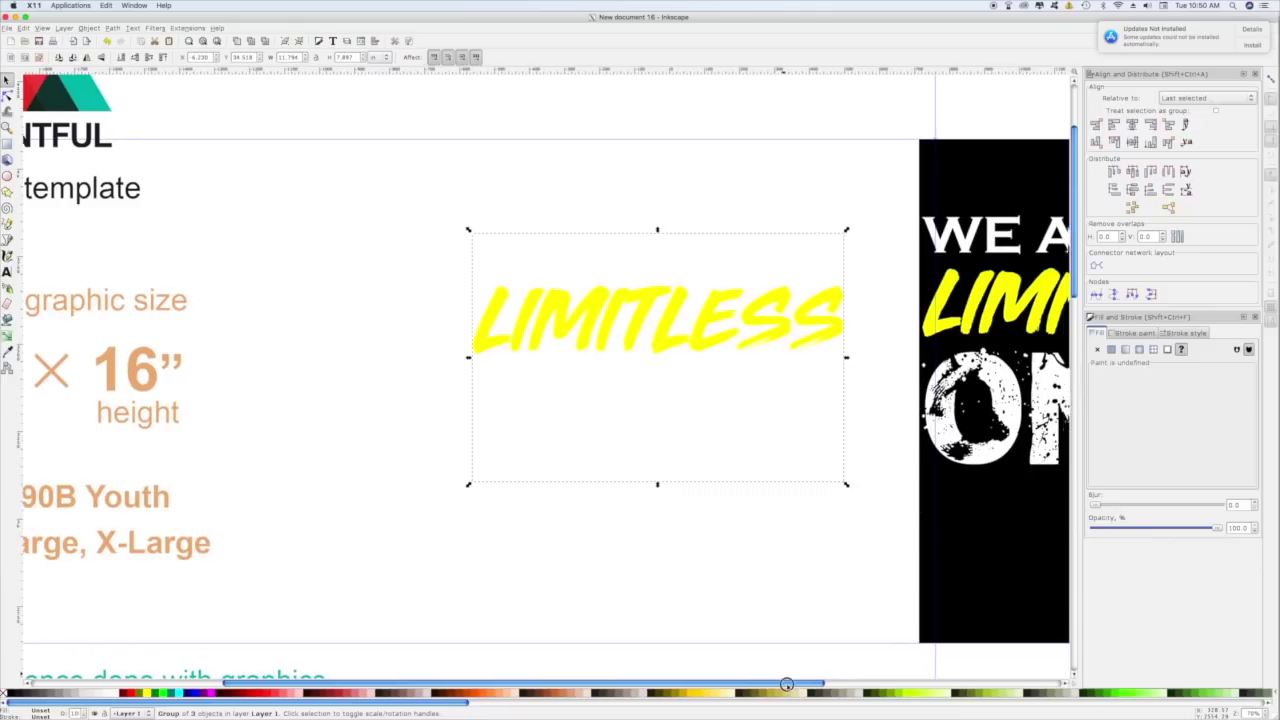
left_click_drag(787, 684, 846, 686)
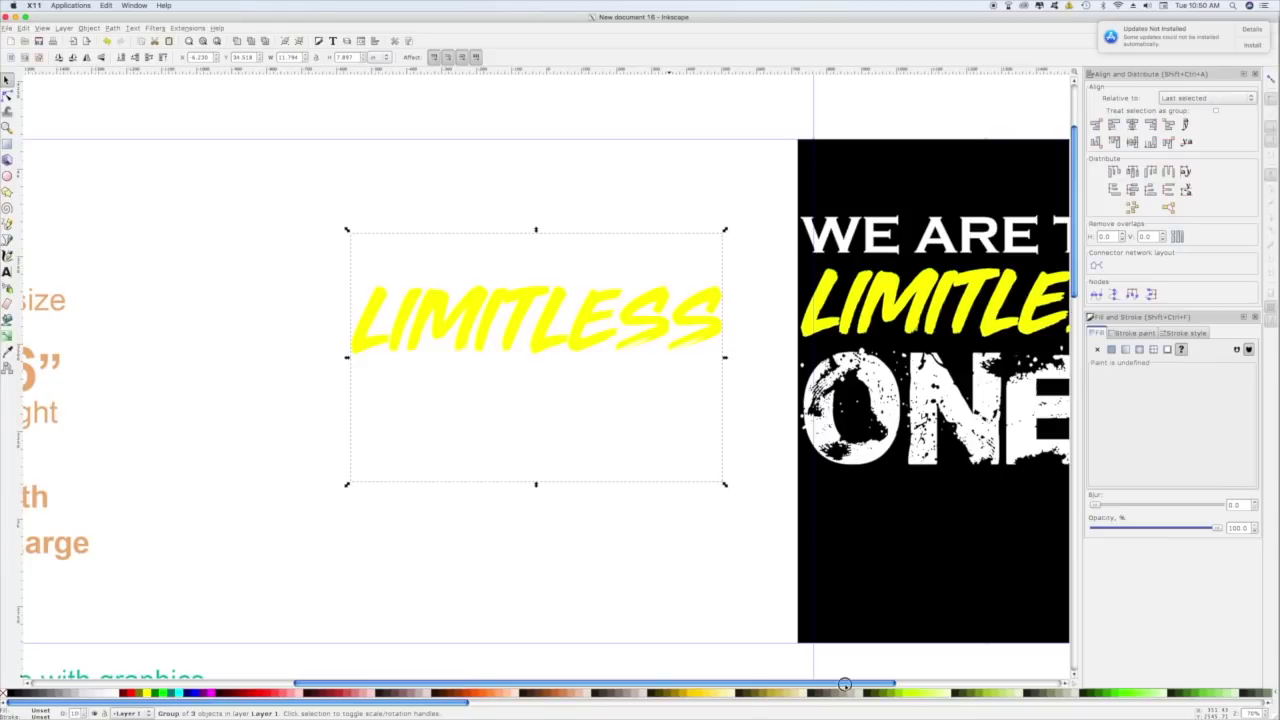
left_click_drag(848, 684, 1000, 680)
Move the lettering group on the black rectangle vertically to near its top edge, at about Y 36.1 in
left_click(786, 432)
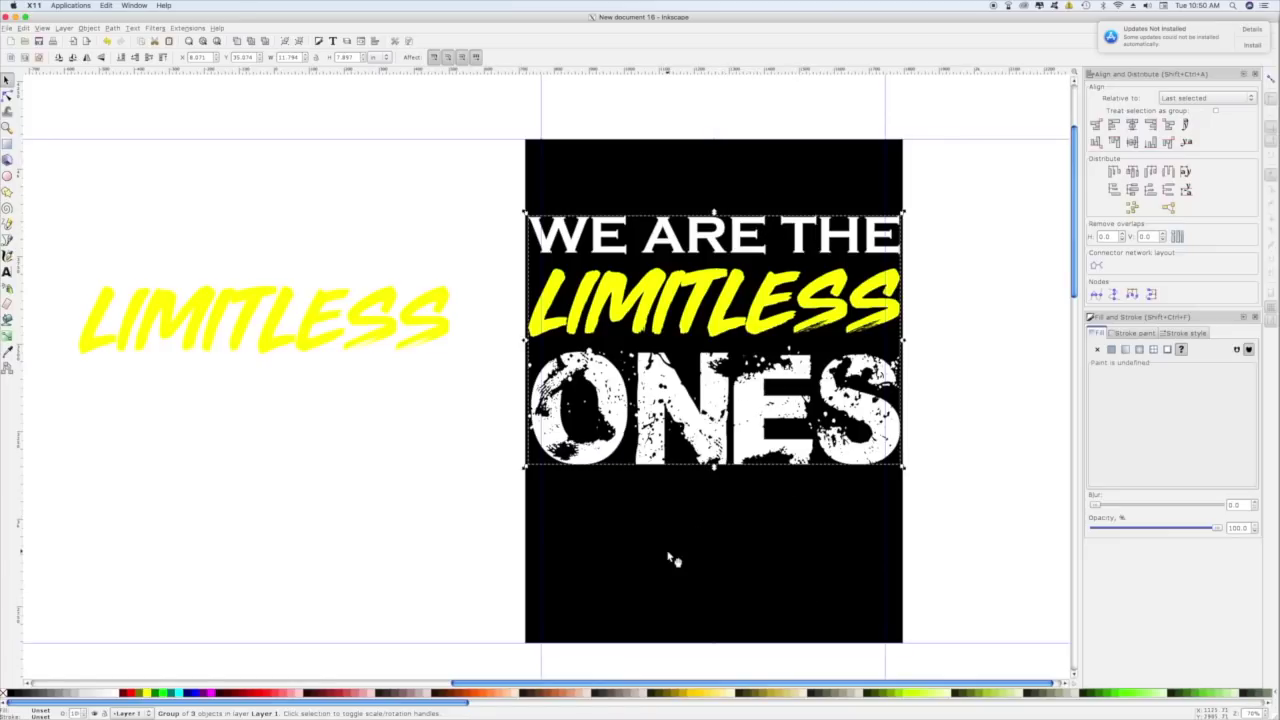
key("Down")
key("Down")
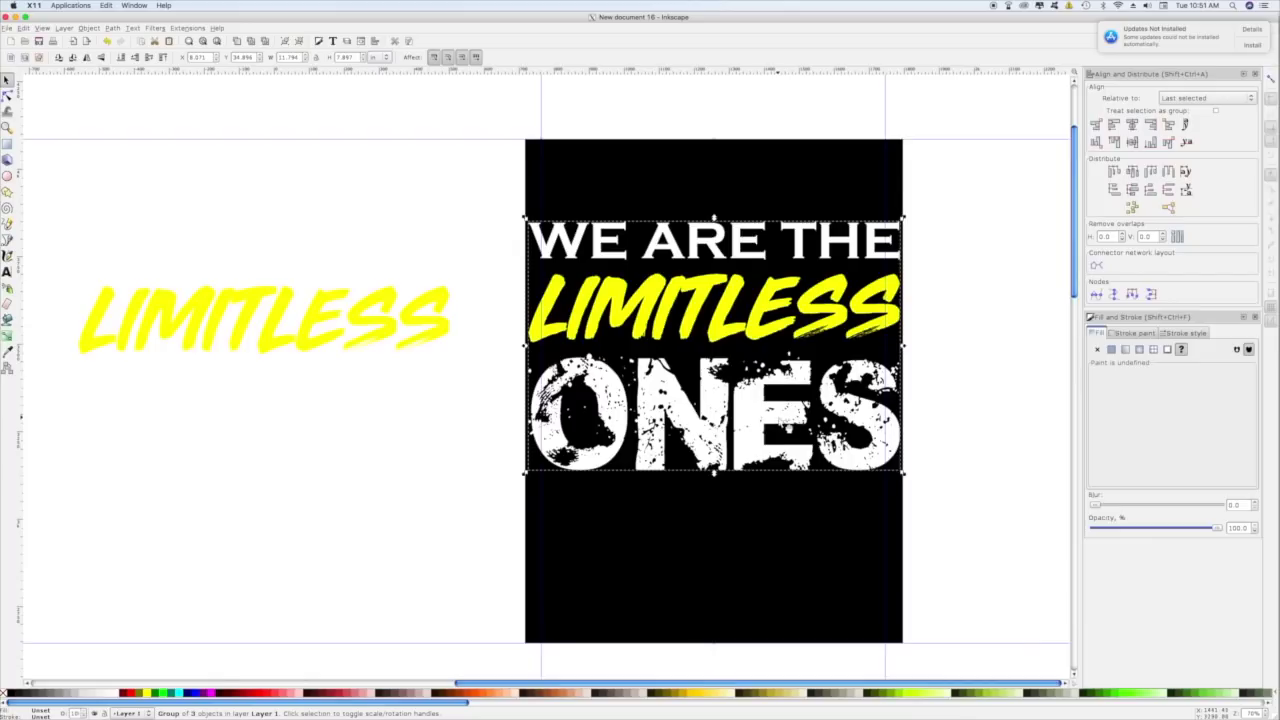
scroll(547, 376, "down", 1)
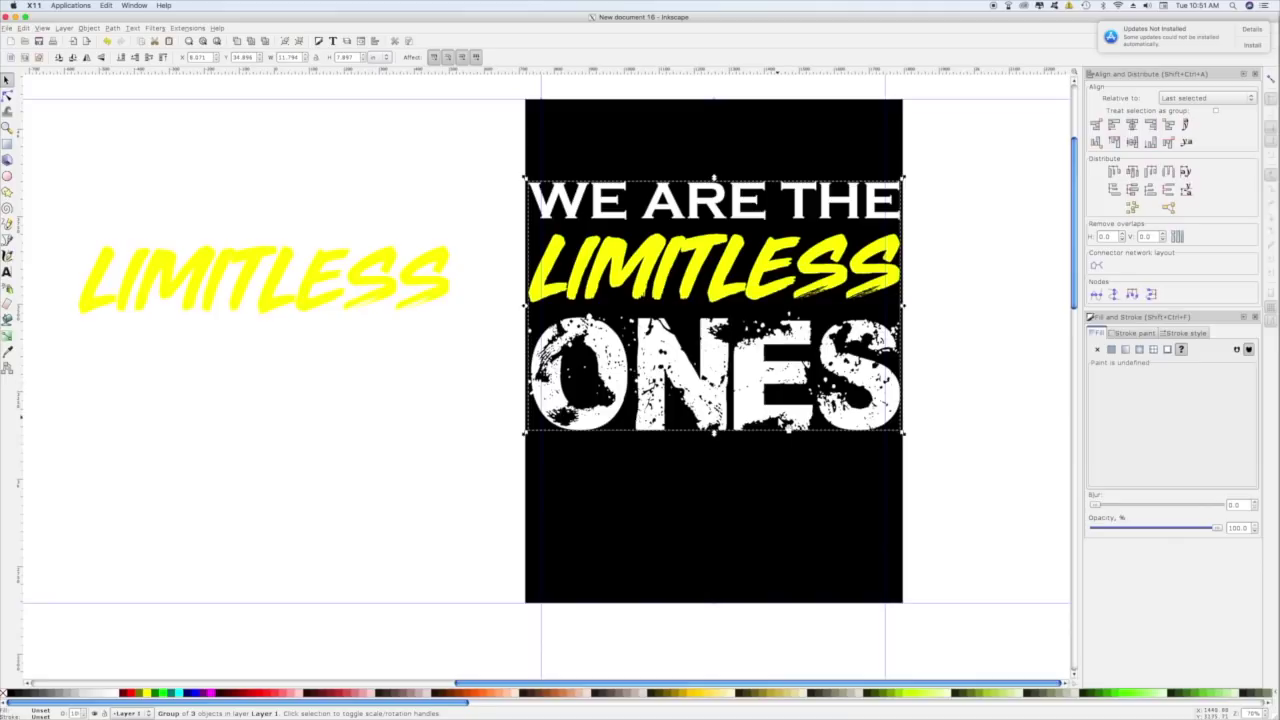
left_click_drag(805, 440, 805, 402)
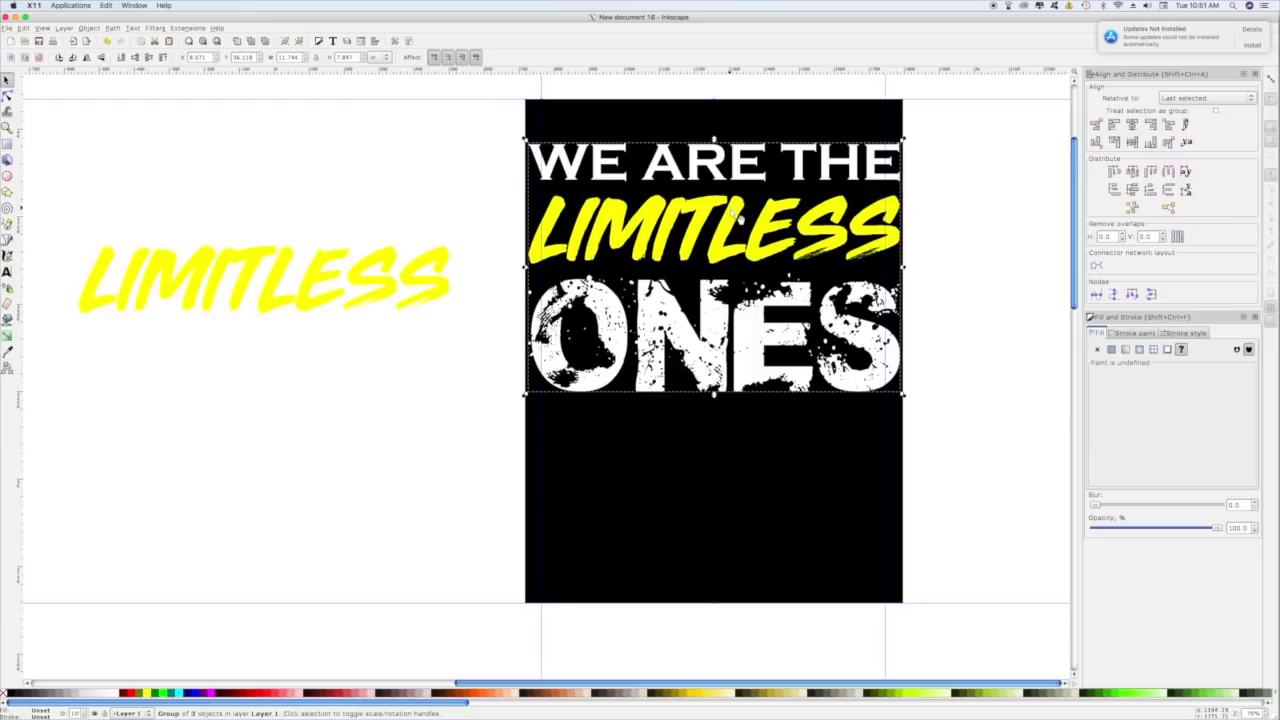
Center the lettering group horizontally on the black rectangle, using the rectangle as the alignment reference
left_click(742, 427, "shift")
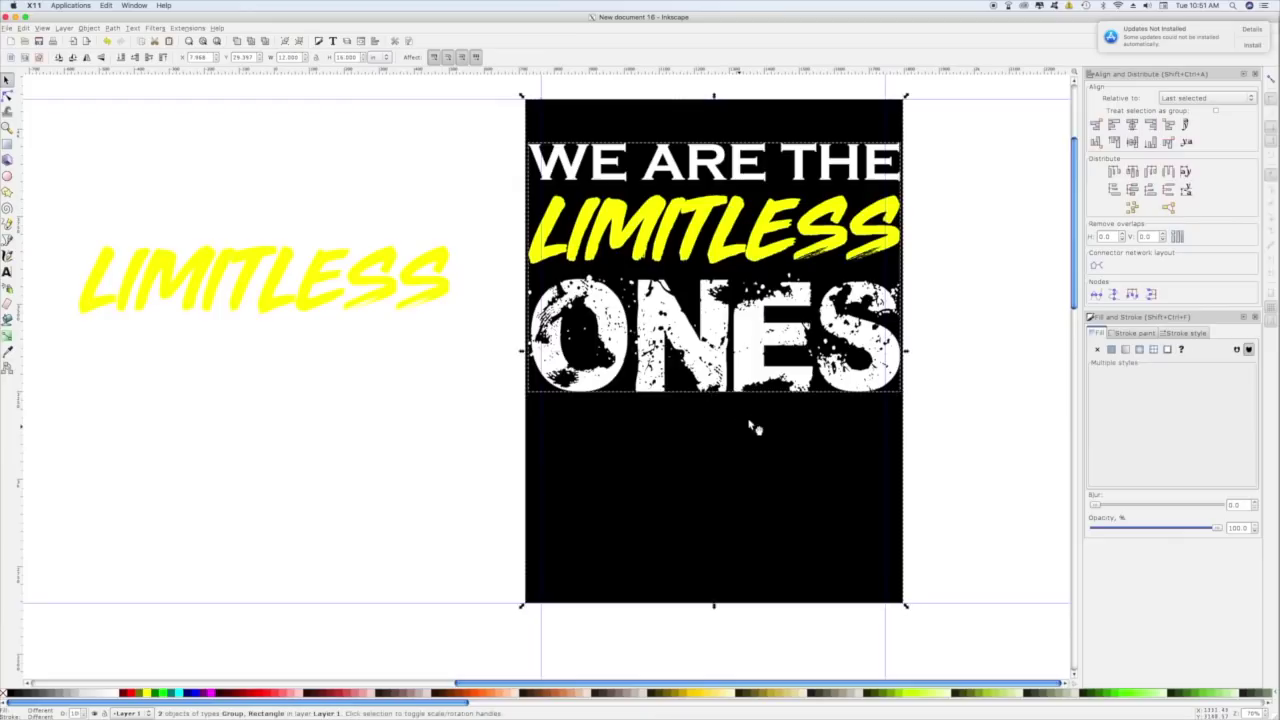
left_click(1133, 126)
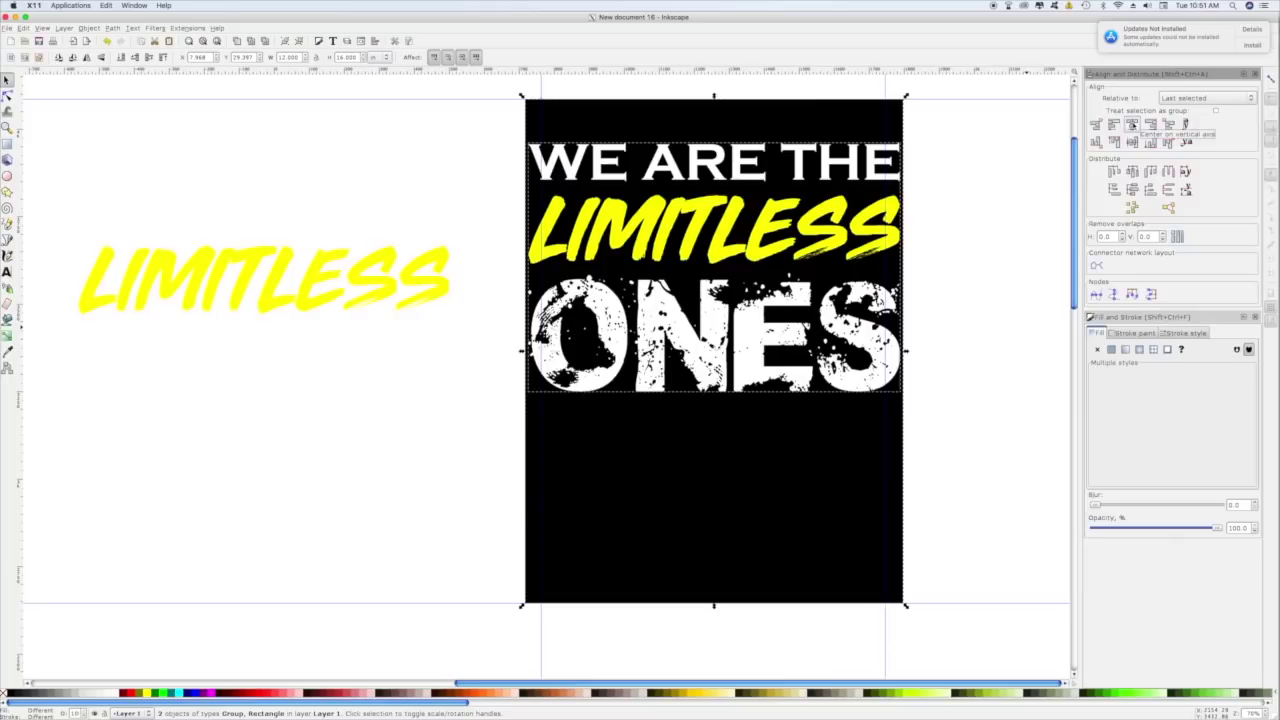
left_click(985, 320)
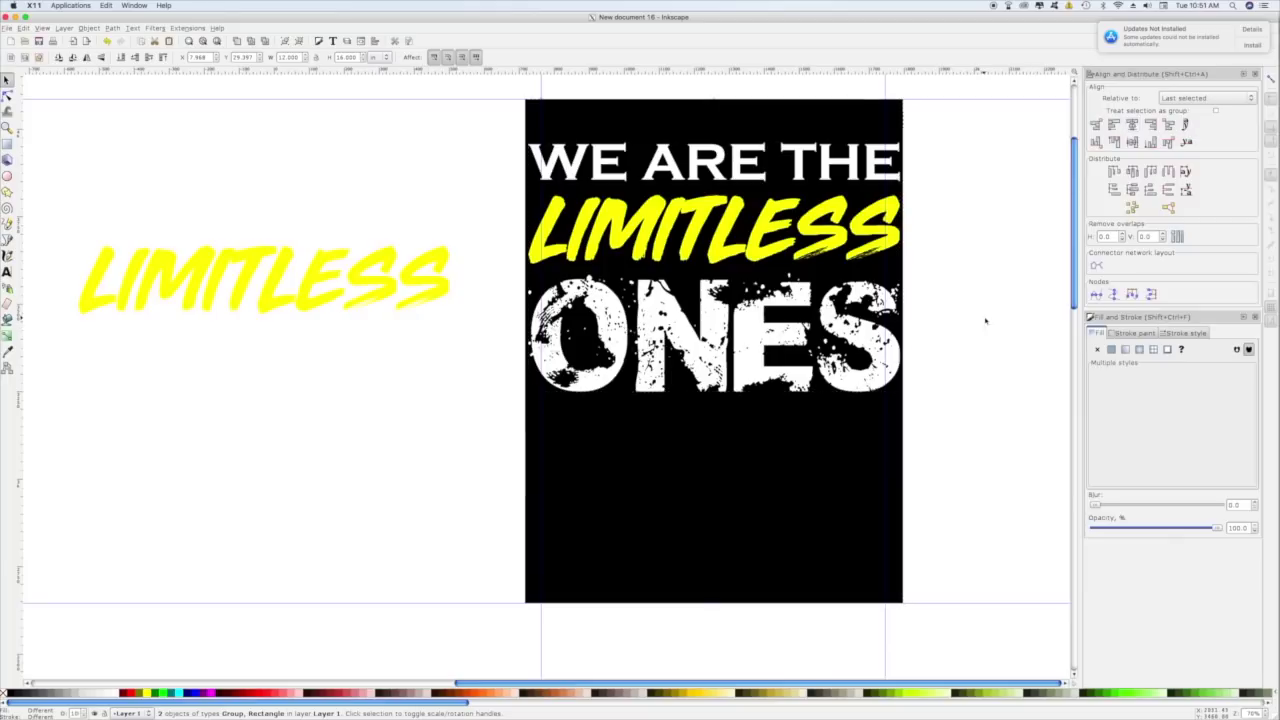
left_click(787, 241)
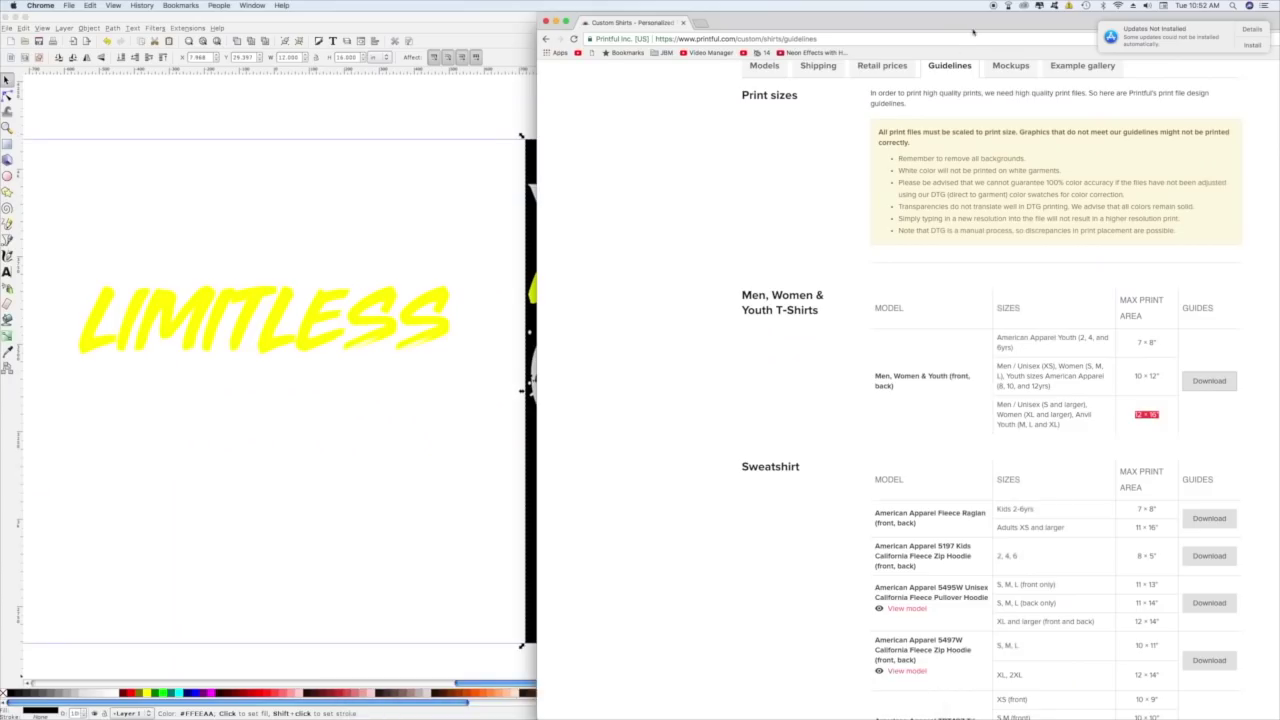
Examine Printful's shirt guidelines page, from the T-shirt print areas and template downloads to the print file requirements
left_click_drag(978, 22, 856, 18)
scroll(885, 320, "up", 2)
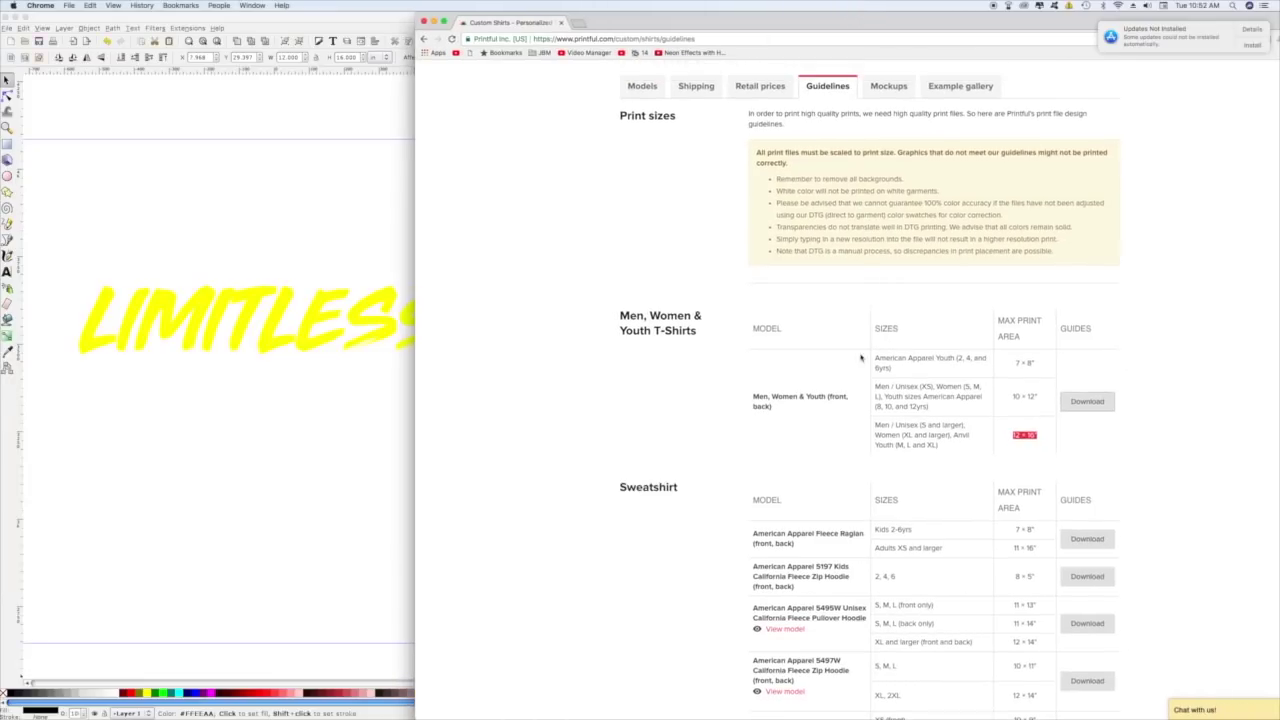
scroll(860, 357, "up", 2)
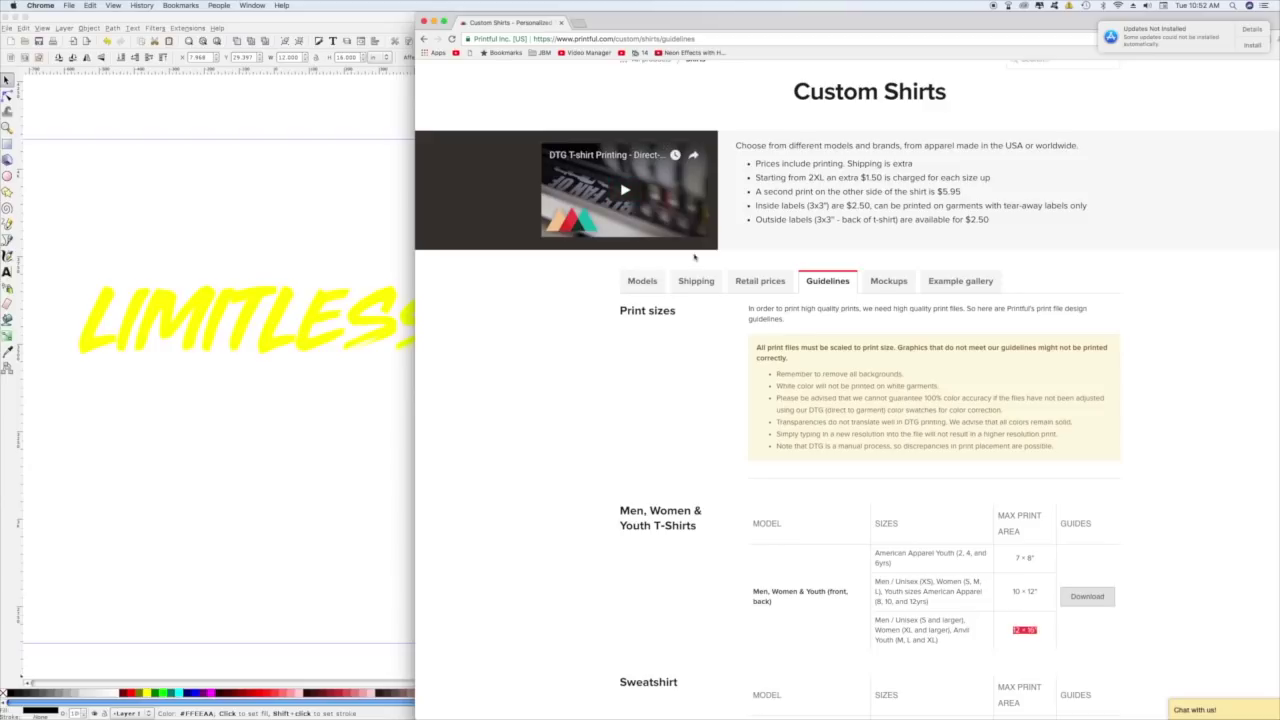
scroll(851, 339, "down", 4)
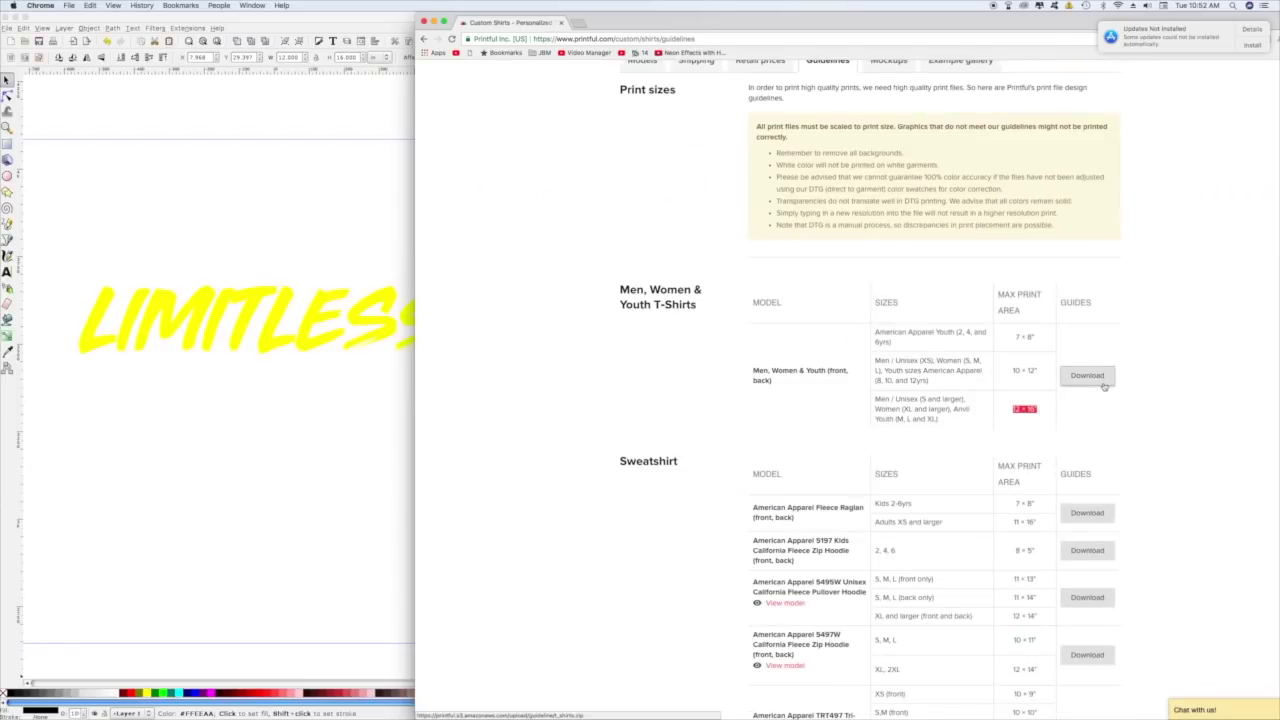
scroll(1105, 390, "up", 6)
scroll(862, 410, "down", 15)
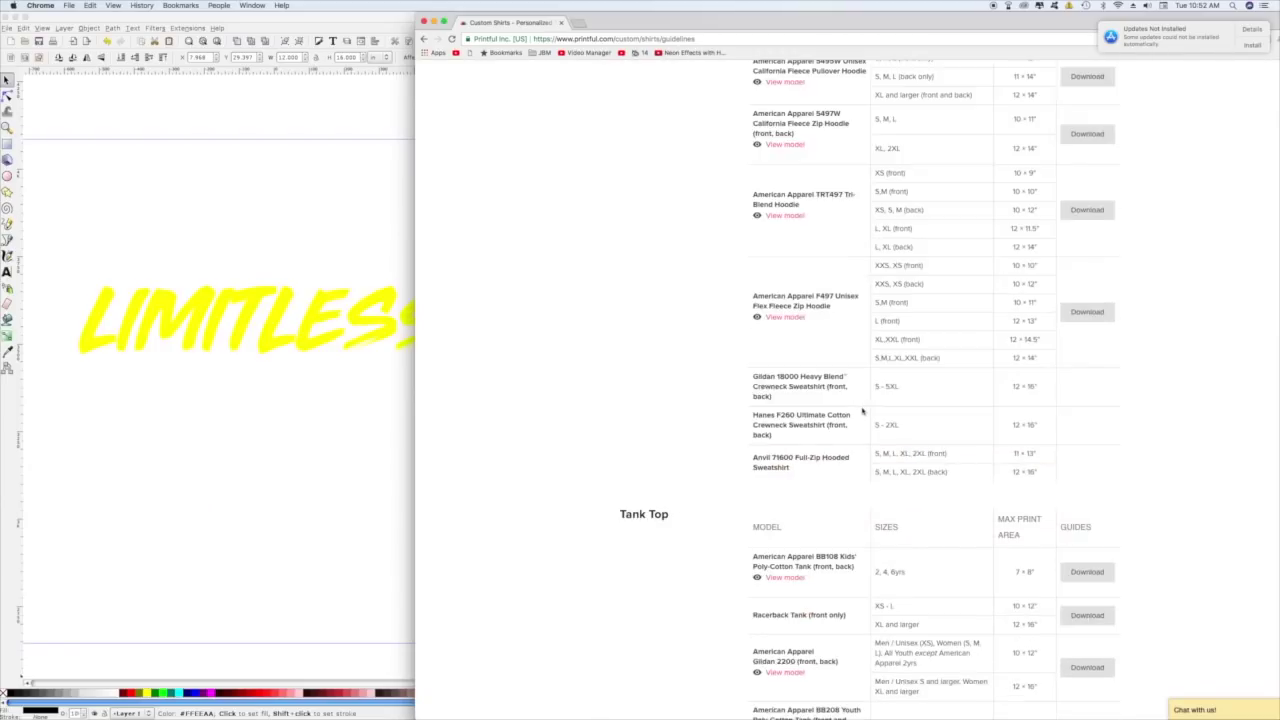
scroll(862, 410, "down", 5)
scroll(862, 410, "up", 7)
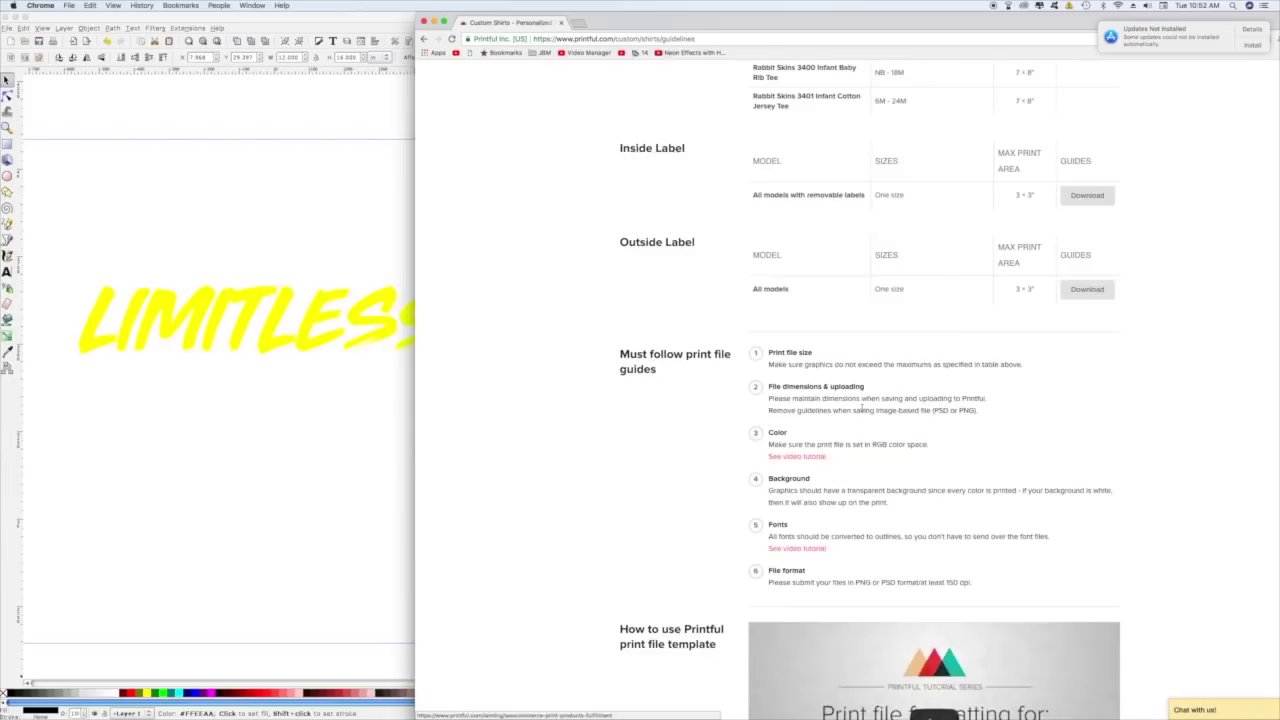
scroll(815, 357, "down", 3)
scroll(812, 360, "up", 3)
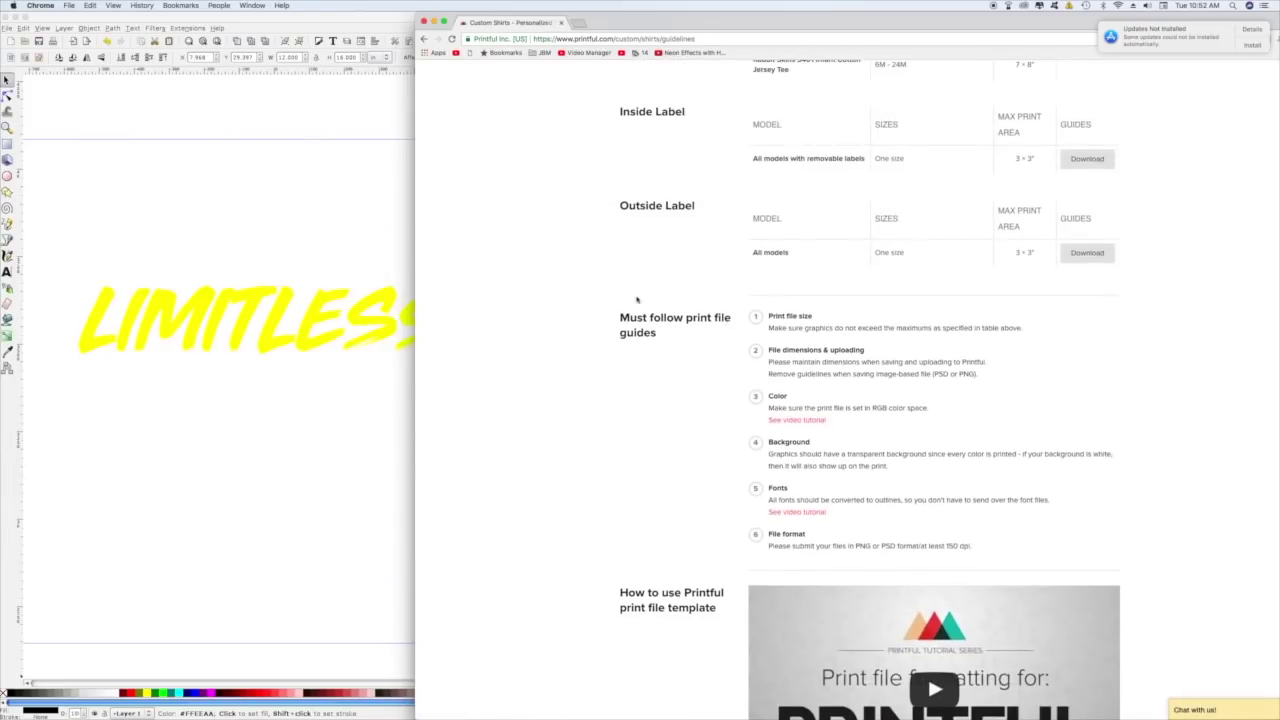
Highlight the "Must follow print file guides" heading and its list of six requirements to read through them
left_click_drag(676, 340, 606, 314)
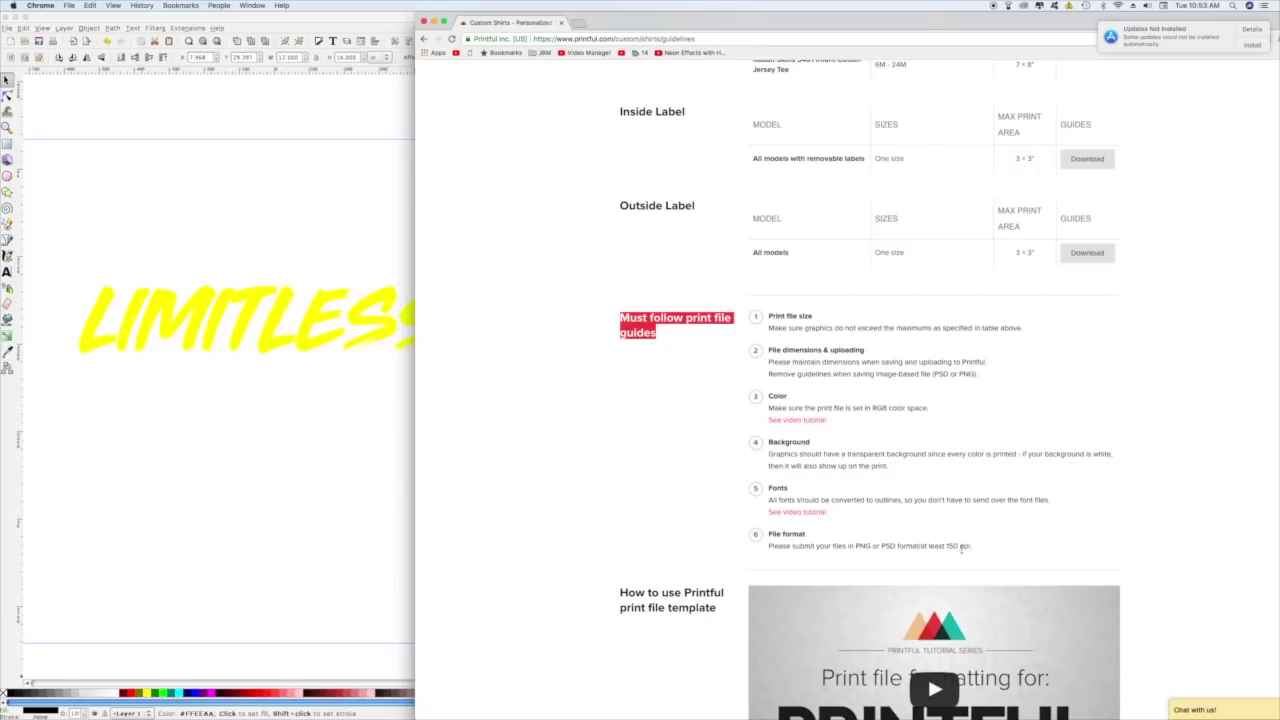
left_click_drag(972, 546, 759, 316)
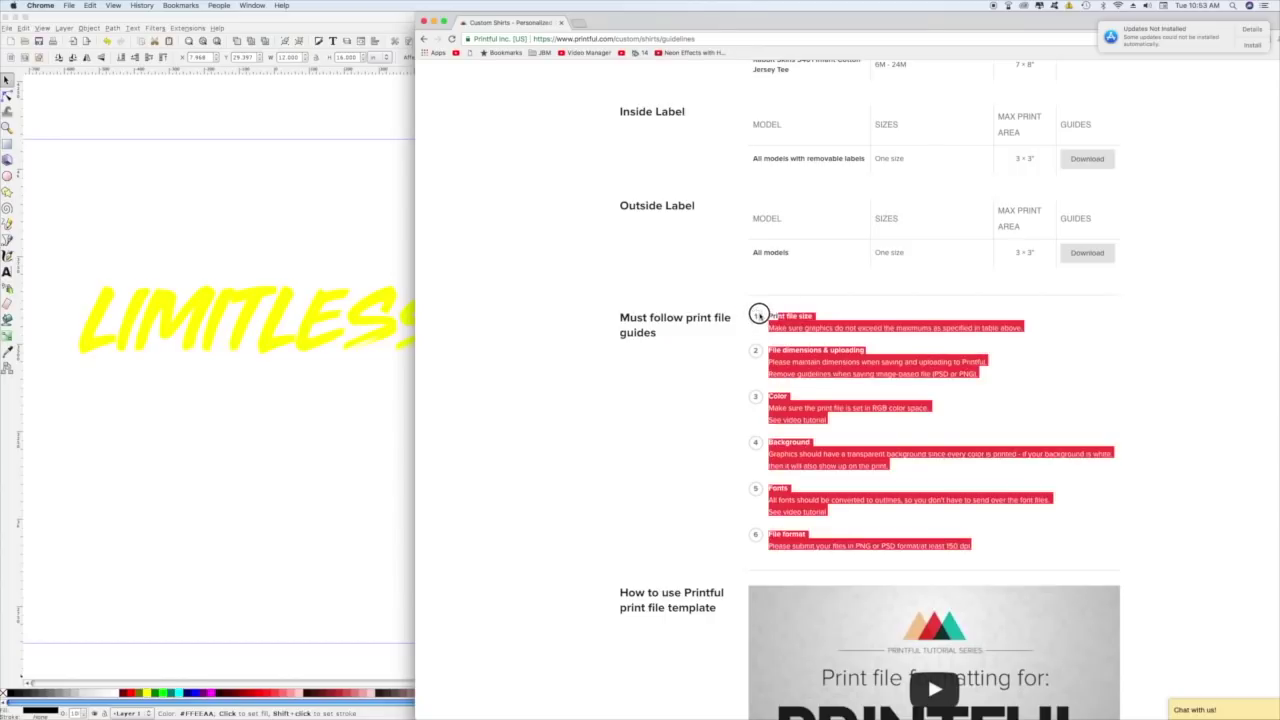
left_click(862, 444)
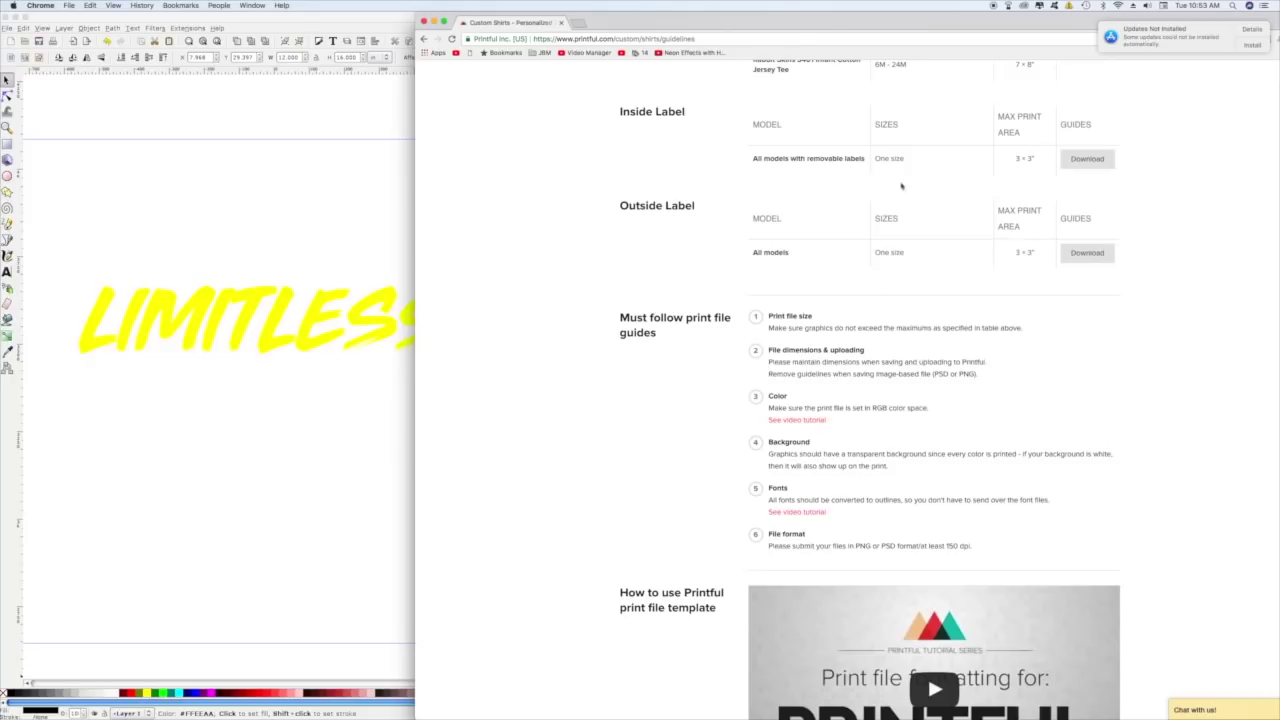
Compare the design with the guidelines, highlight the transparent background requirement, and switch back to Inkscape
left_click_drag(793, 10, 1251, 6)
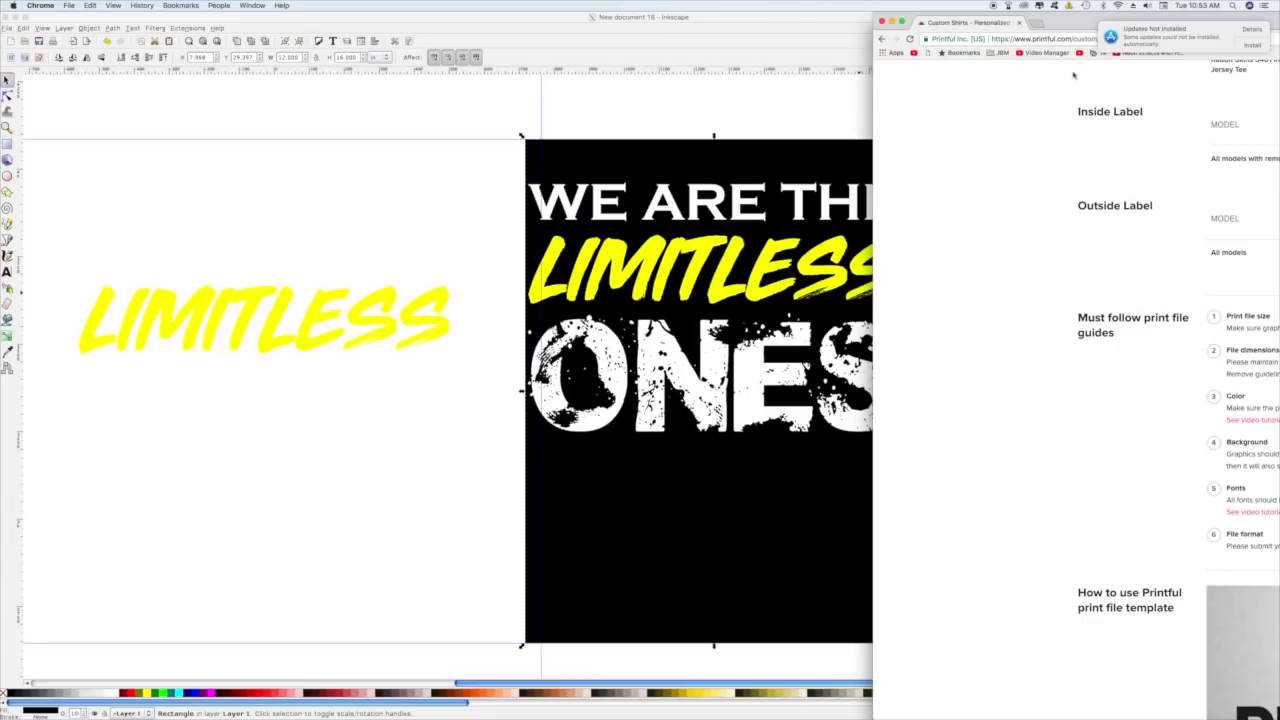
left_click_drag(1079, 20, 698, 18)
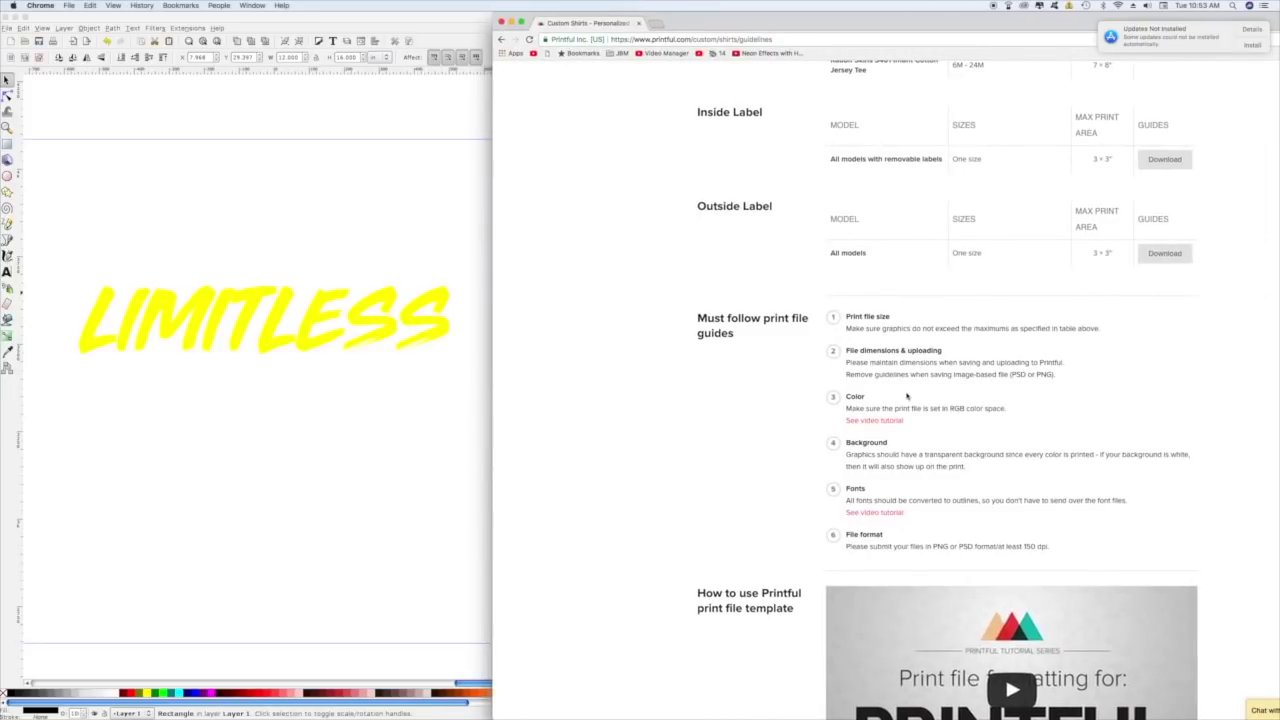
left_click_drag(922, 455, 1004, 455)
left_click_drag(770, 26, 1161, 26)
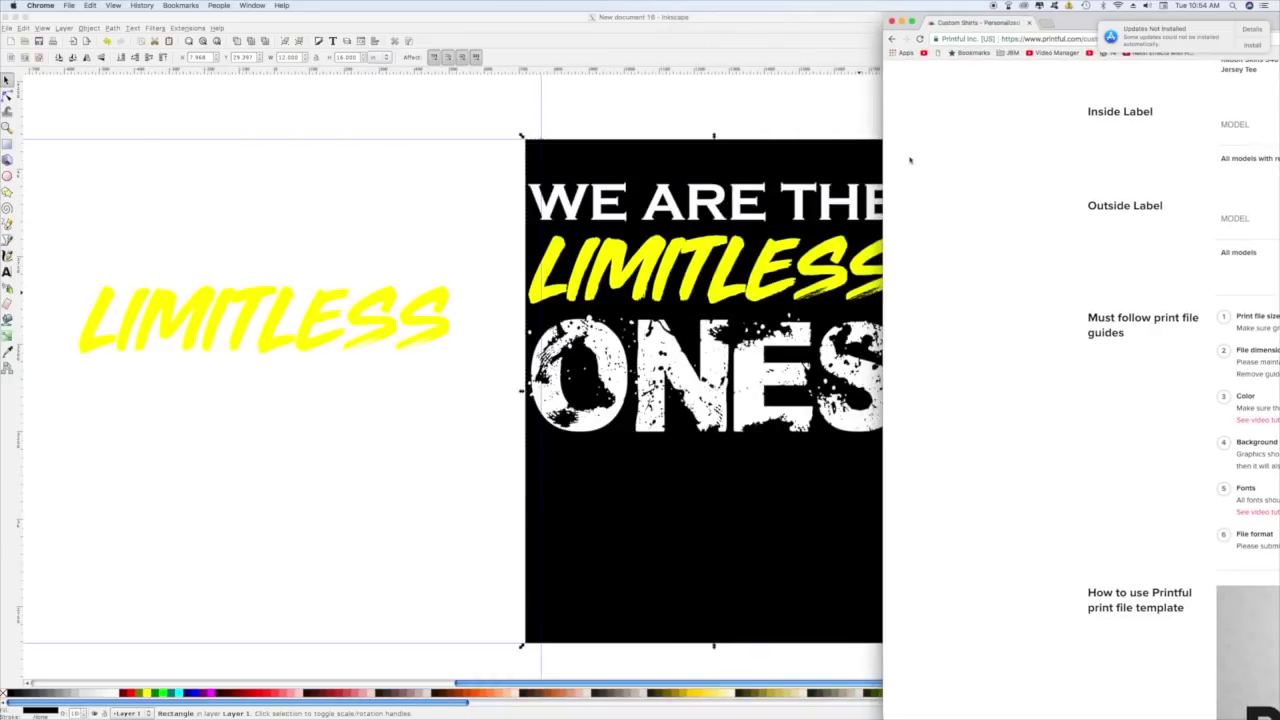
left_click(873, 118)
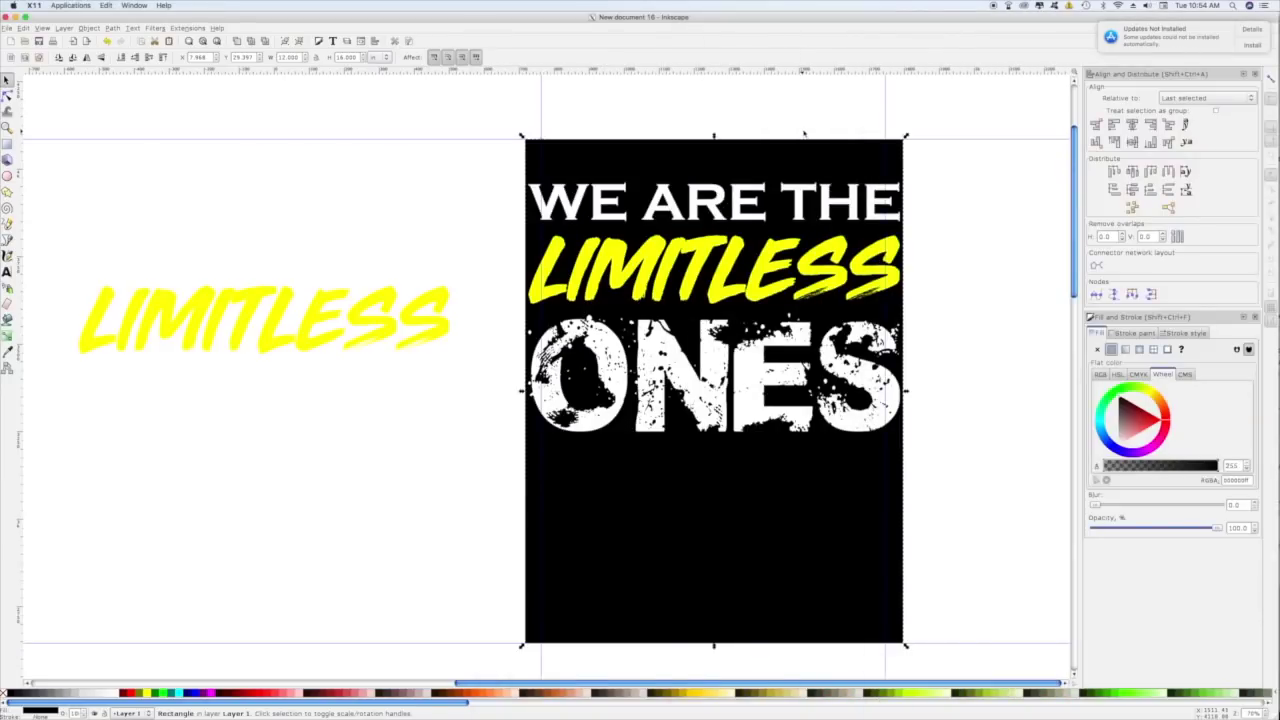
Select the black rectangle behind the lettering and lower its opacity to 0%
left_click(923, 471)
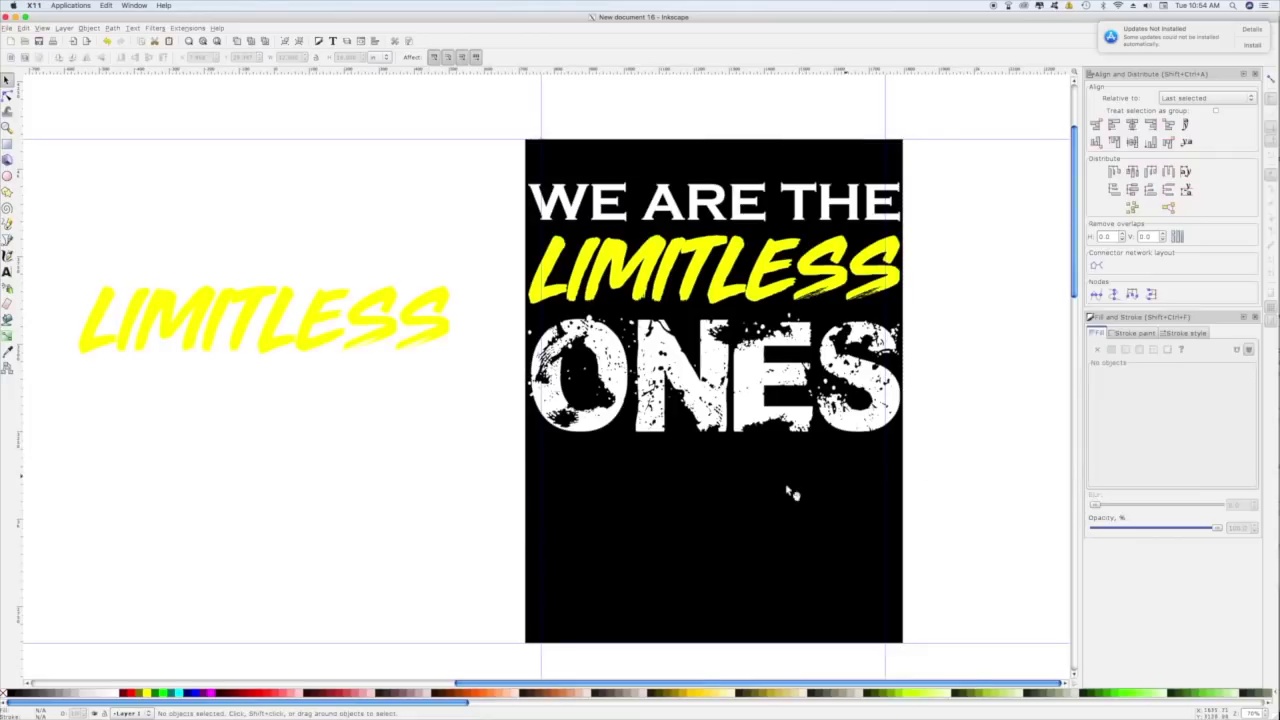
left_click(740, 493)
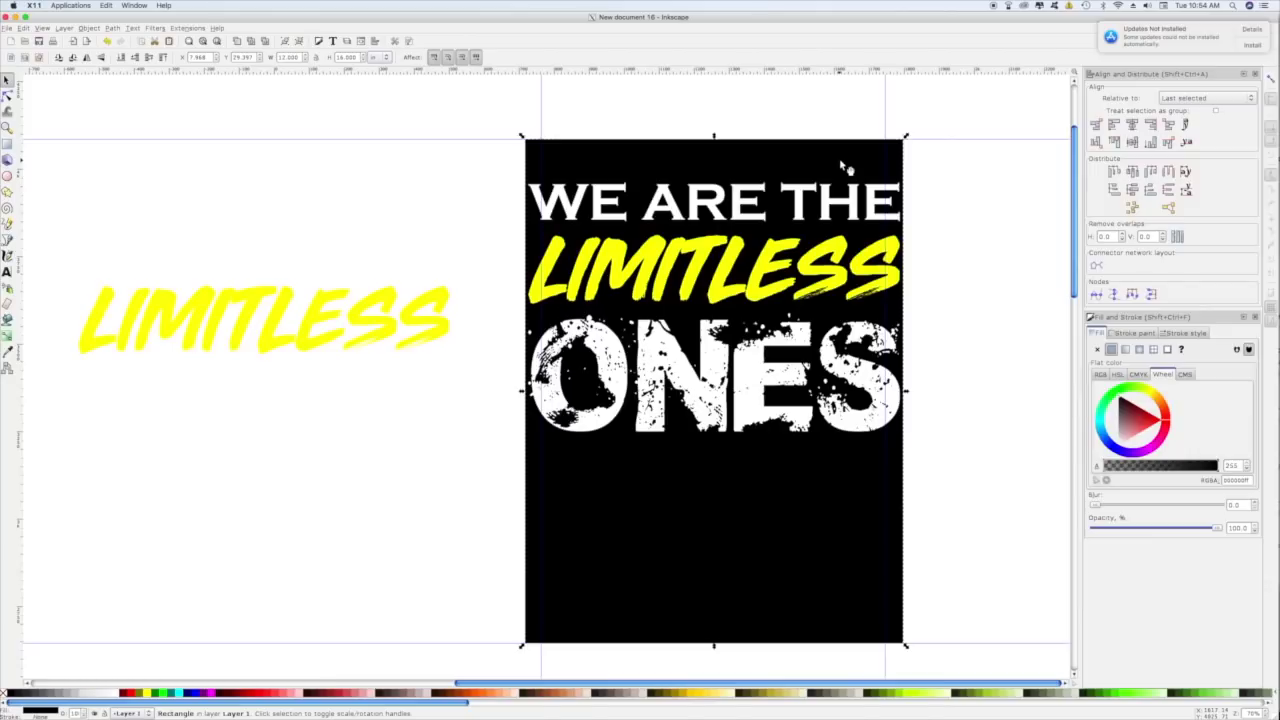
left_click(878, 196)
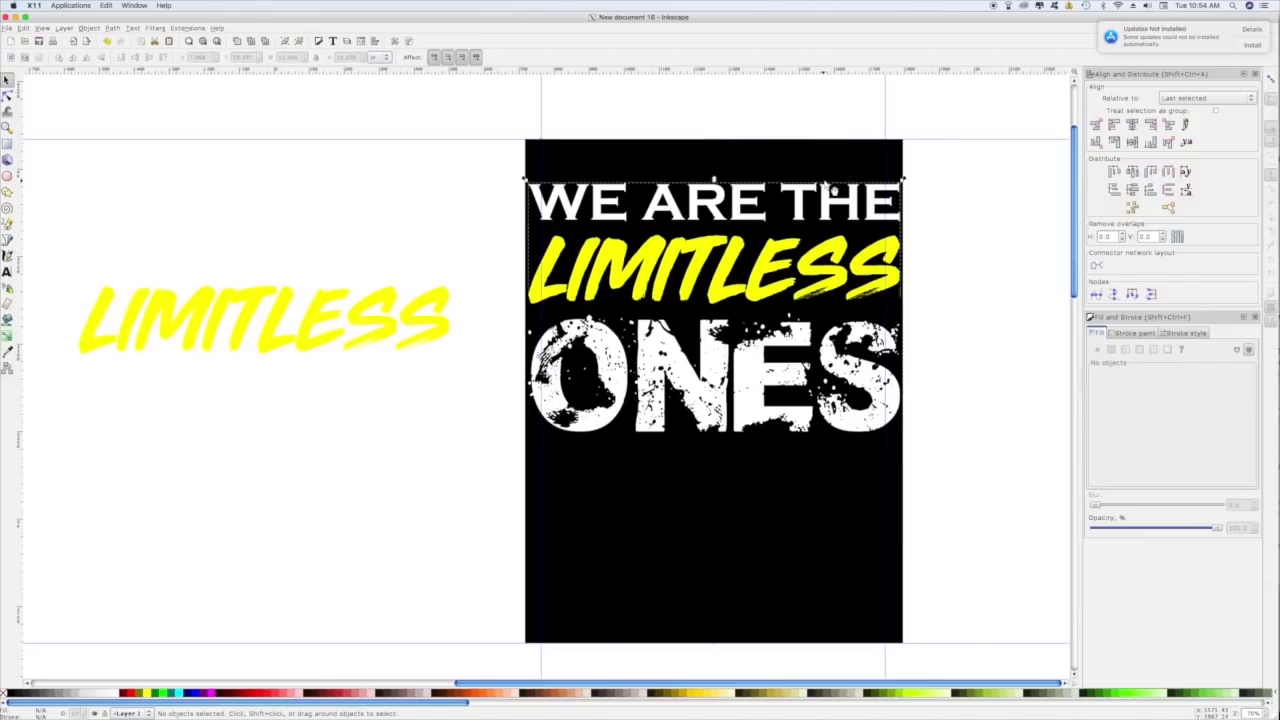
left_click(831, 163)
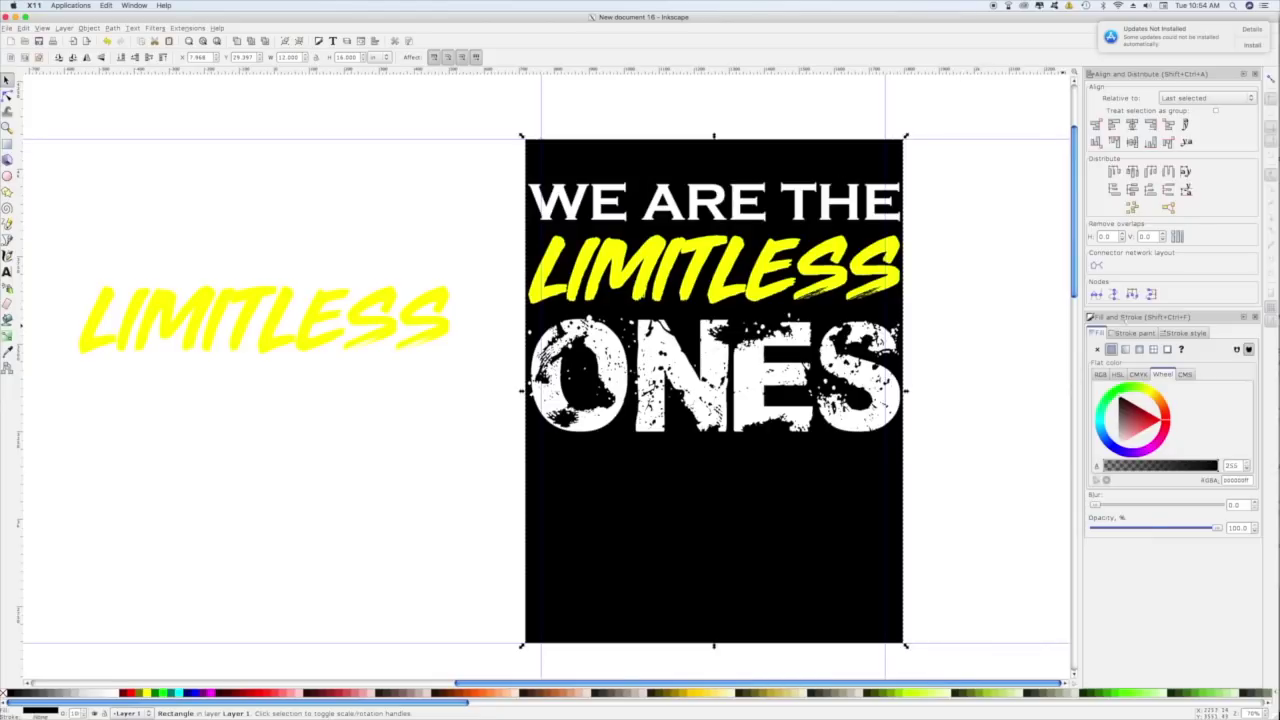
left_click(40, 711)
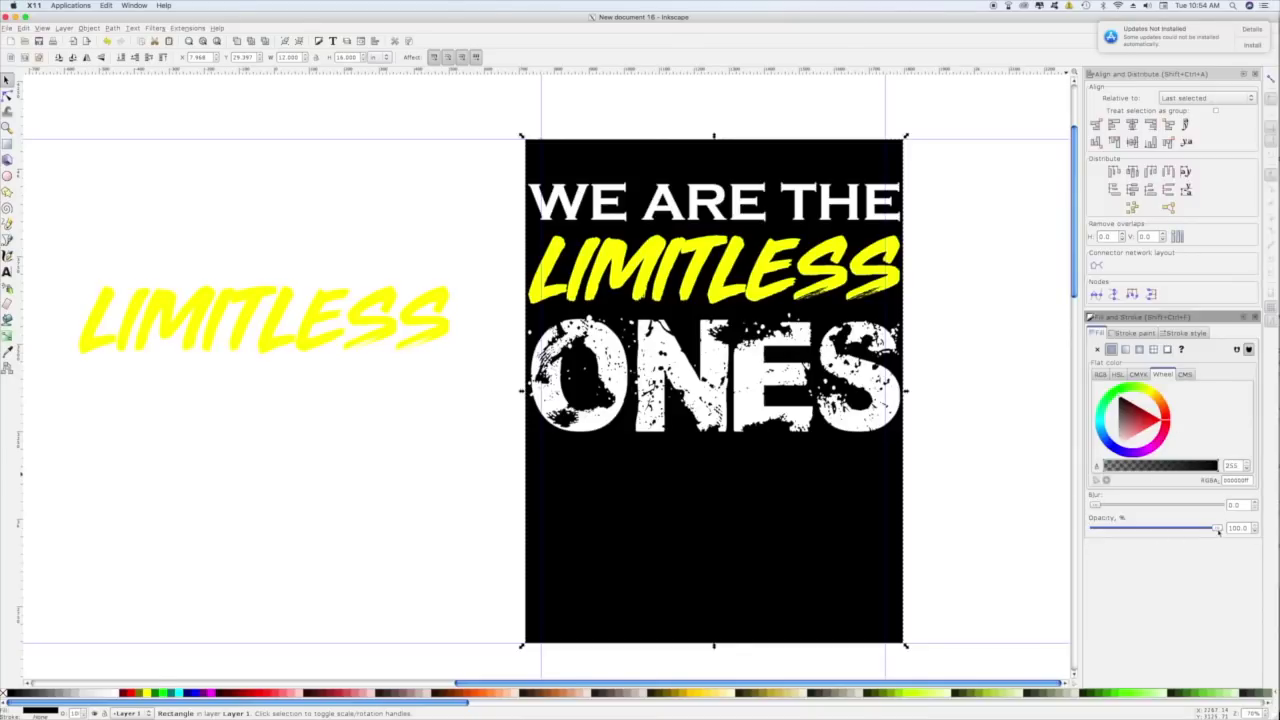
left_click_drag(1218, 531, 1065, 535)
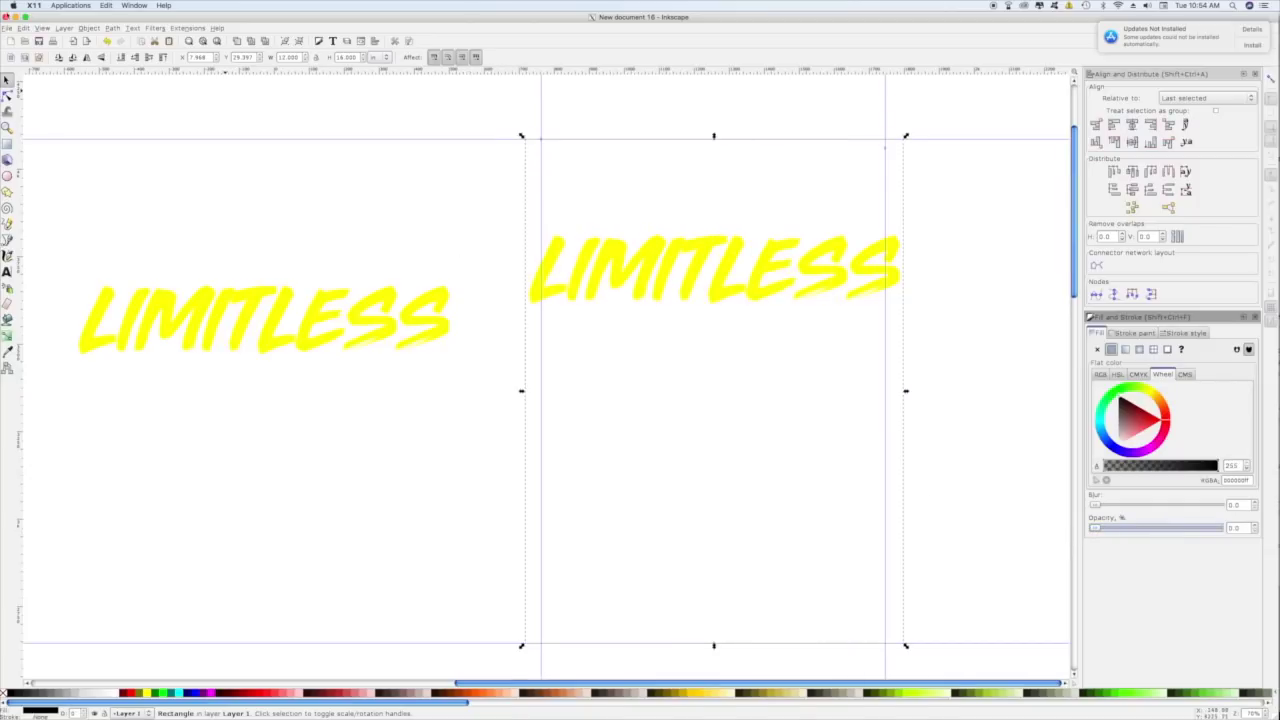
Open the bitmap export settings for the selected transparent rectangle and place the dialog over the canvas
left_click(6, 28)
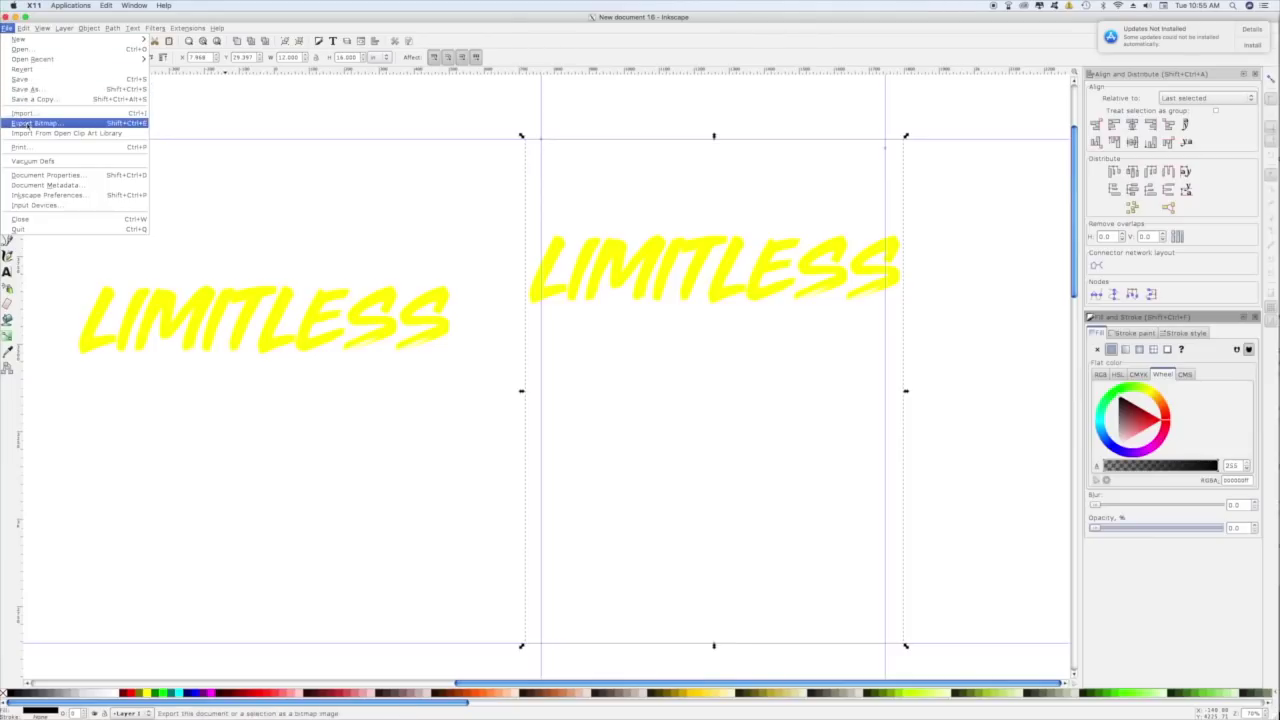
left_click(34, 123)
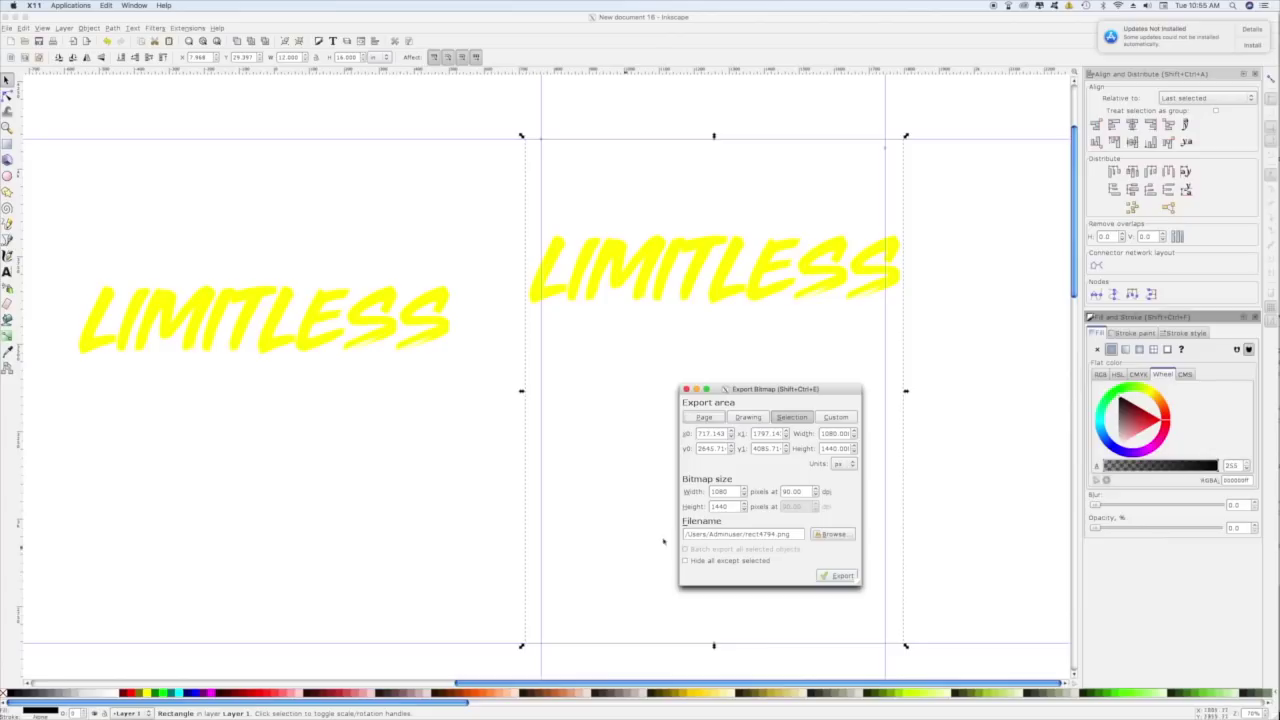
left_click_drag(800, 389, 768, 349)
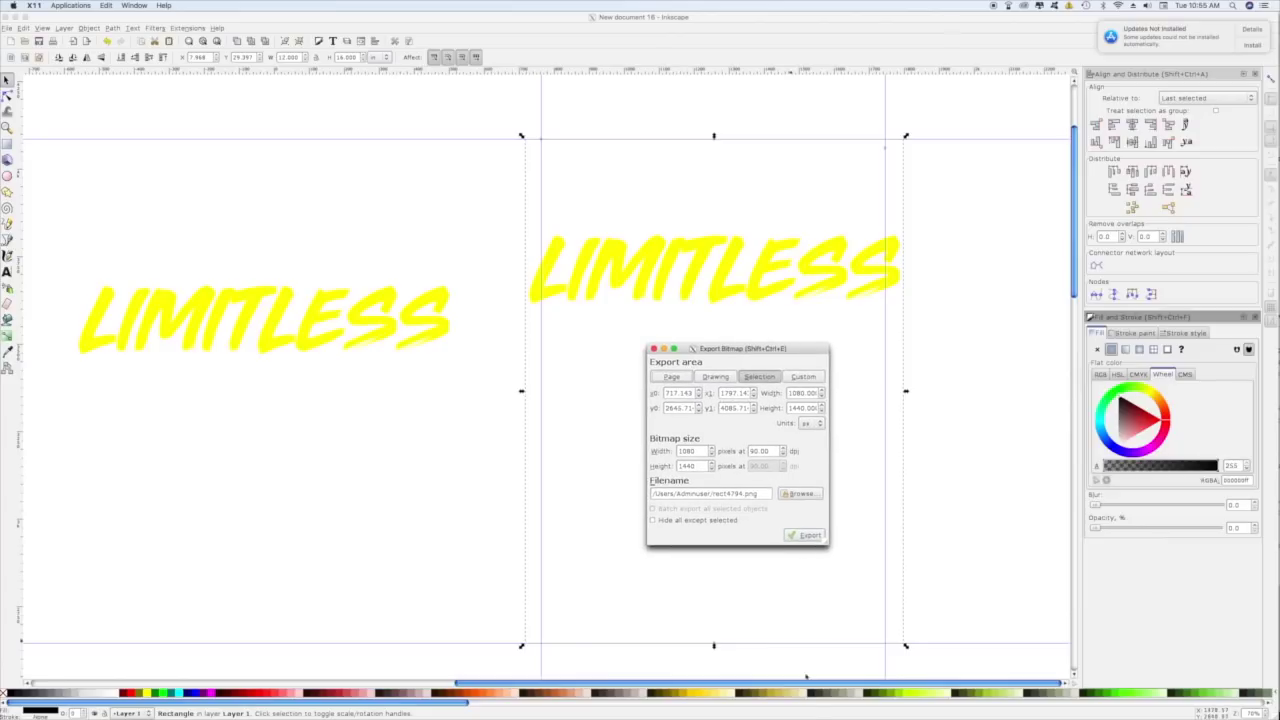
Recheck the print file guides in Chrome, return to Inkscape and select the lettering group over the transparent rectangle
mouse_move(823, 700)
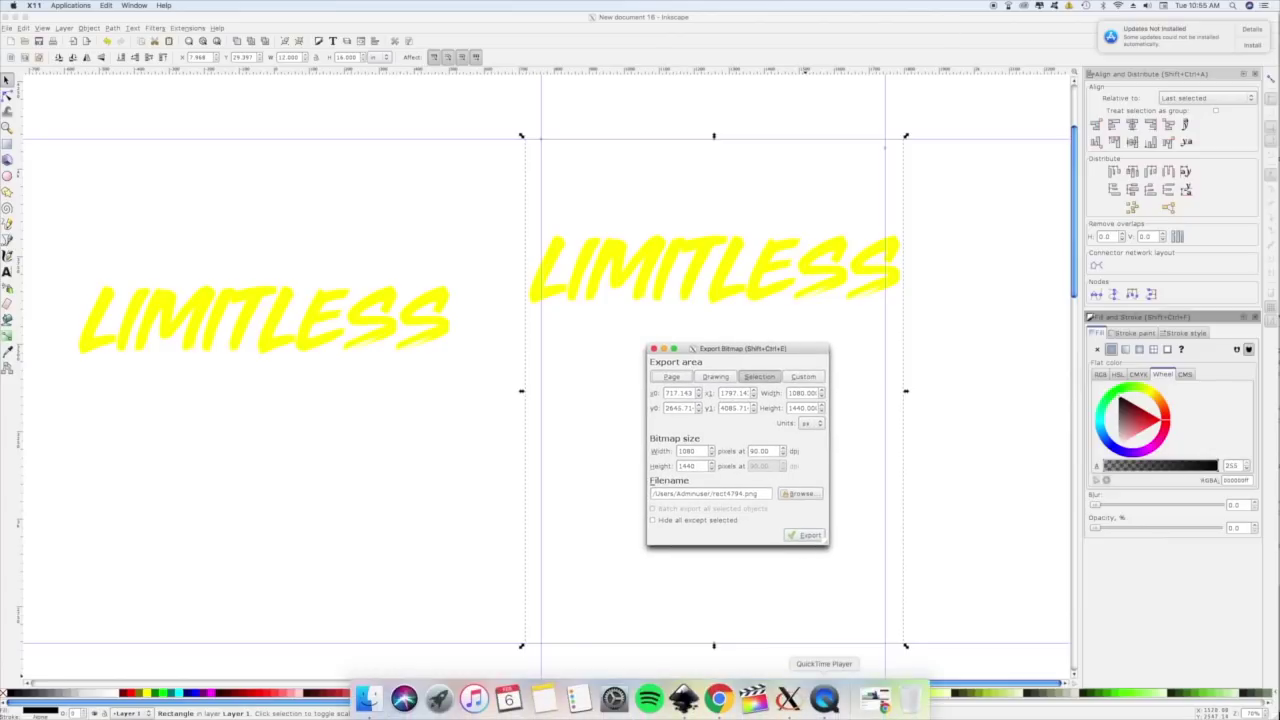
left_click(719, 700)
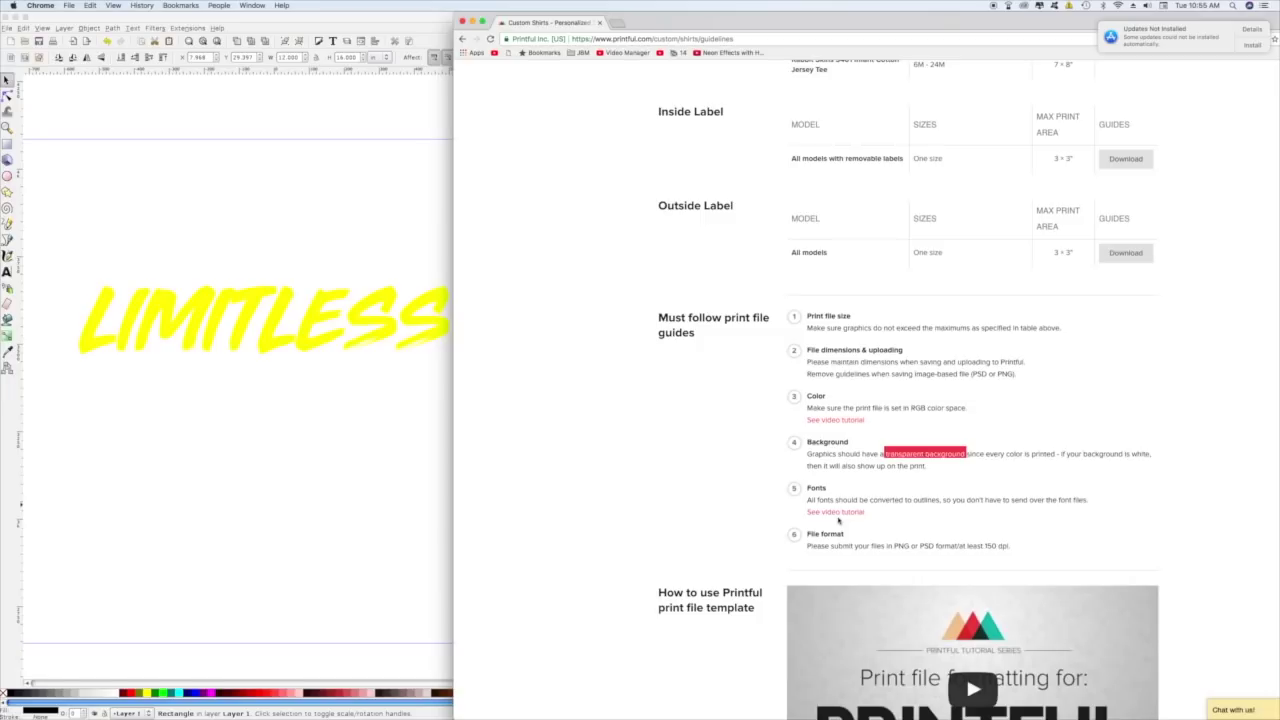
left_click_drag(765, 22, 1169, 22)
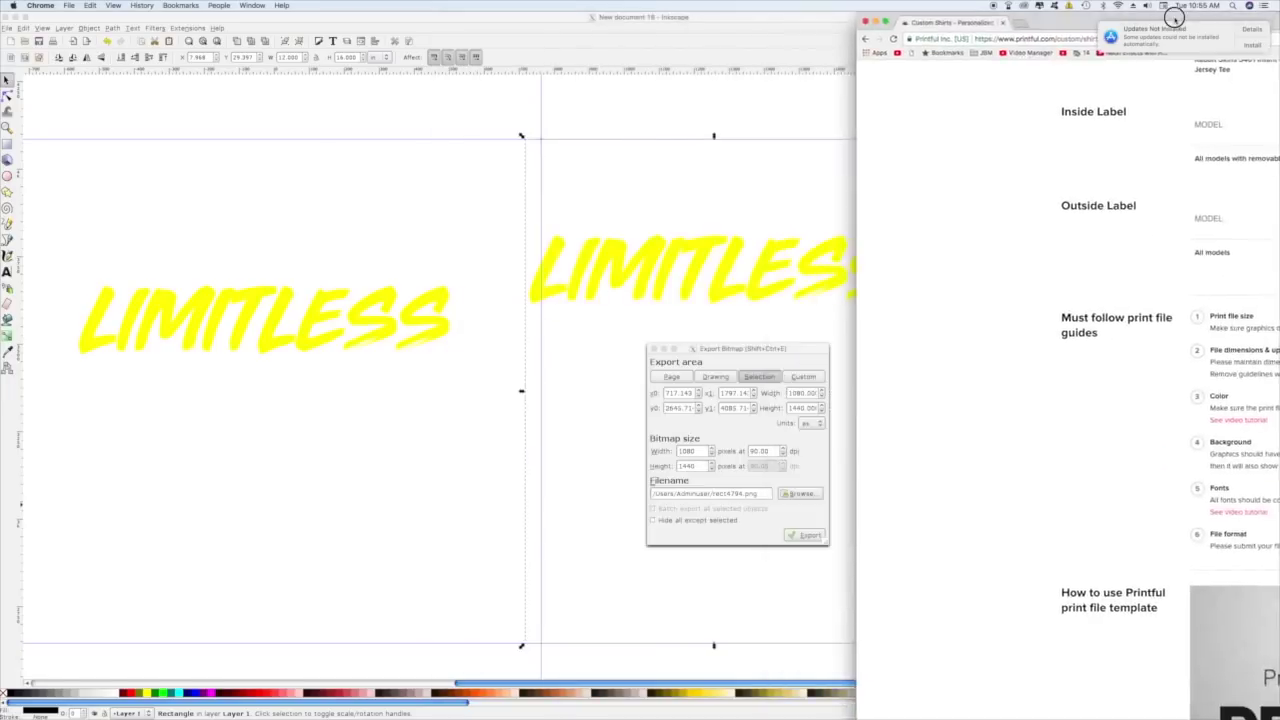
left_click(736, 283)
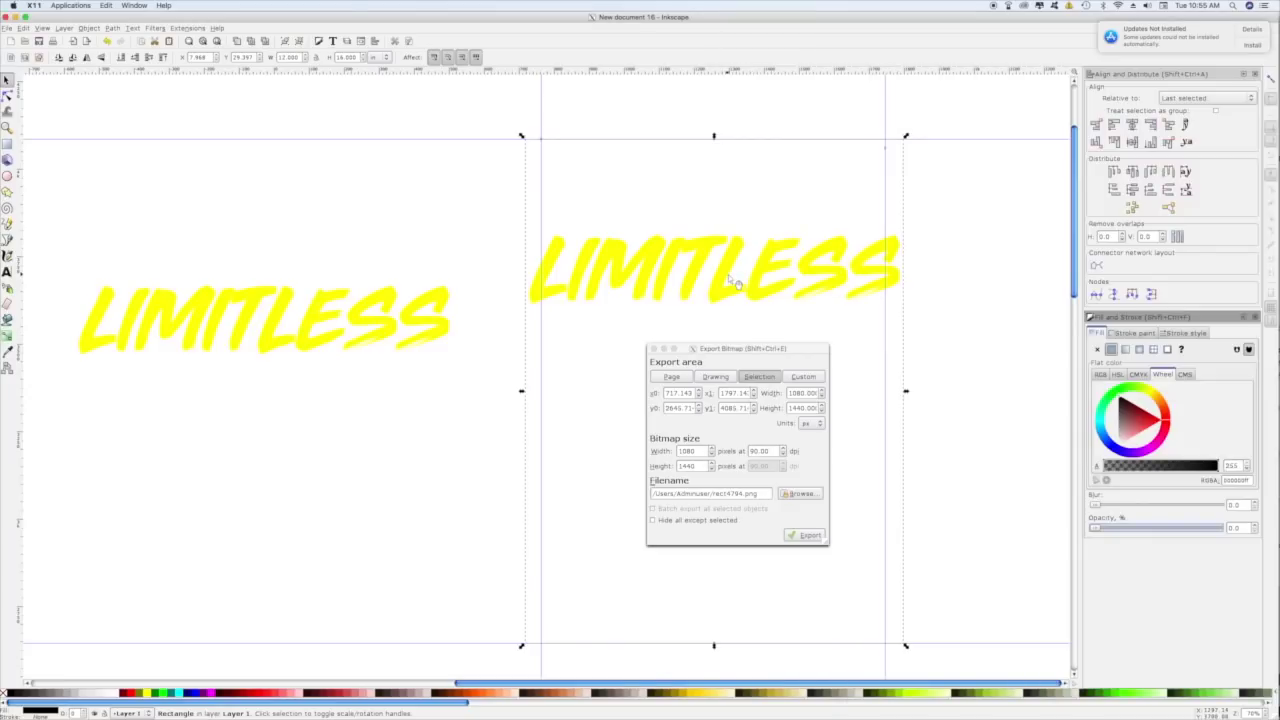
left_click(736, 283)
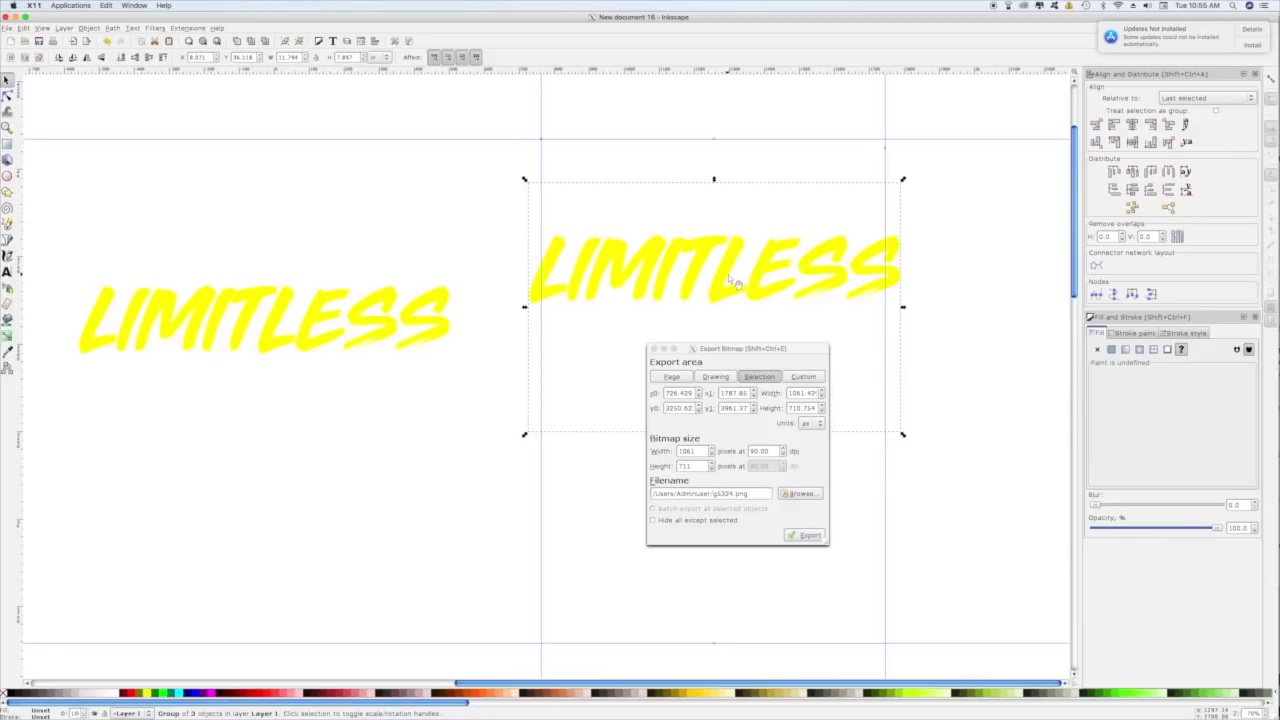
Switch to the Printful guidelines in Chrome and highlight the font outline, PNG or PSD file format, and 150 dpi requirements
key("super+Tab")
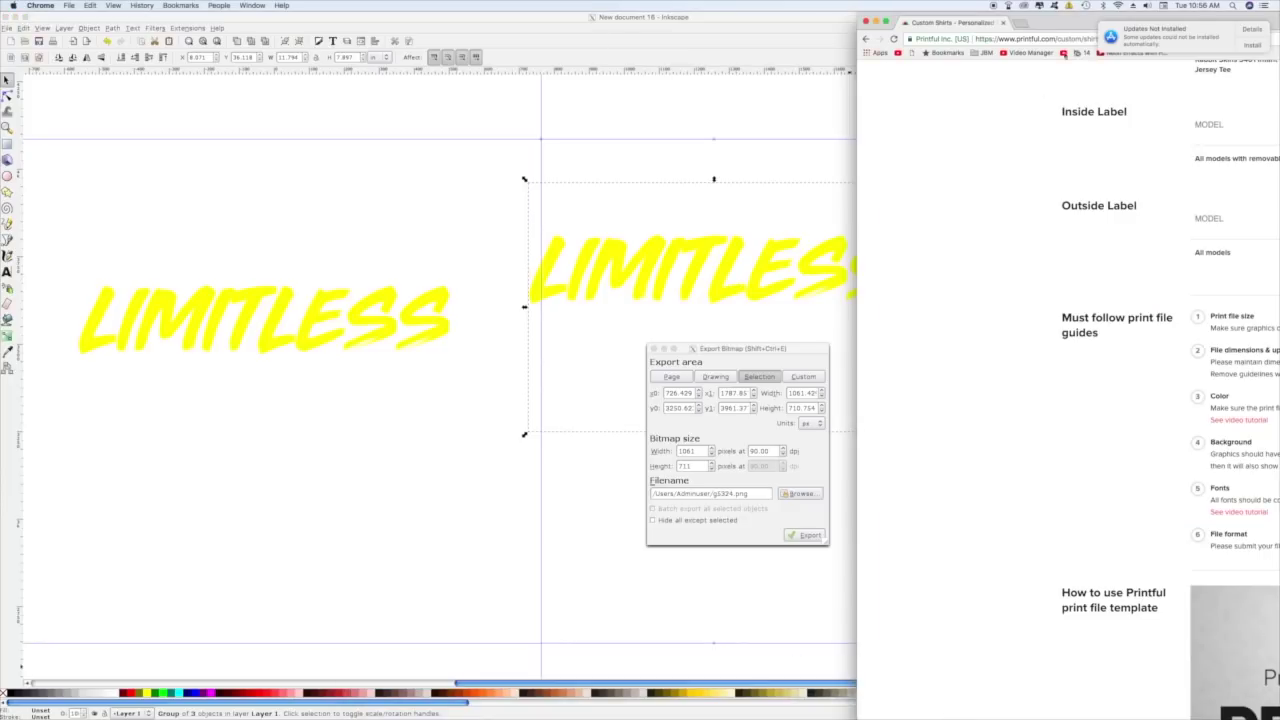
left_click_drag(1070, 22, 720, 22)
scroll(913, 435, "down", 1)
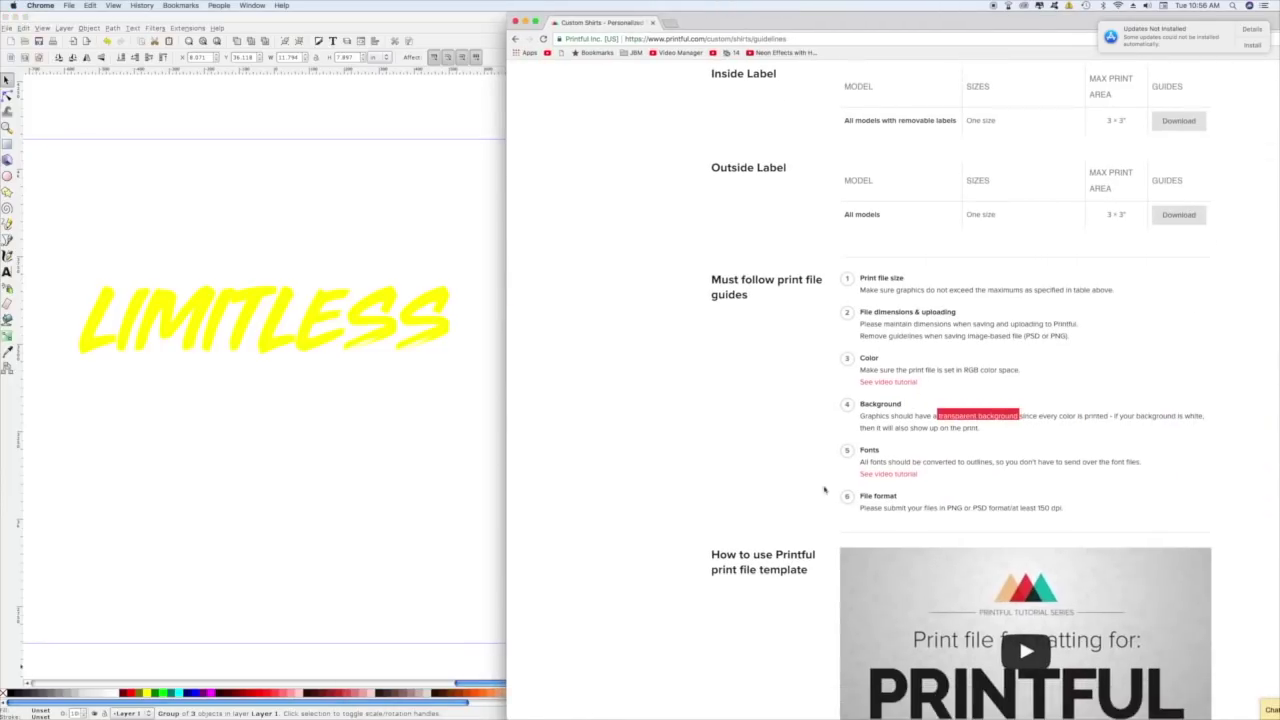
left_click_drag(918, 478, 995, 464)
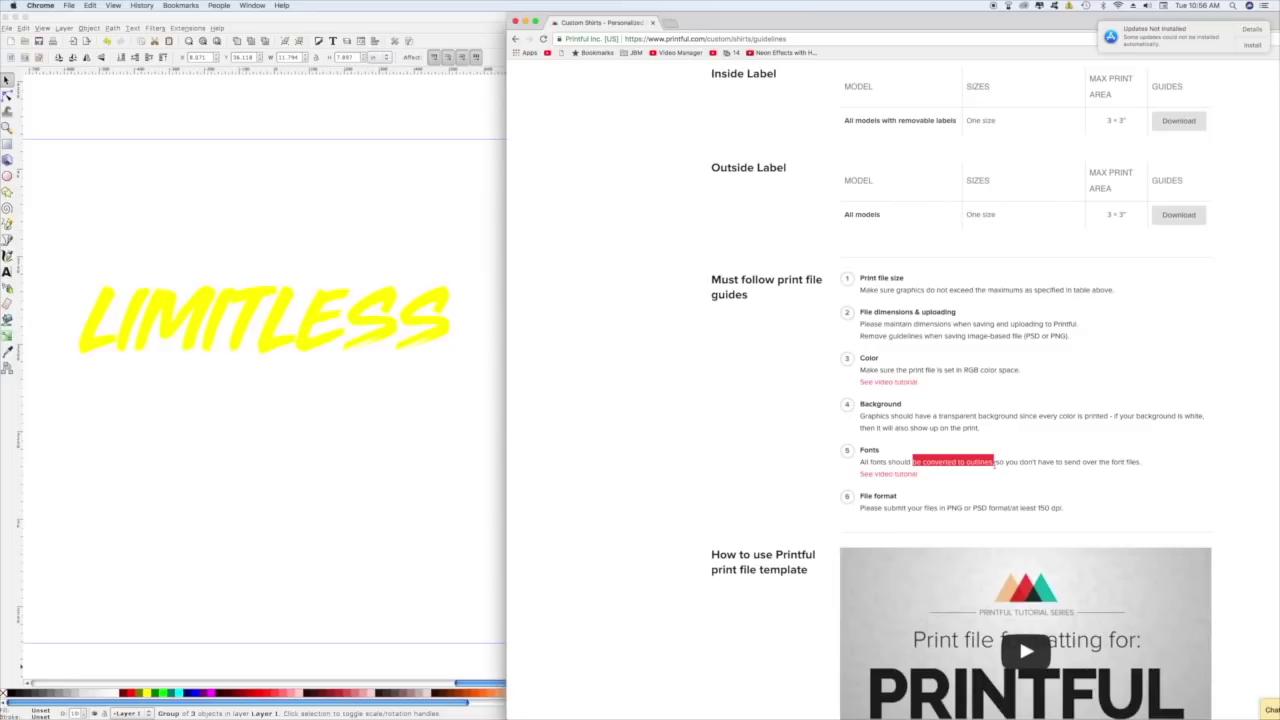
left_click_drag(862, 508, 1037, 508)
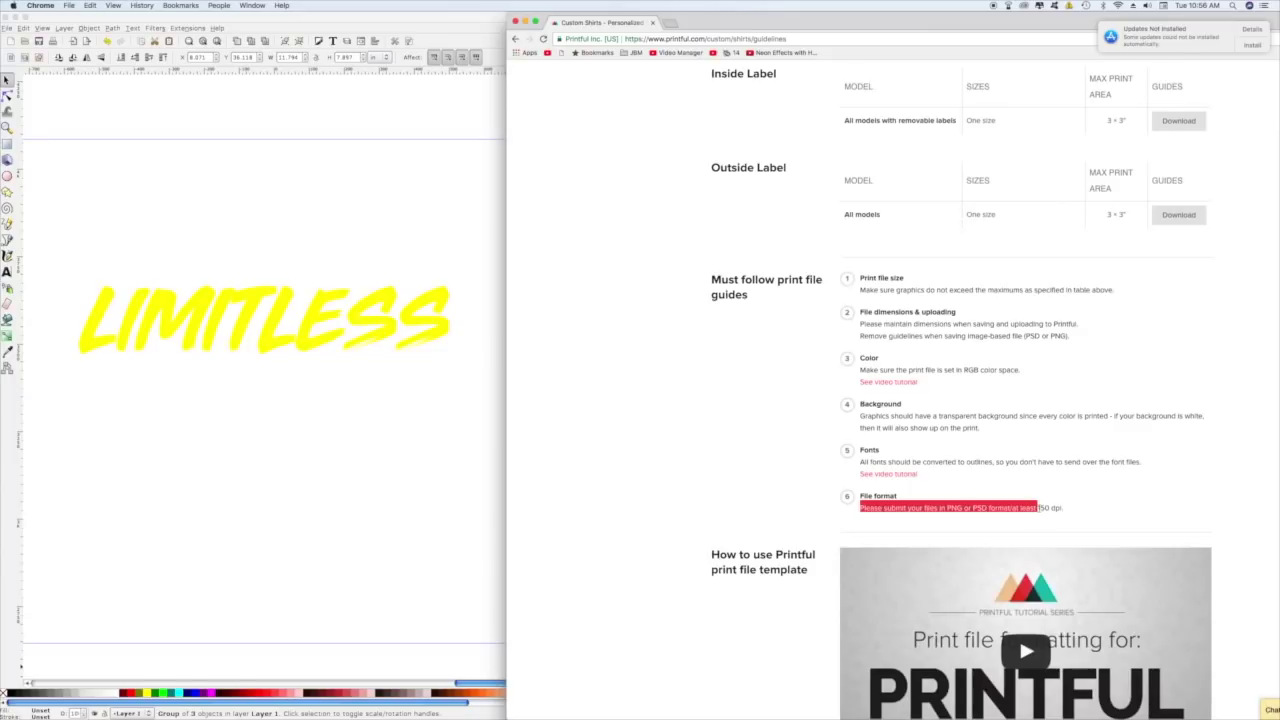
left_click_drag(1040, 508, 1063, 508)
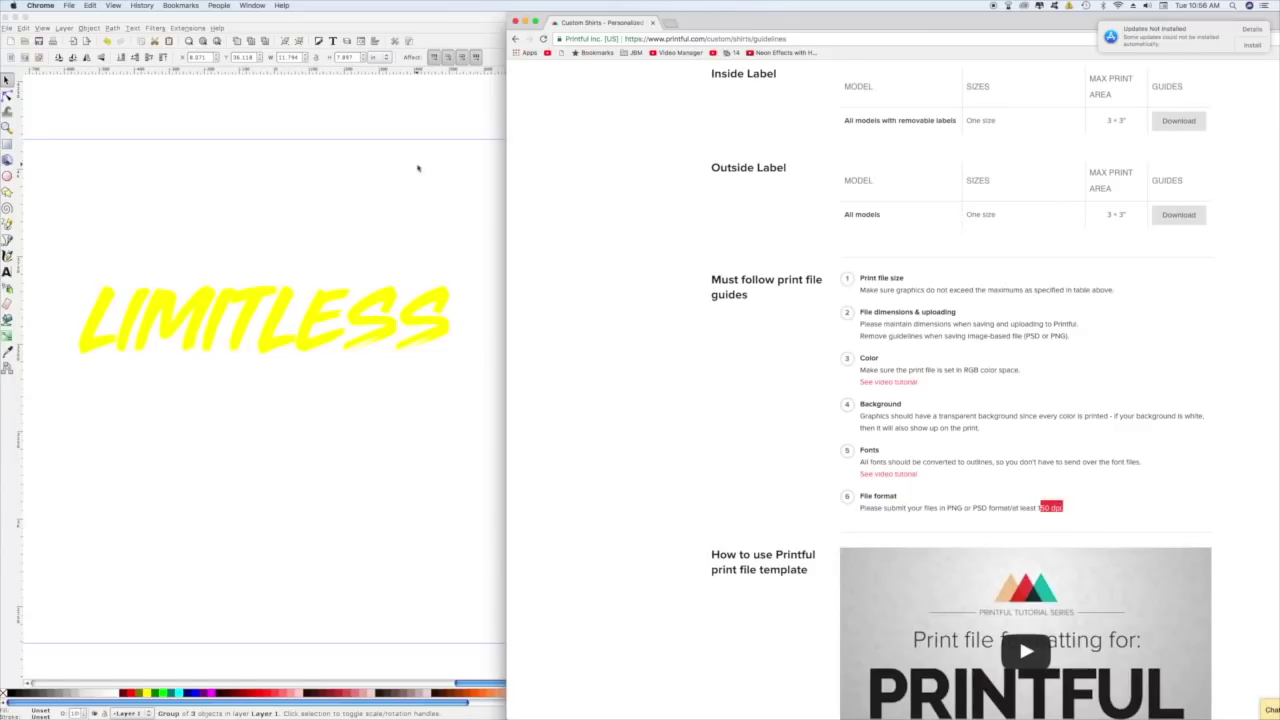
Return to Inkscape, close the bitmap export dialog and restore the background rectangle's opacity to 100%
left_click(525, 21)
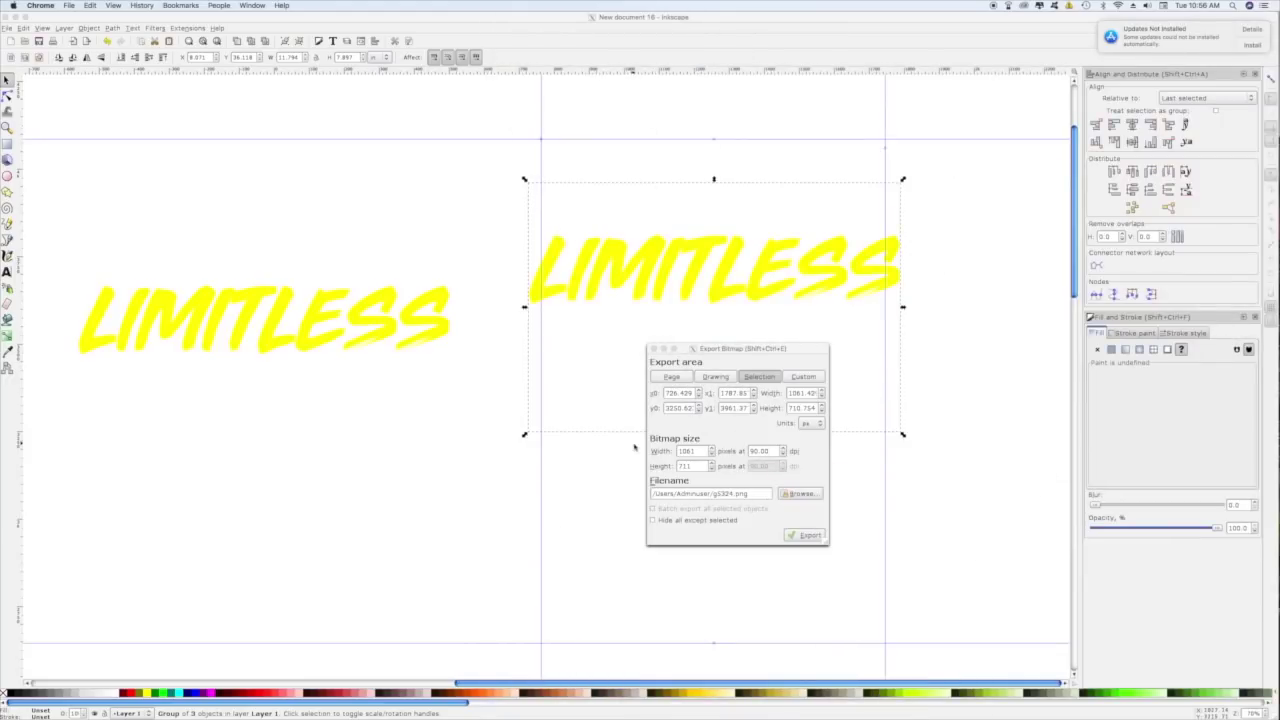
left_click(660, 357)
left_click(663, 542)
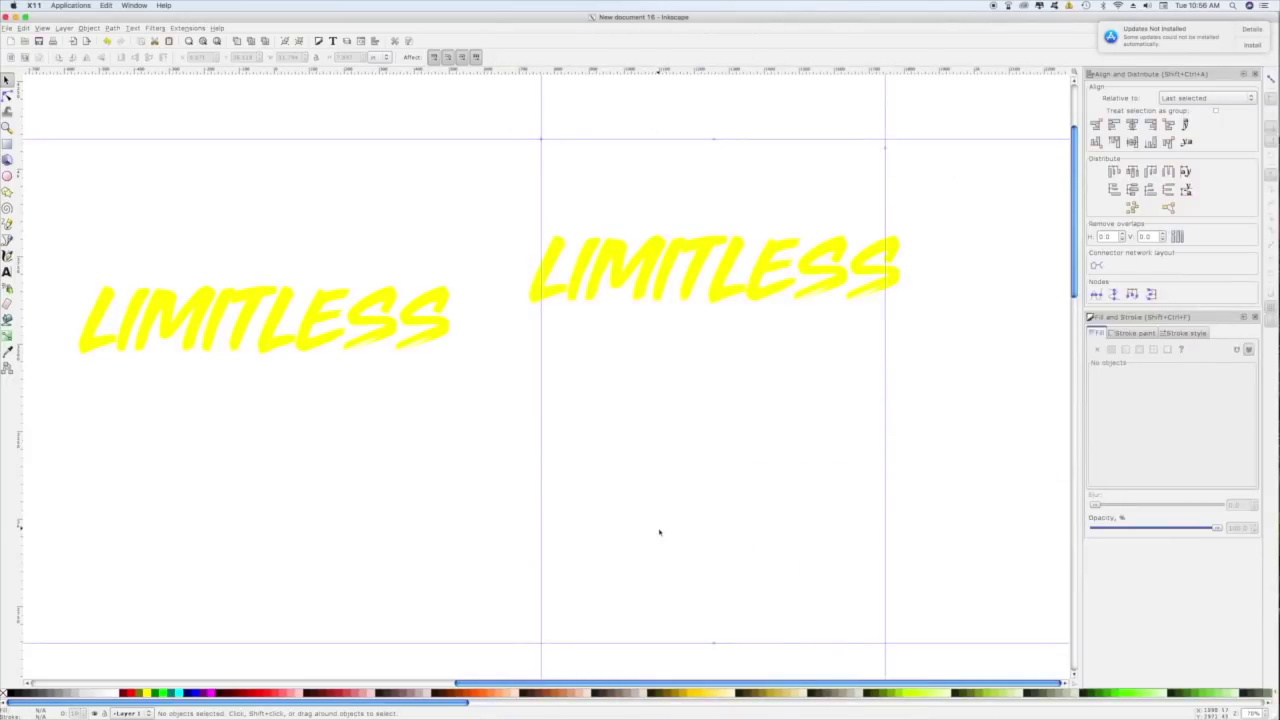
left_click(680, 543)
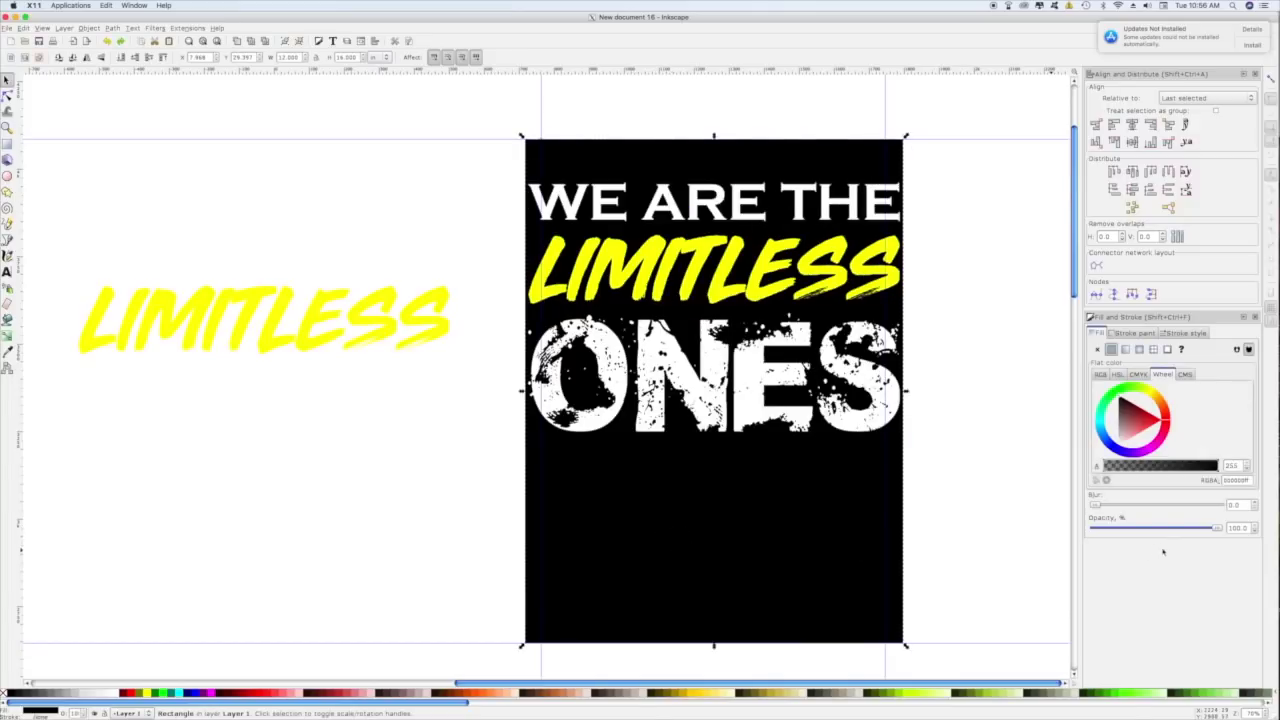
Set the background rectangle's opacity to 0% and open its bitmap export settings beside the lettering
left_click_drag(1217, 528, 1054, 500)
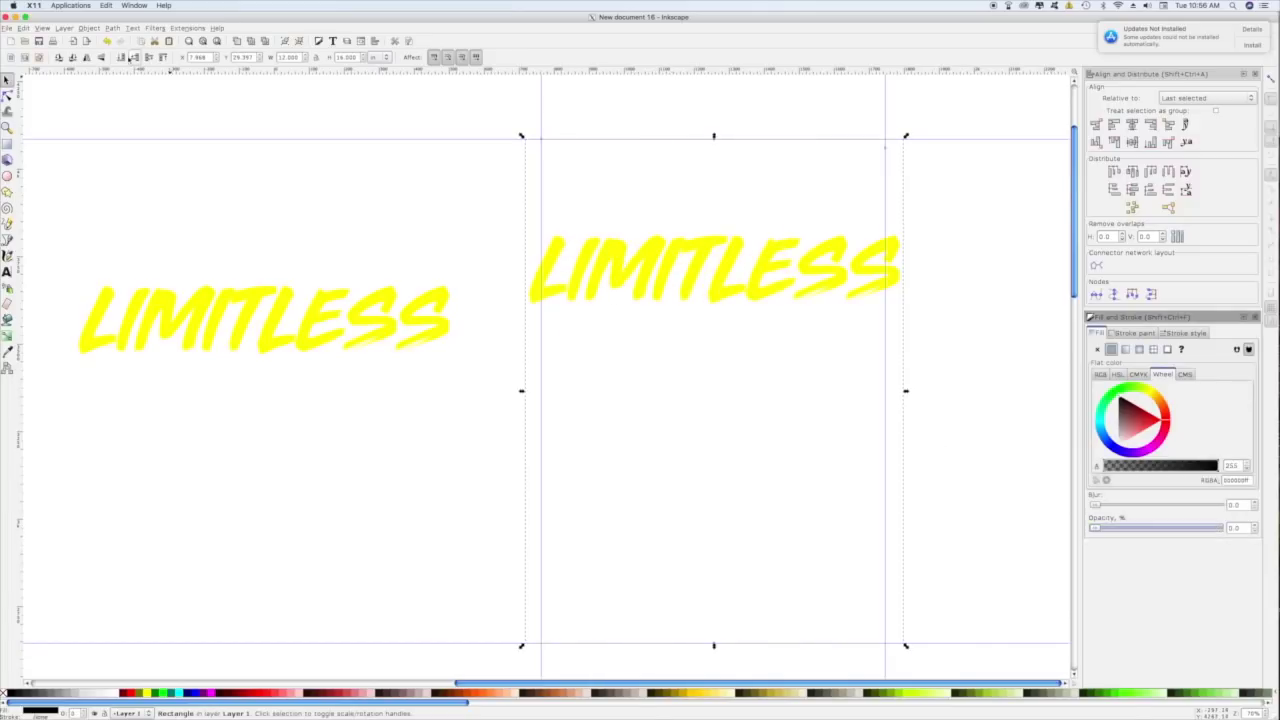
left_click(7, 27)
left_click(51, 125)
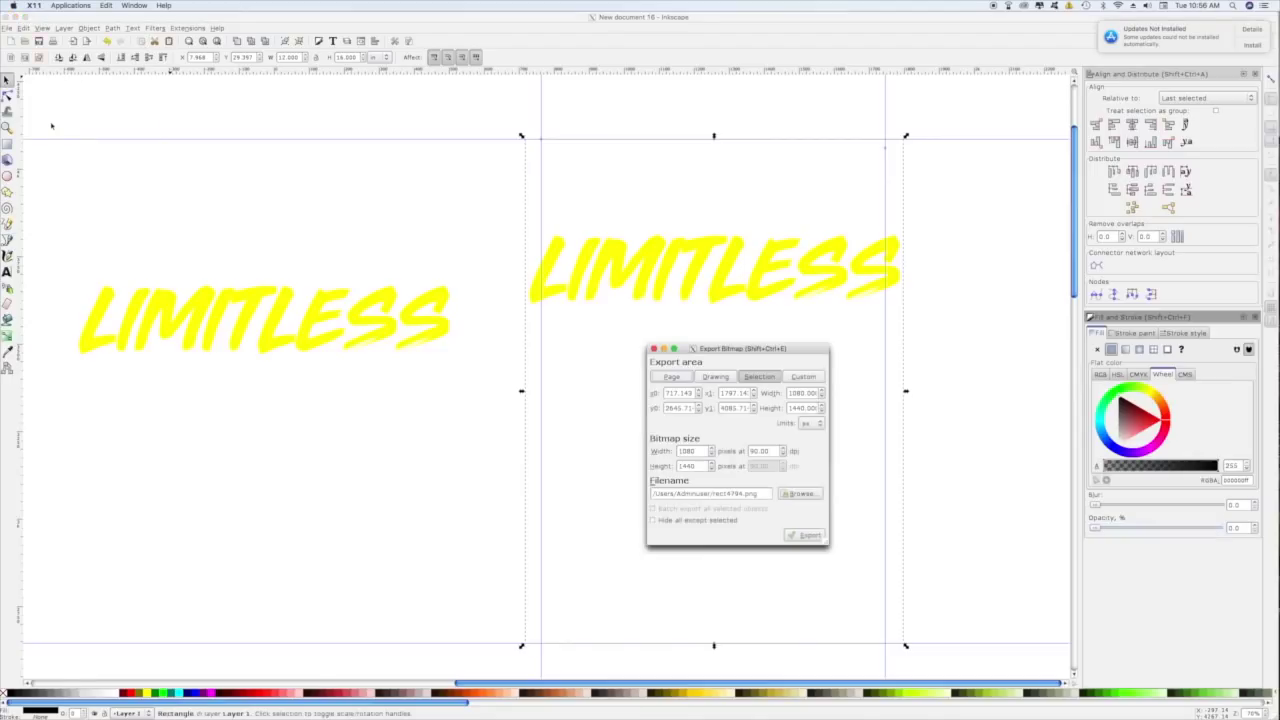
left_click_drag(712, 349, 872, 327)
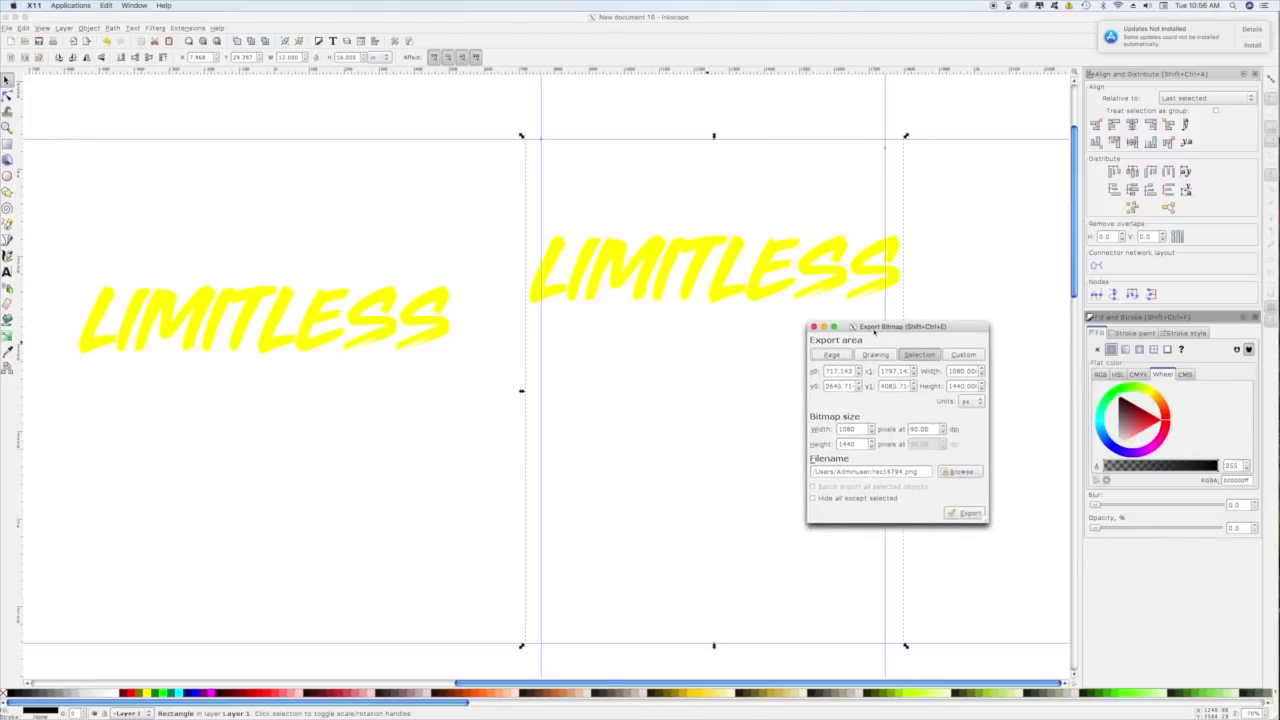
Set the bitmap export resolution to 300 dpi
double_click(918, 428)
type("150")
key("BackSpace")
key("BackSpace")
key("BackSpace")
type("300")
Export the selected area as "printful t shirt example.png" to the Desktop
left_click(966, 473)
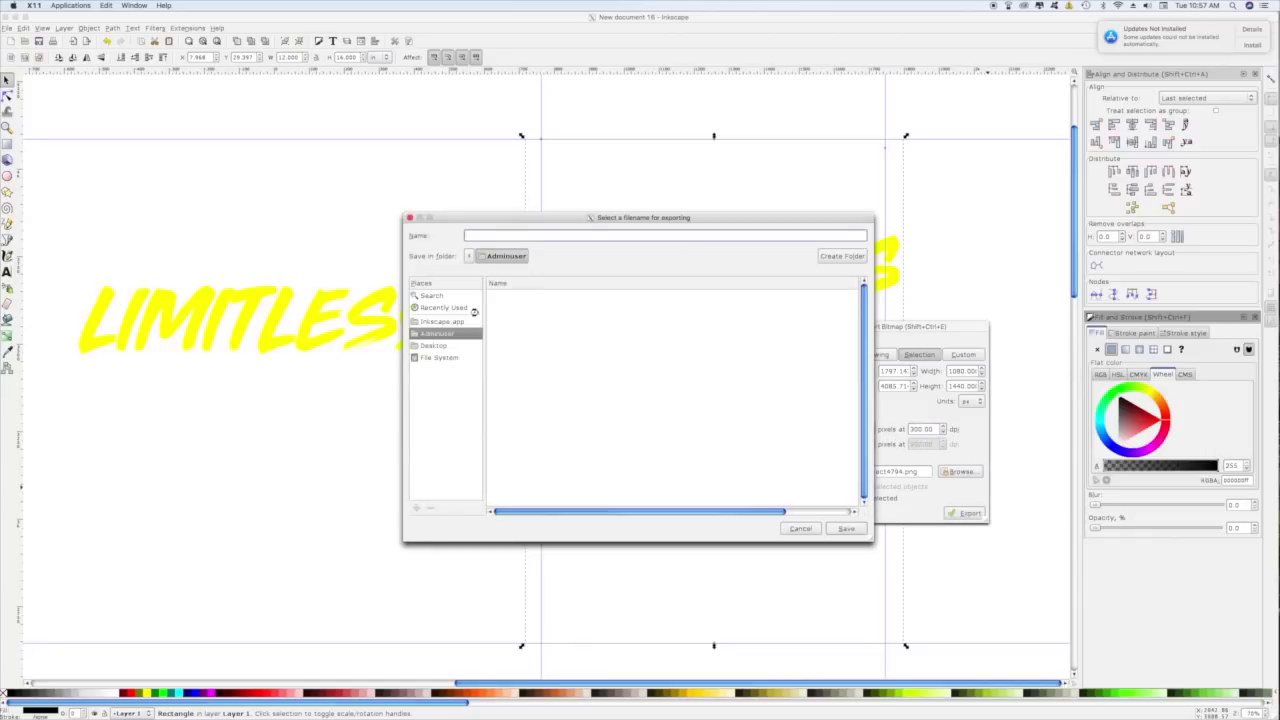
left_click(433, 345)
left_click(560, 400)
left_click(846, 528)
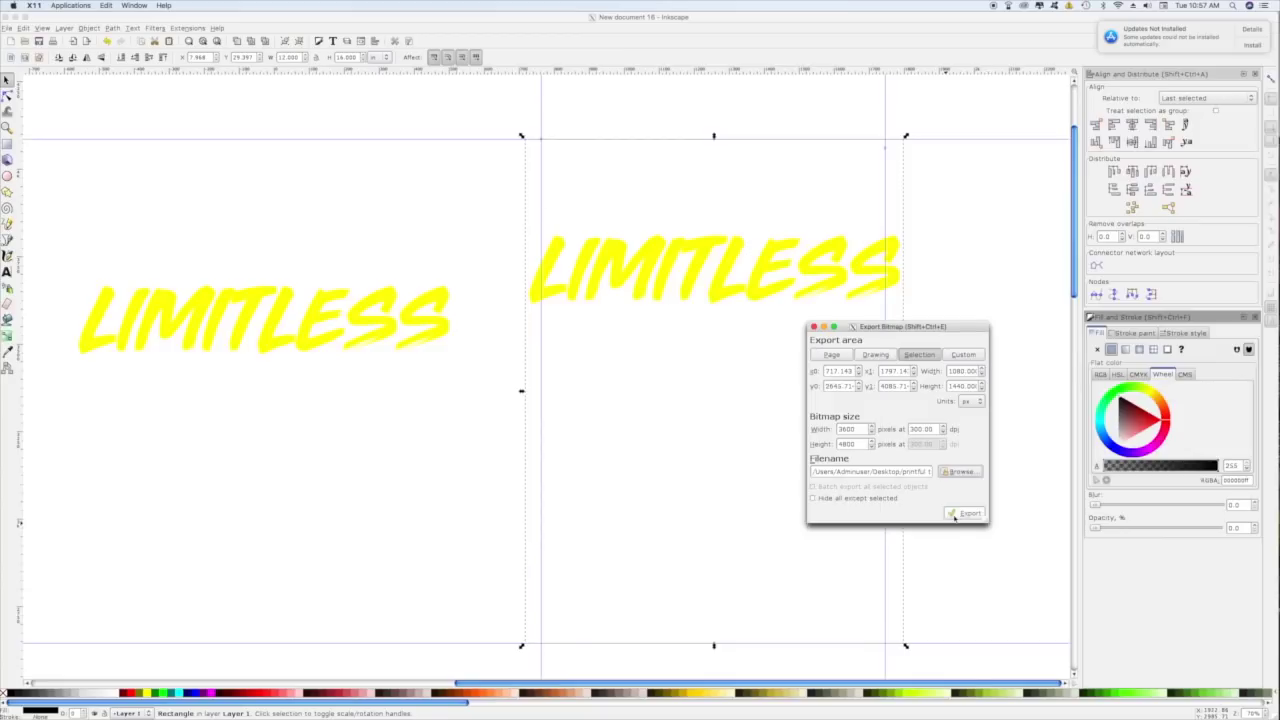
left_click(956, 515)
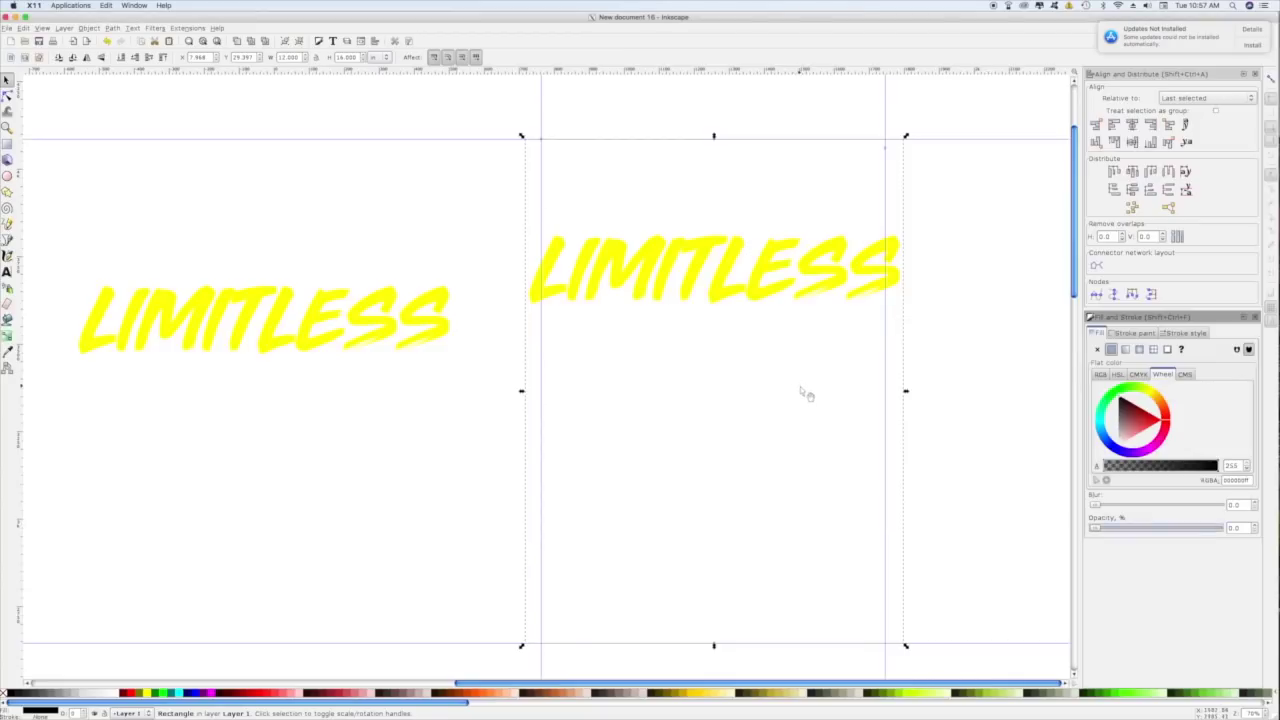
Switch to Chrome, go to the Stores page of the Printful account and open the manual-orders store
mouse_move(892, 700)
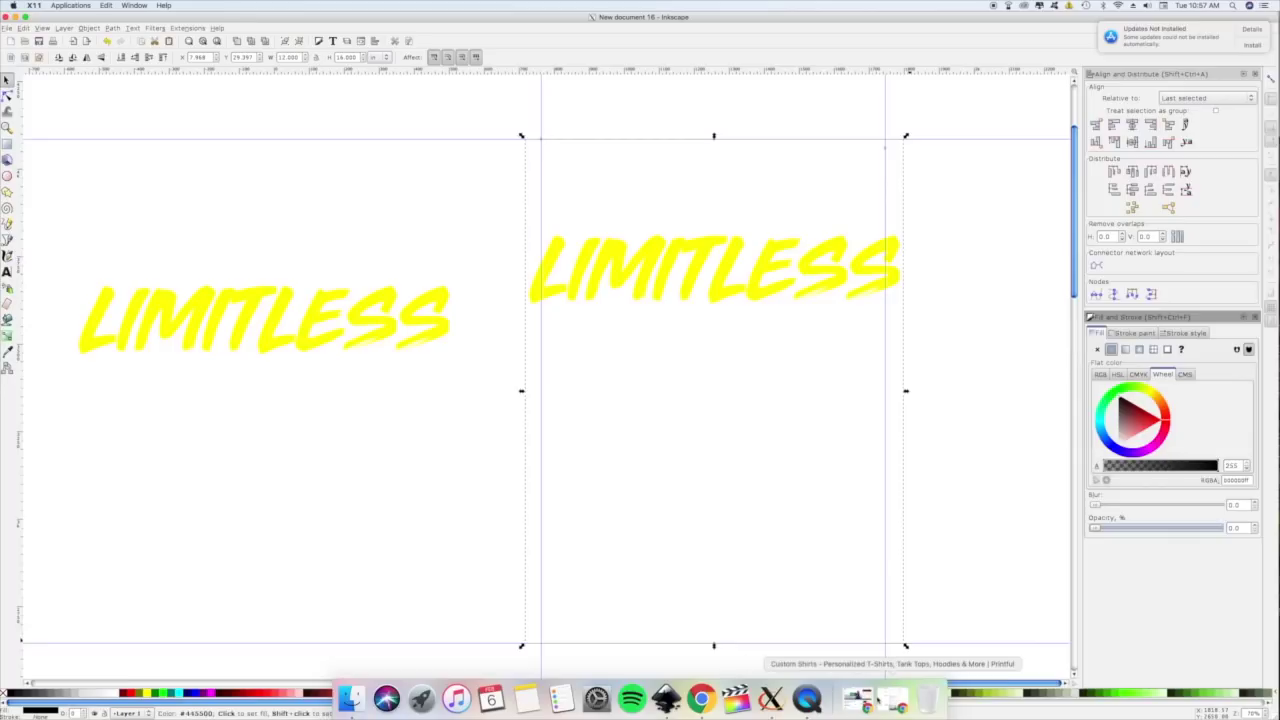
left_click(893, 704)
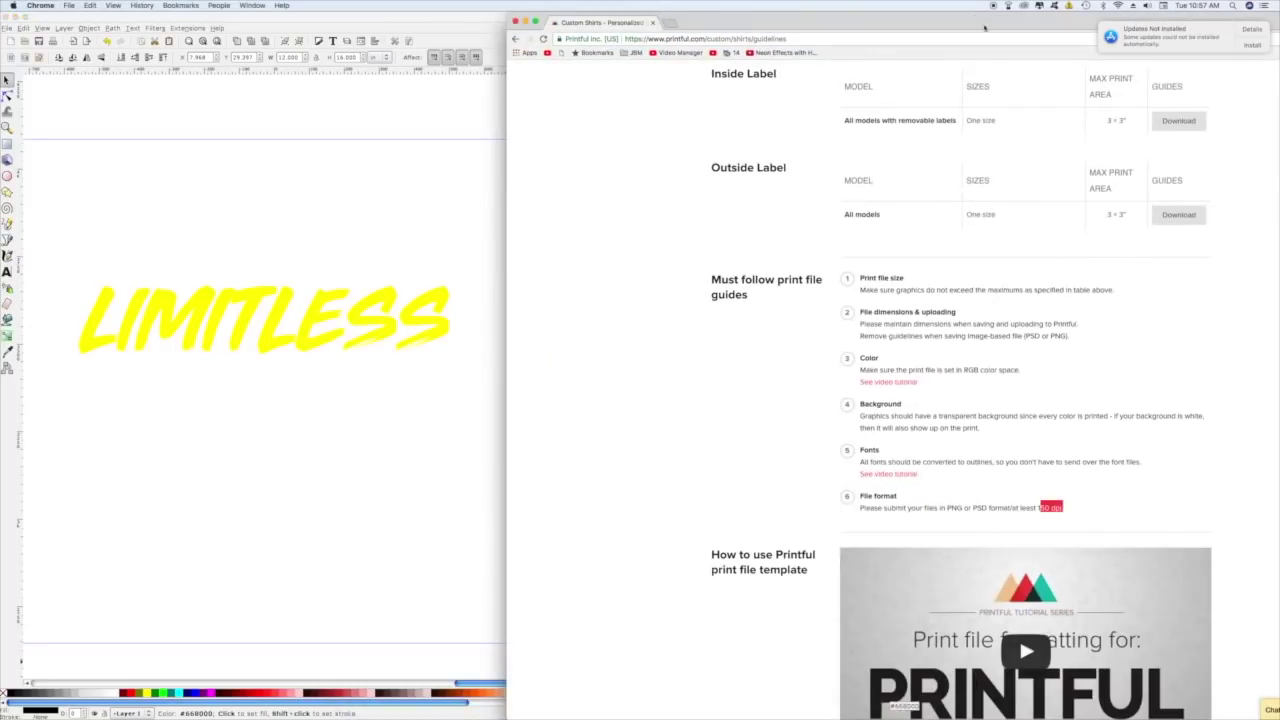
scroll(818, 318, "up", 15)
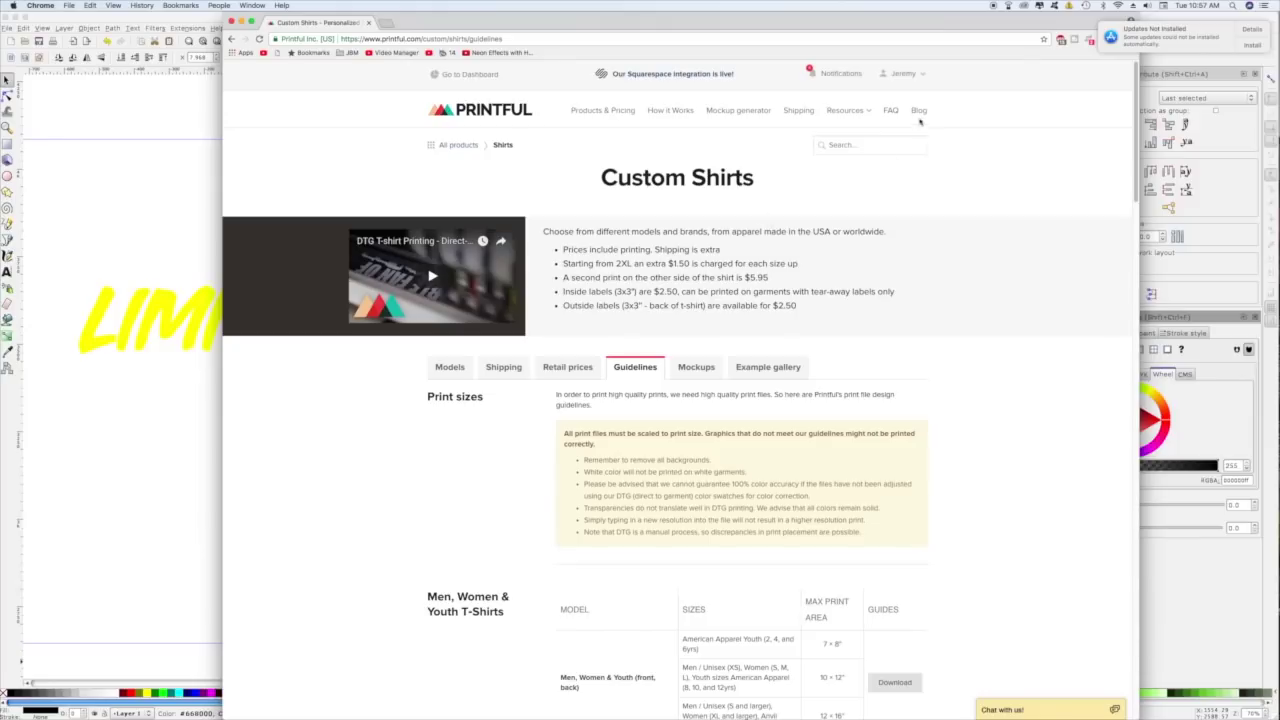
triple_click(936, 73)
triple_click(900, 73)
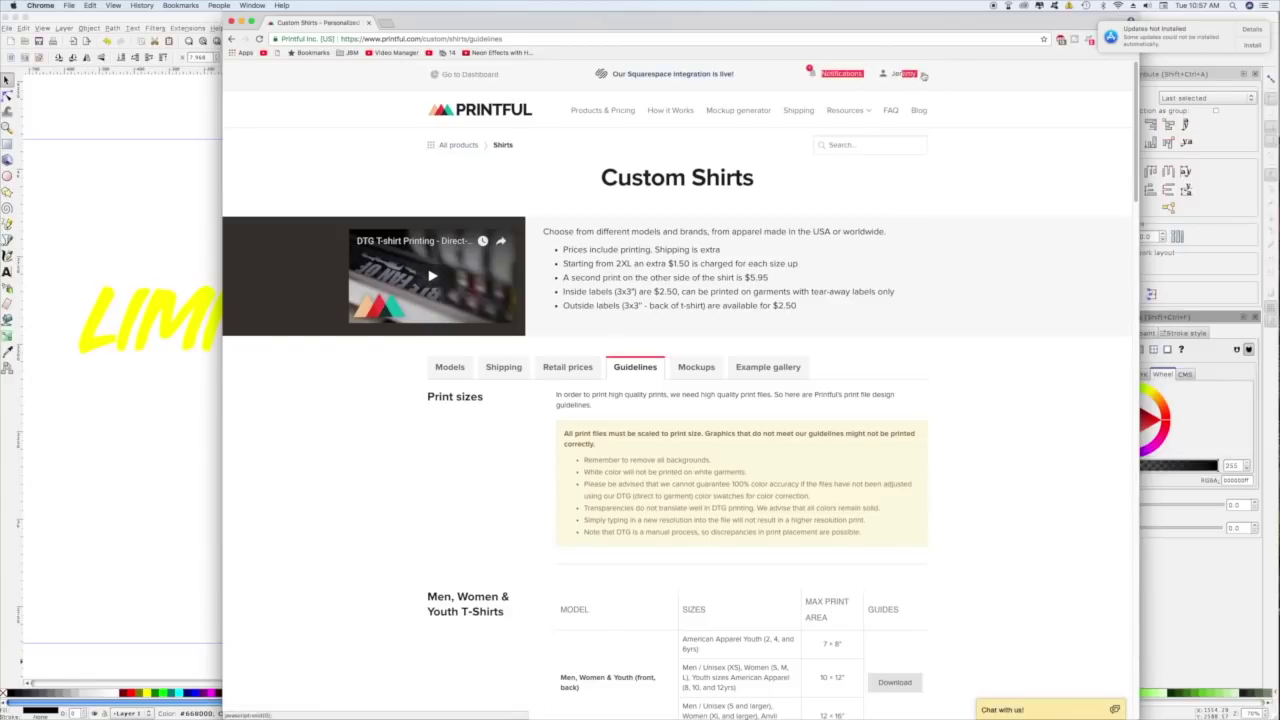
left_click(922, 77)
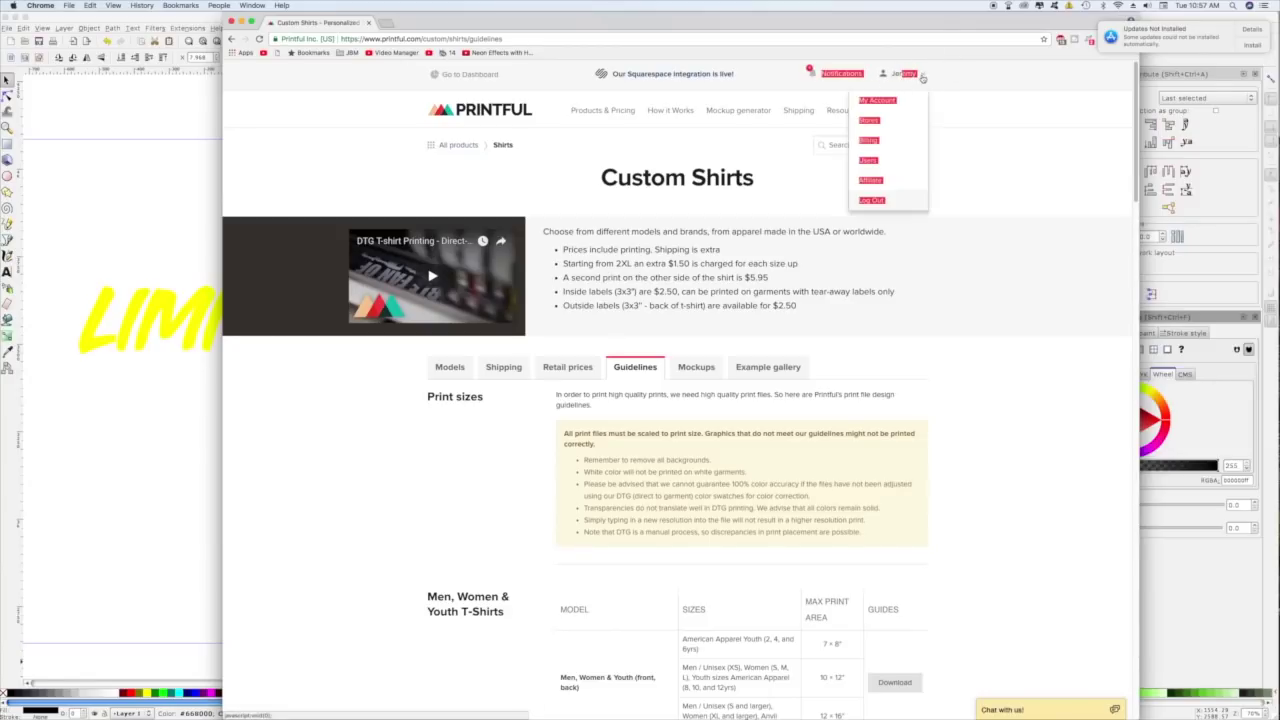
left_click(878, 122)
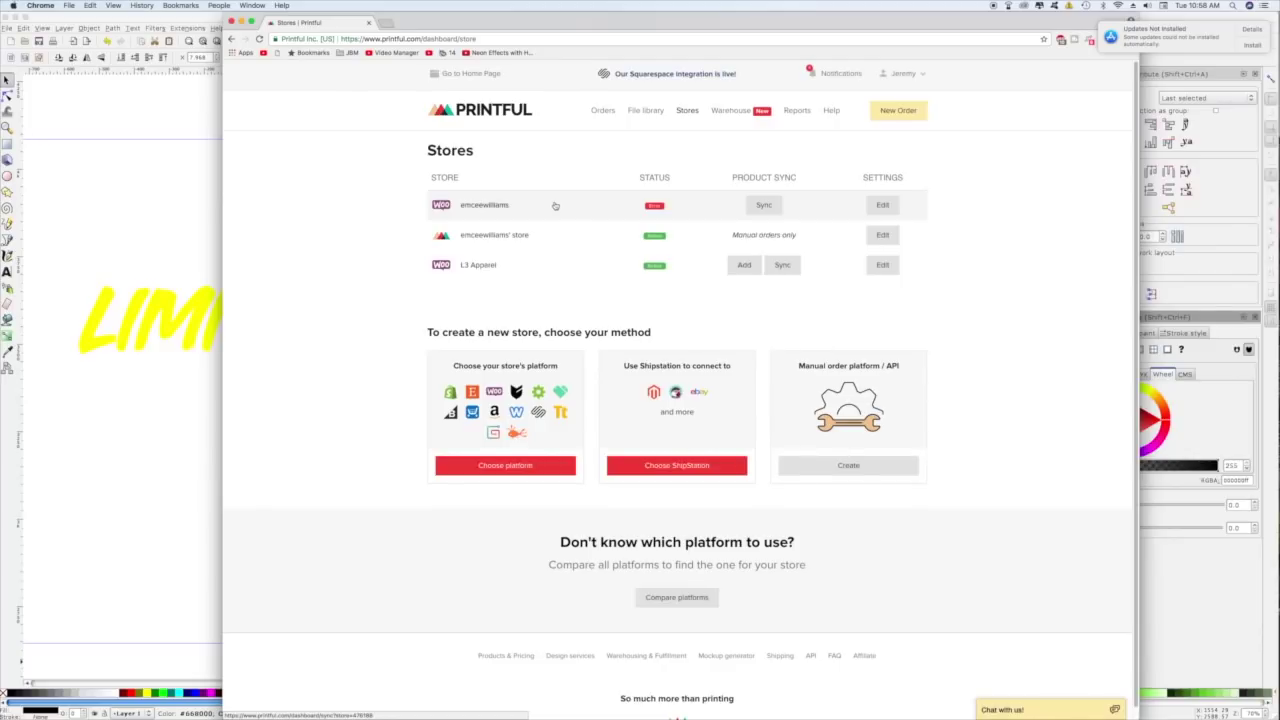
left_click(514, 235)
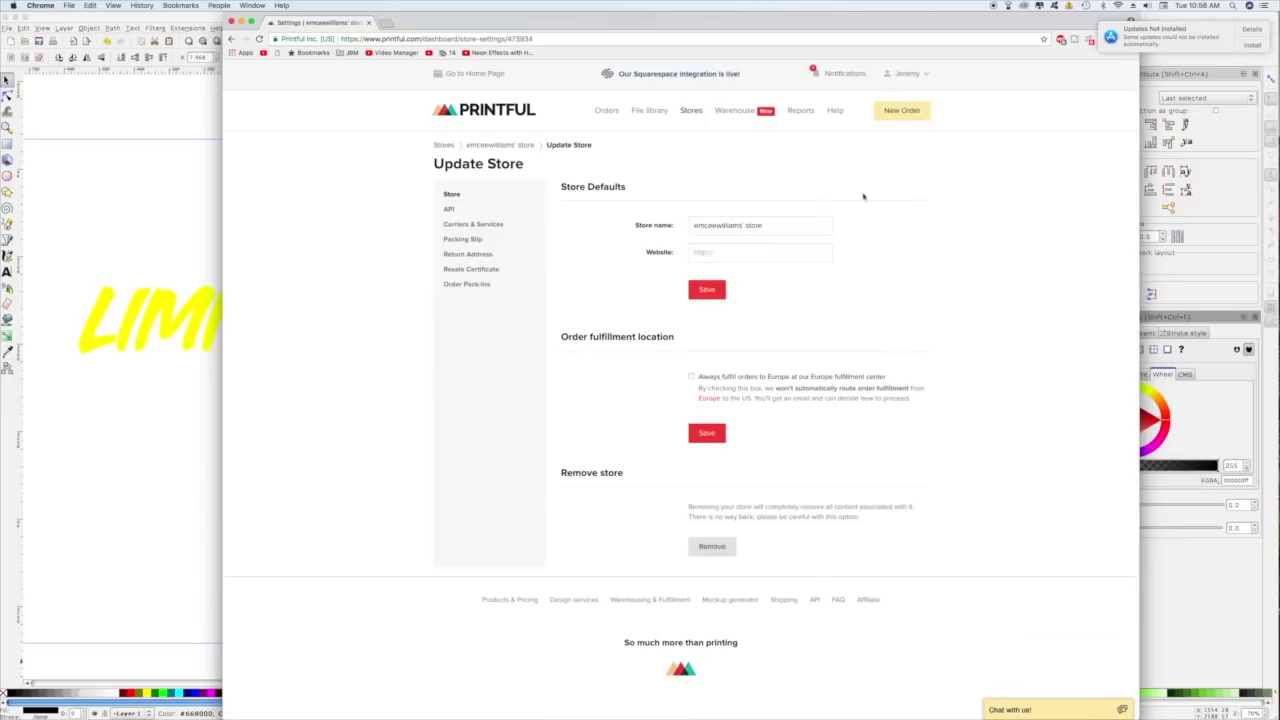
Start a new sample order for the Printful manual-orders store and open the product category chooser
left_click(912, 112)
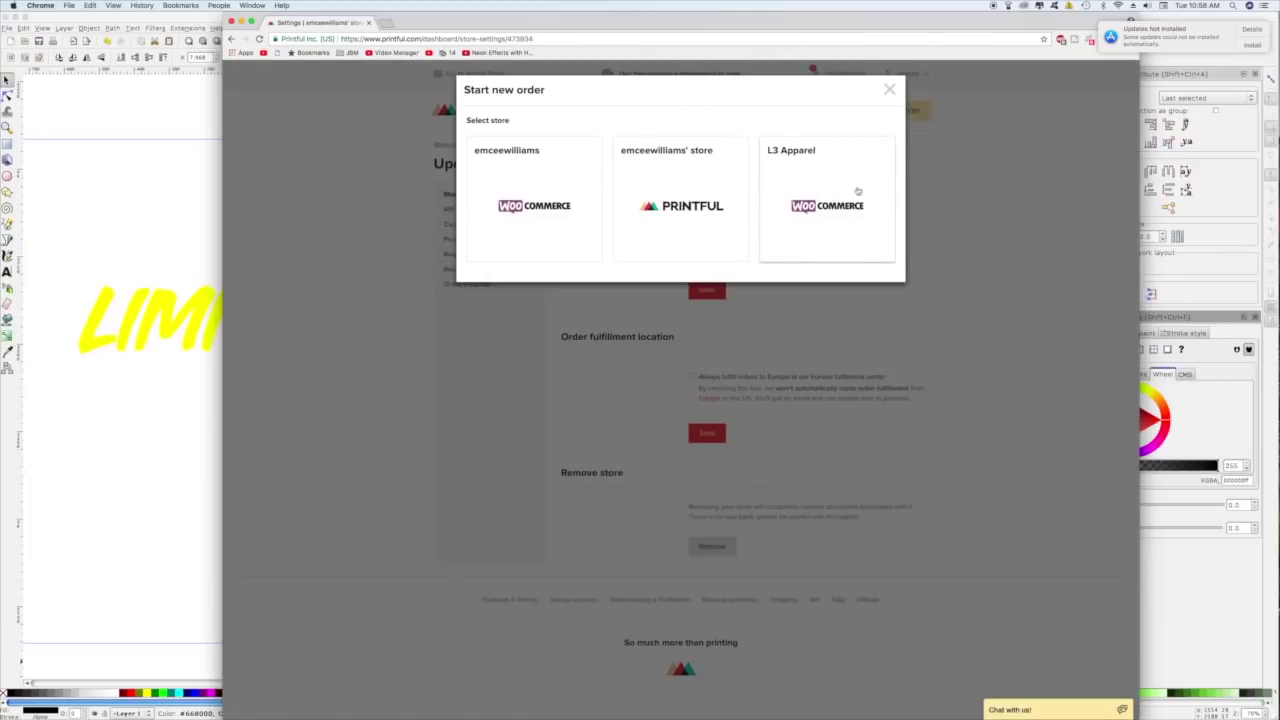
left_click(672, 195)
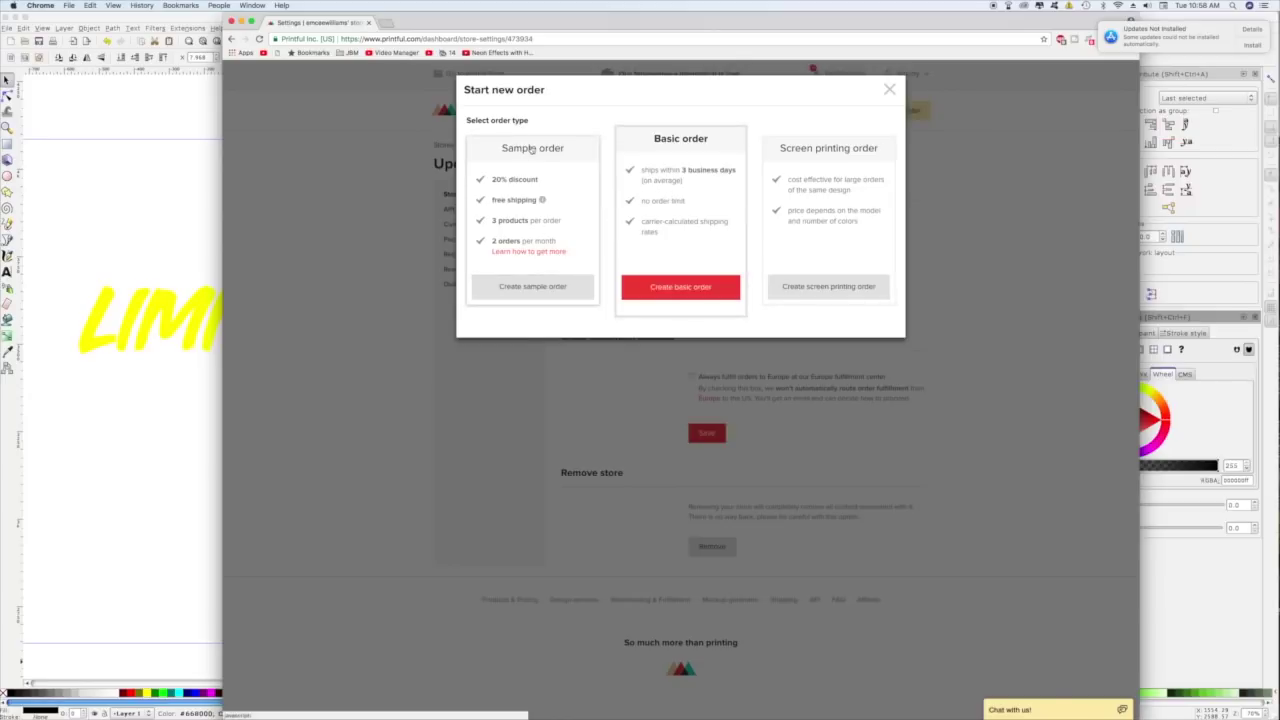
left_click(524, 295)
left_click(659, 225)
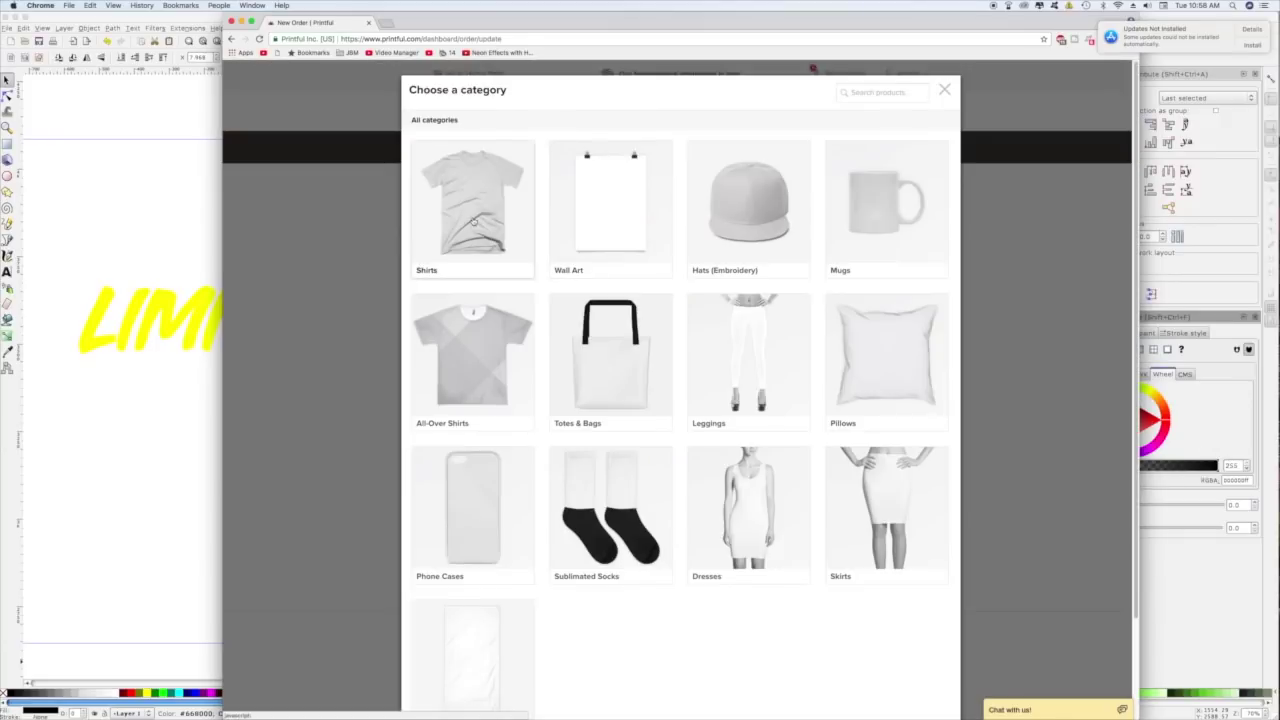
Choose the Bella + Canvas 3001 Unisex Short Sleeve Jersey T-Shirt from the Unisex / Men T-shirts category
left_click(474, 222)
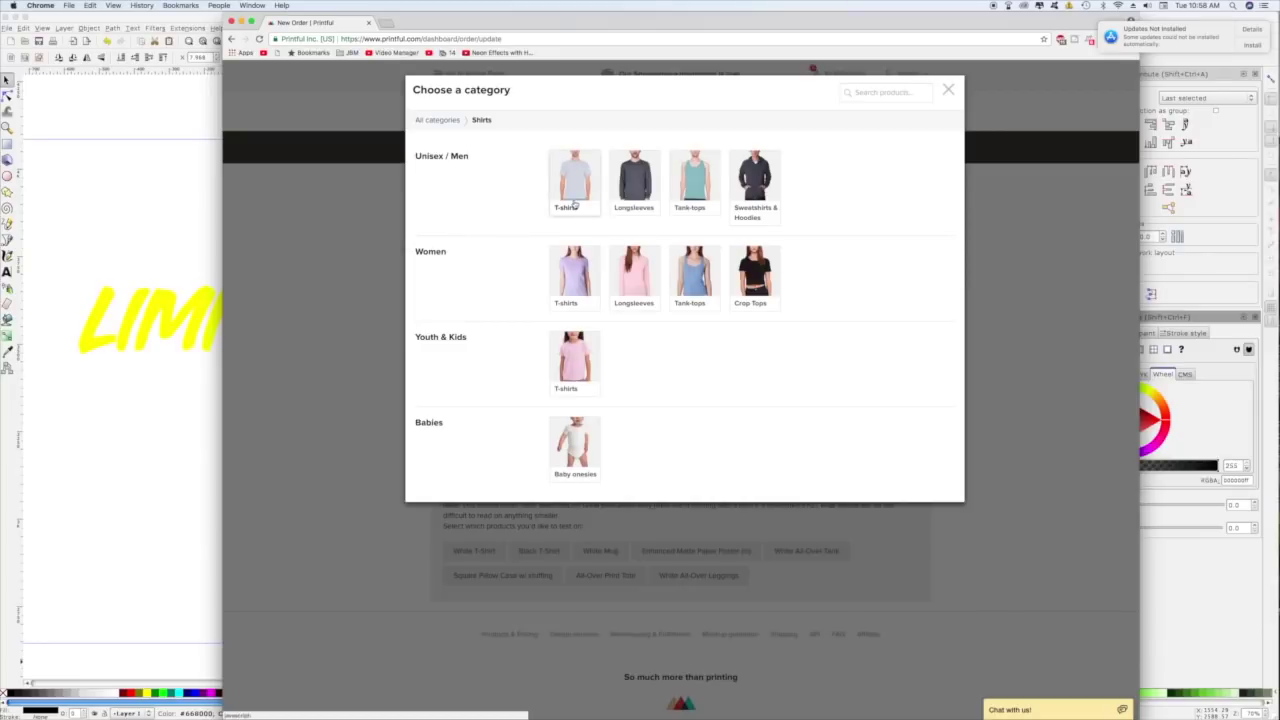
left_click(575, 190)
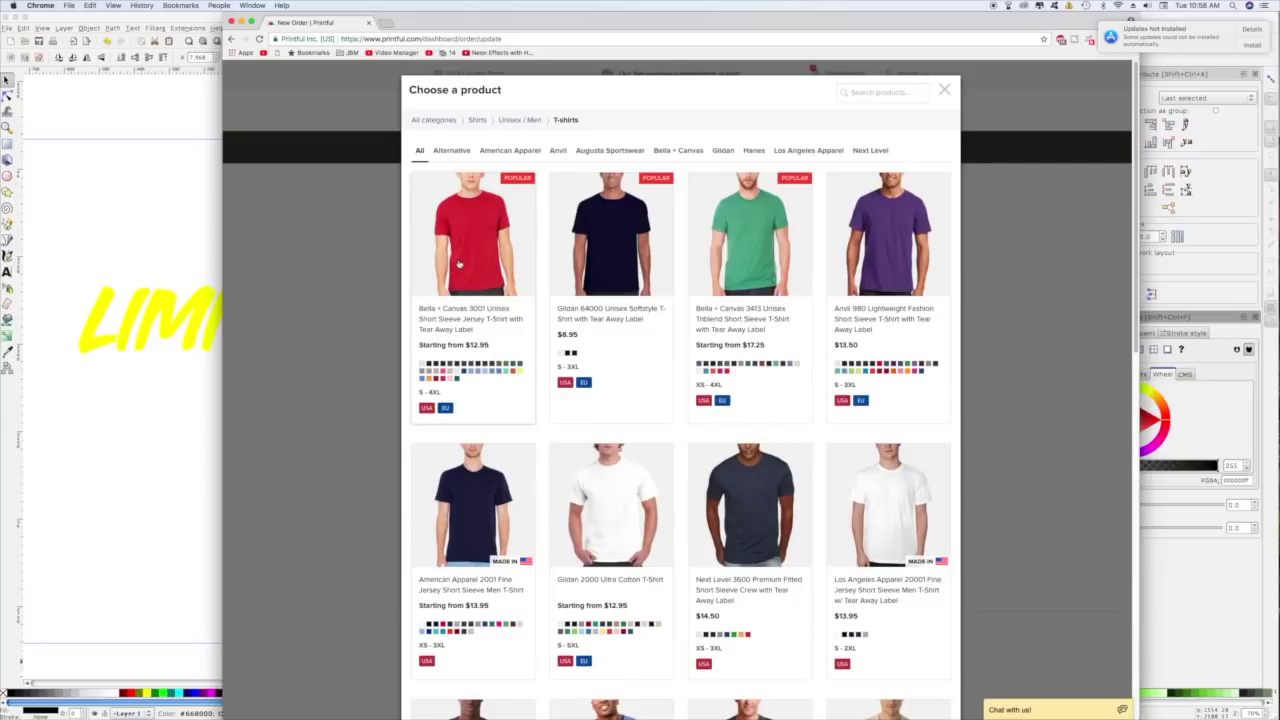
scroll(459, 263, "down", 2)
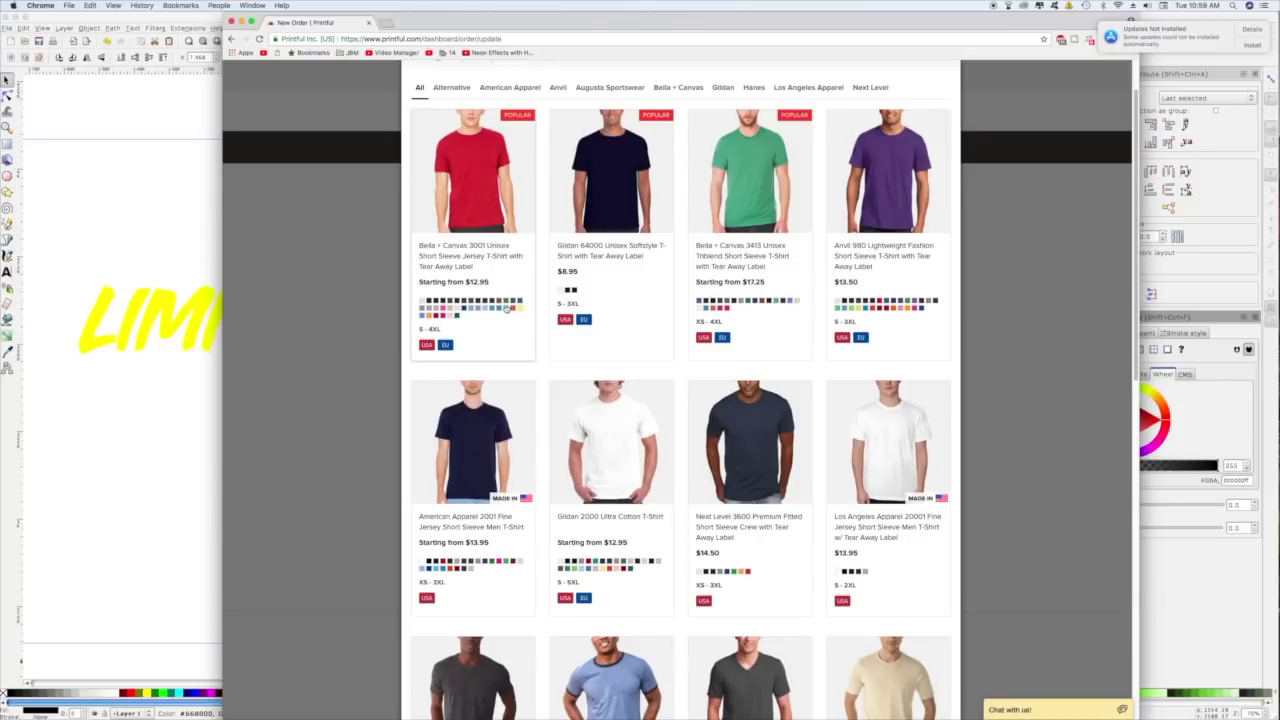
scroll(510, 314, "up", 1)
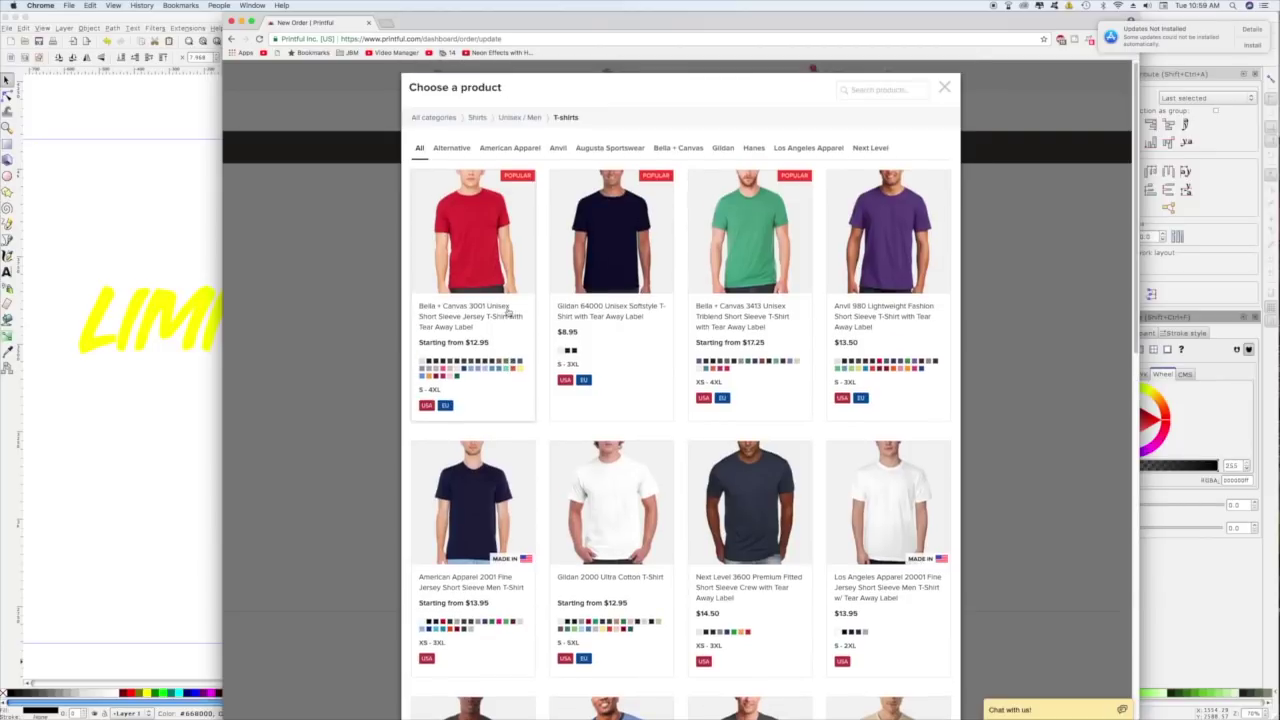
left_click(481, 262)
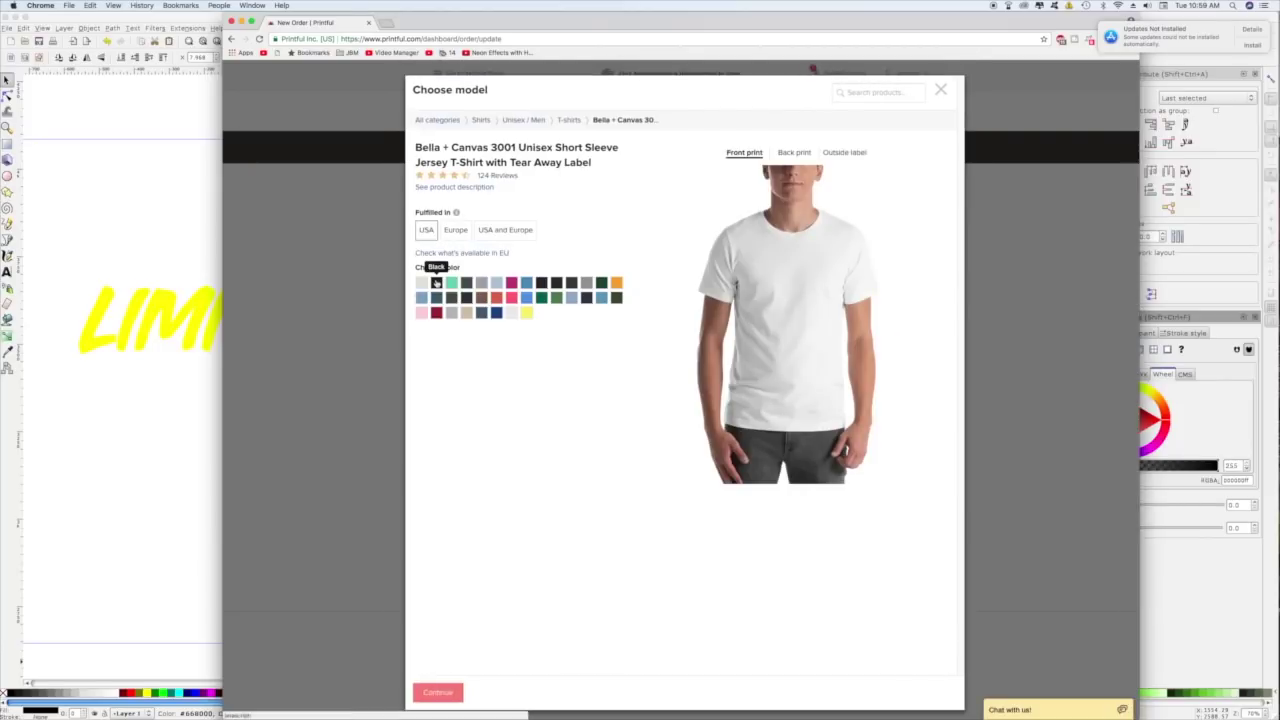
Set the T-shirt's color to Black and its size to M
left_click(436, 283)
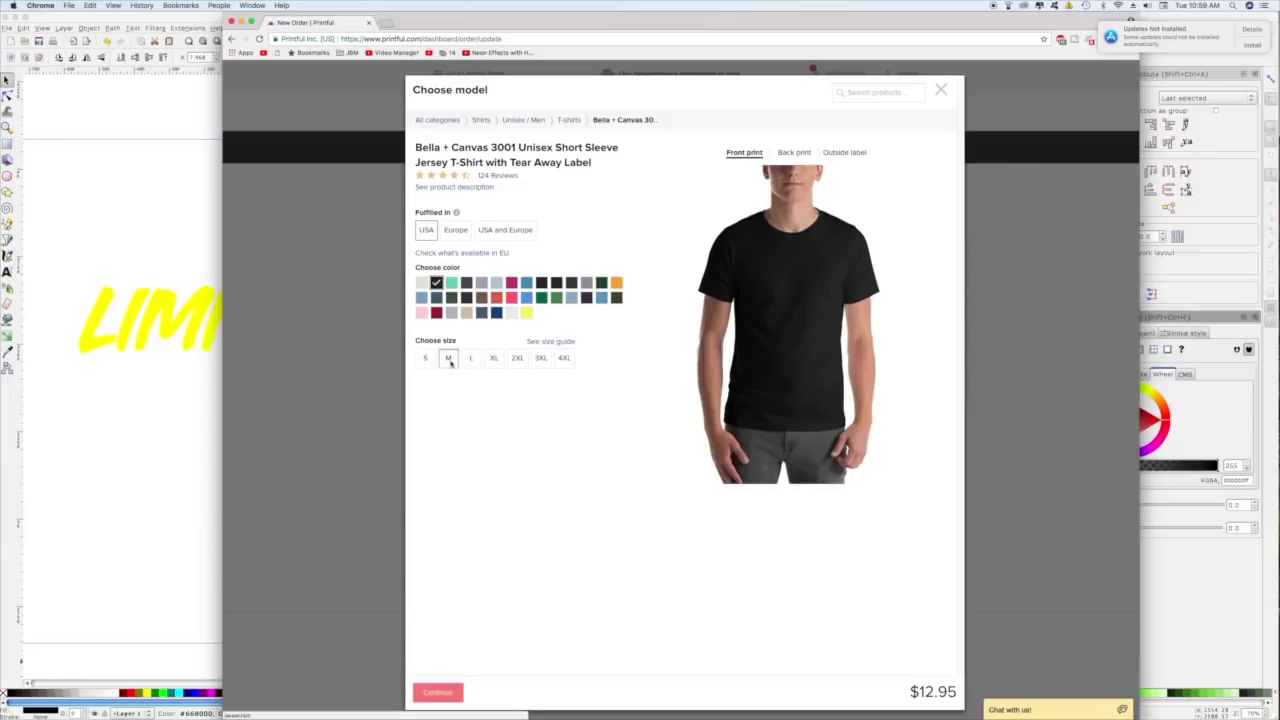
left_click(449, 361)
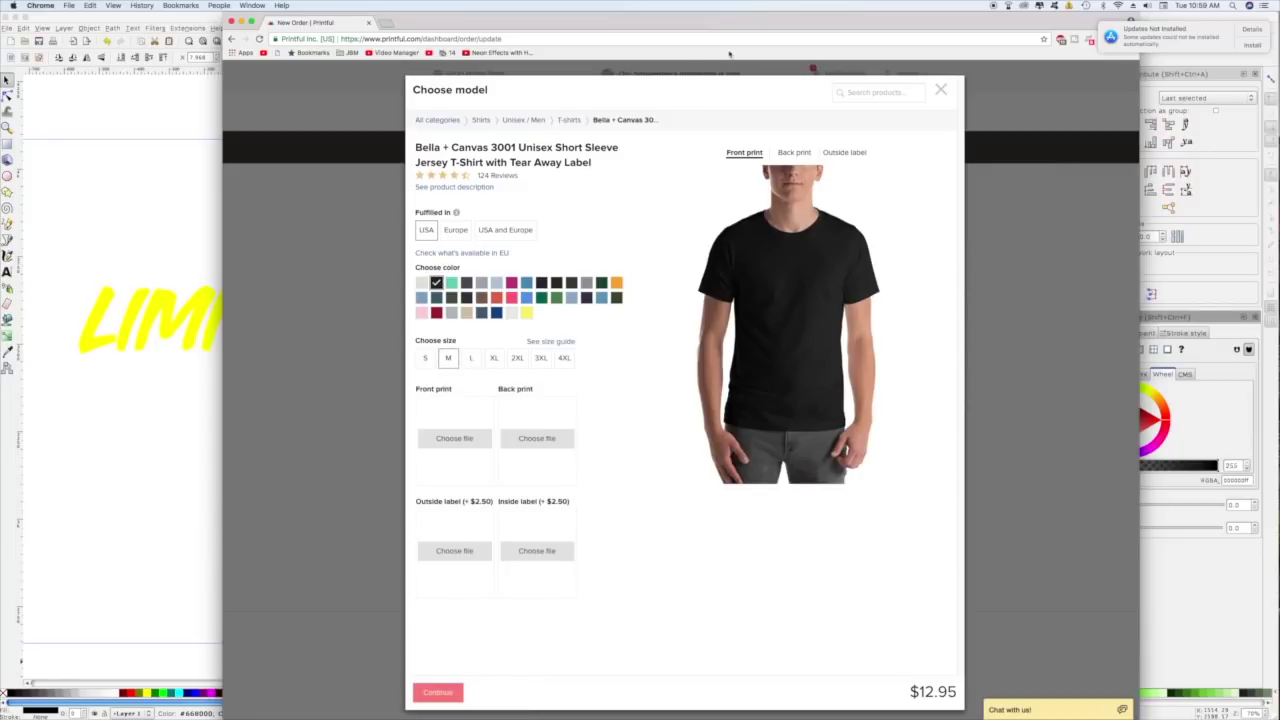
left_click_drag(745, 27, 768, 12)
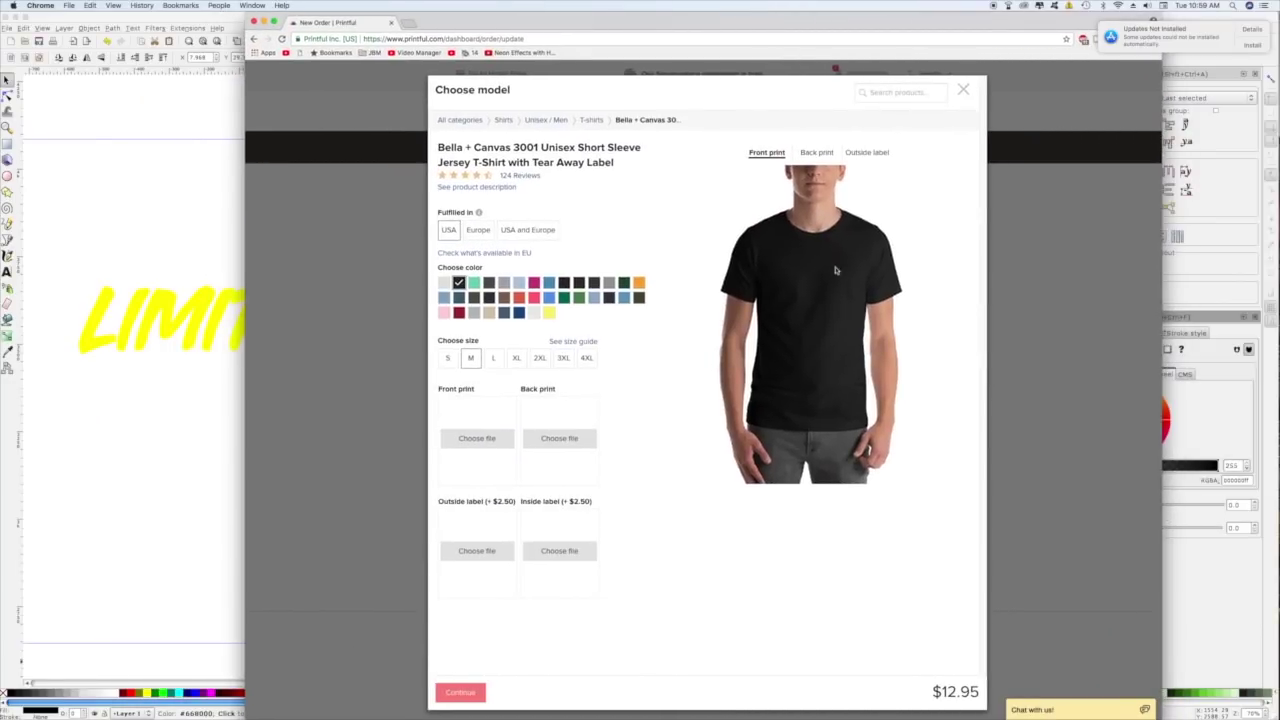
Upload "printful t shirt example.png" from the Desktop to the store's file library and assign it as the front print
left_click(465, 388)
left_click_drag(465, 388, 435, 391)
left_click(480, 439)
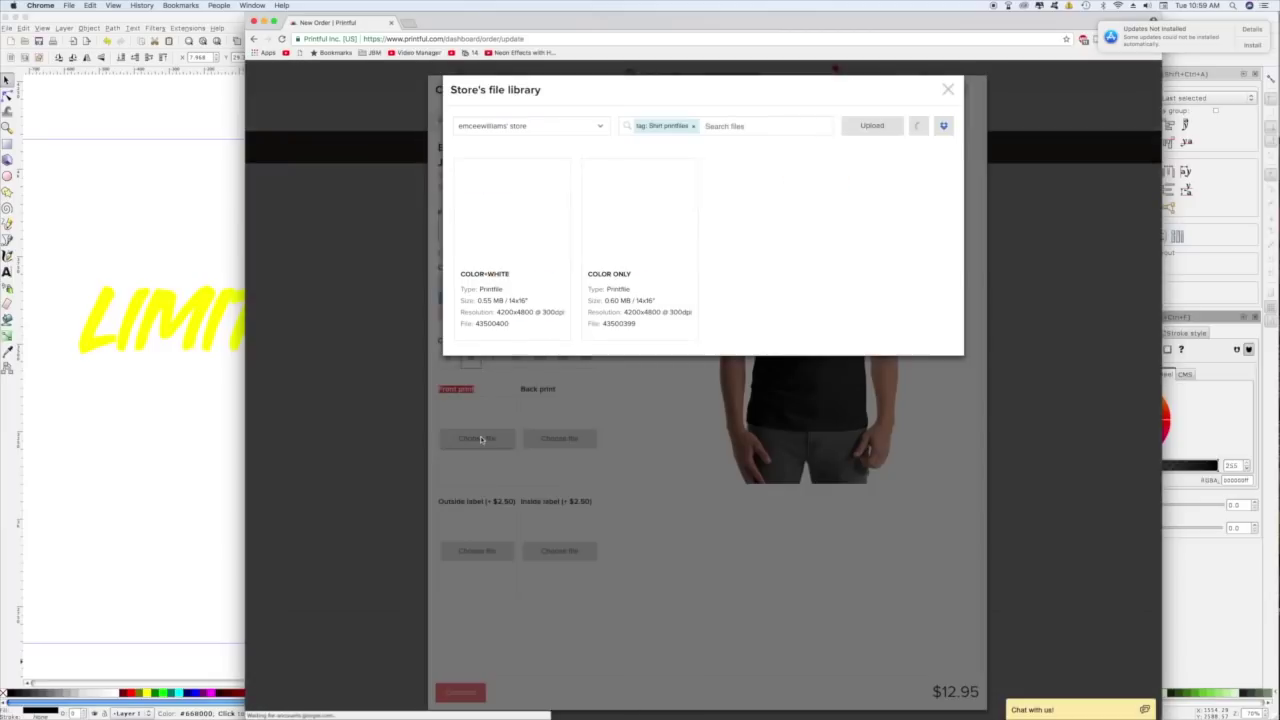
left_click(870, 126)
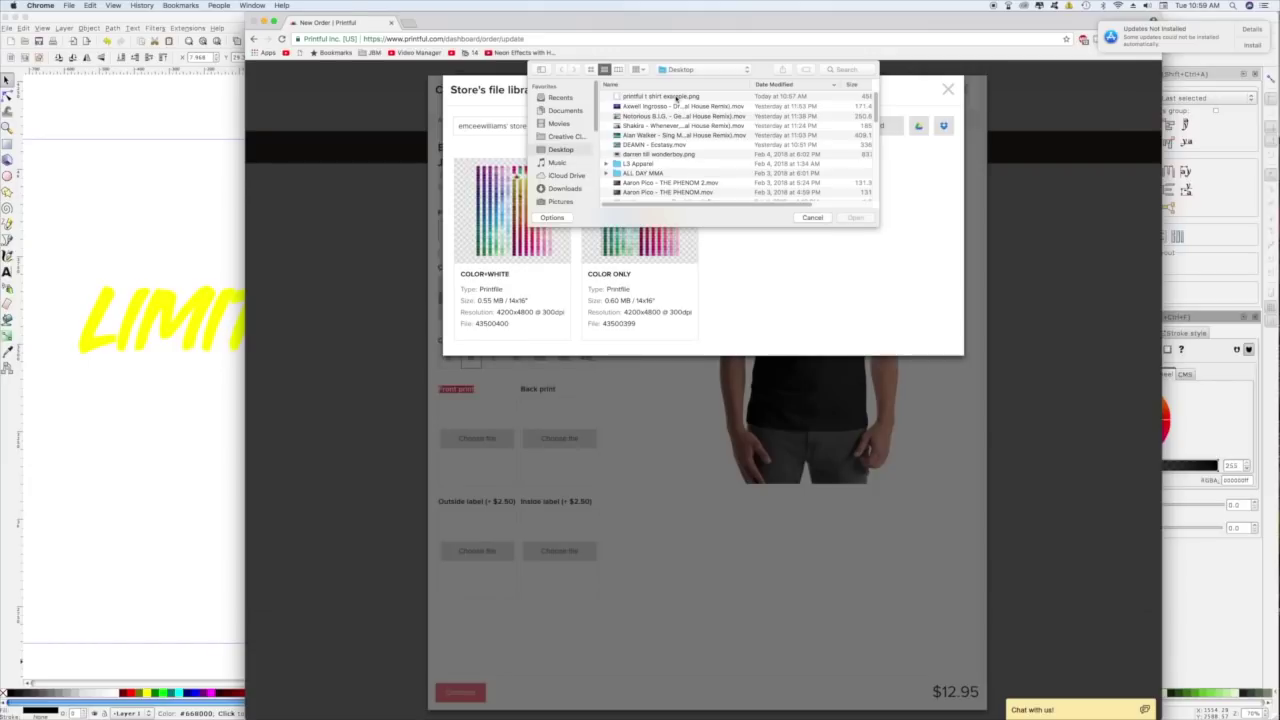
double_click(676, 97)
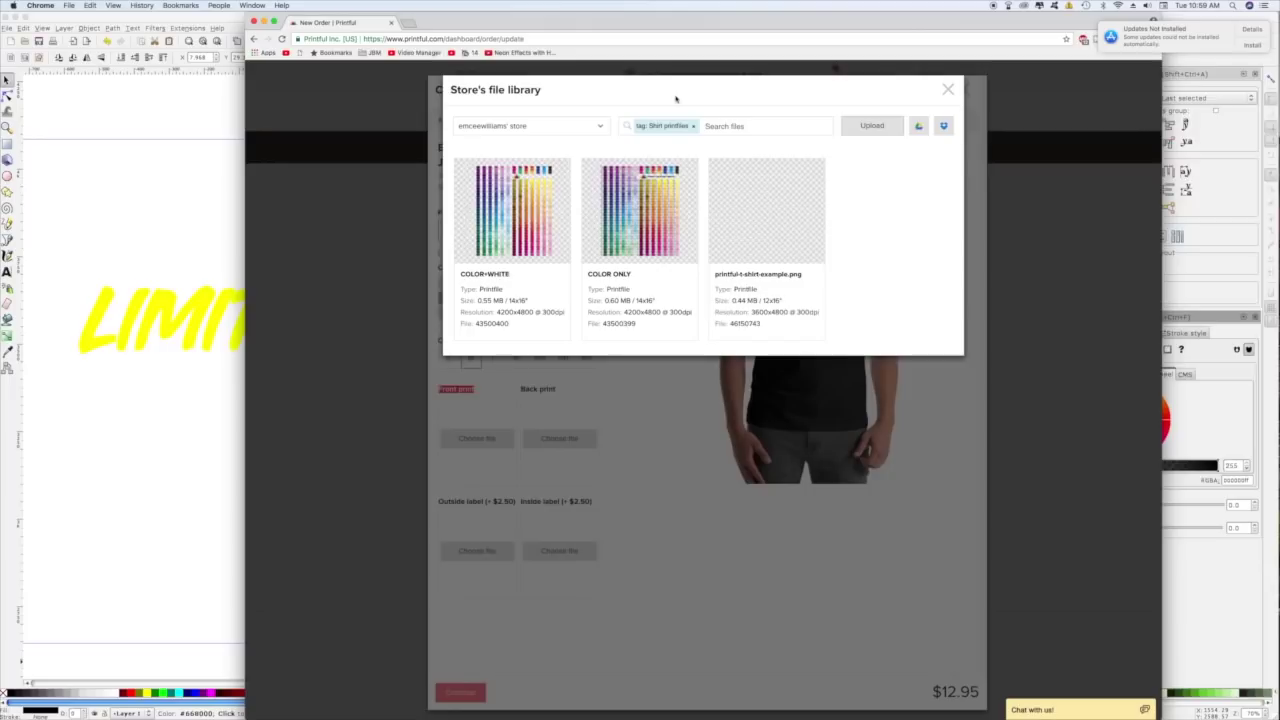
mouse_move(742, 180)
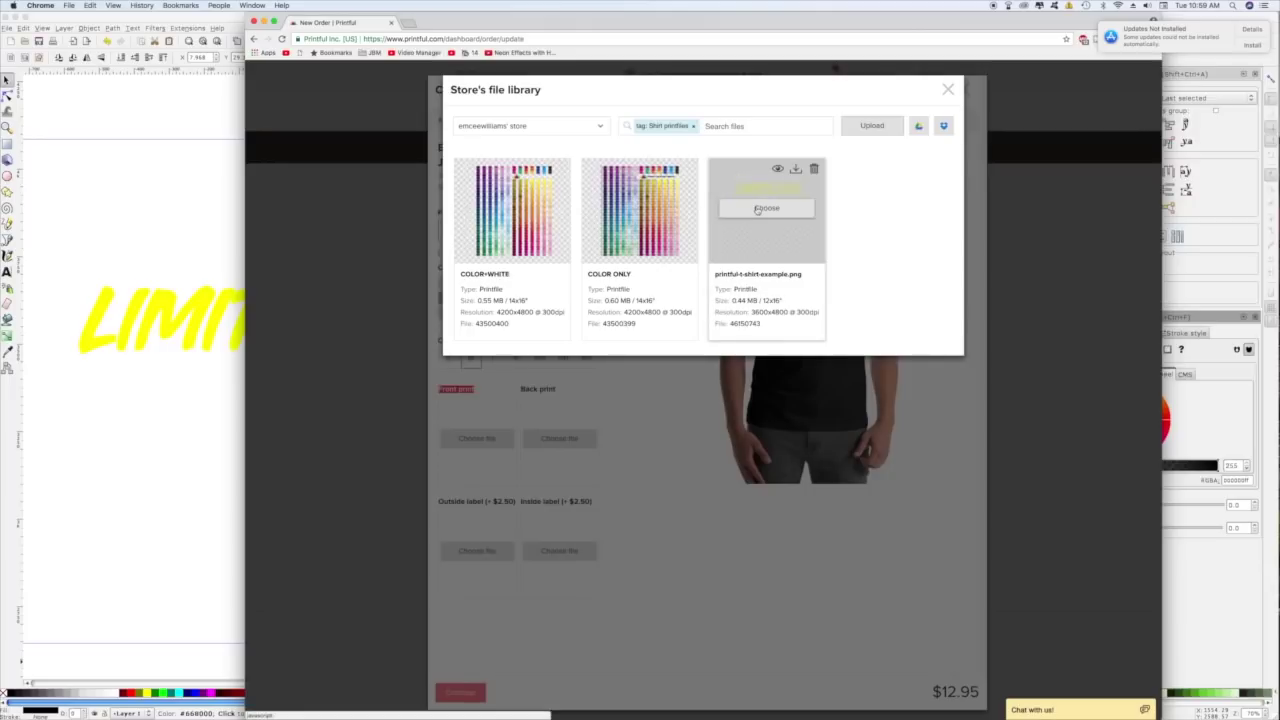
left_click(766, 208)
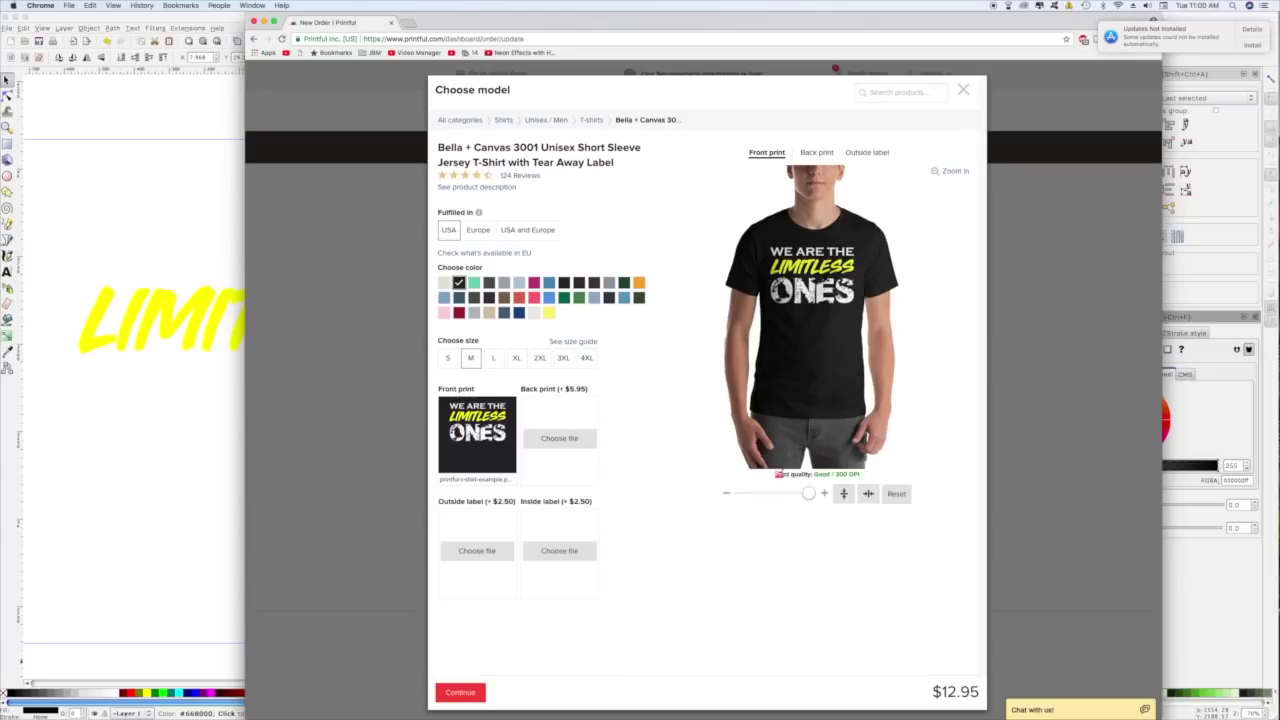
Highlight the print quality rating below the T-shirt preview
left_click_drag(774, 473, 834, 479)
left_click(838, 476)
mouse_move(808, 493)
left_mouse_down()
mouse_move(740, 490)
mouse_move(802, 495)
mouse_move(849, 471)
mouse_move(812, 476)
left_mouse_up()
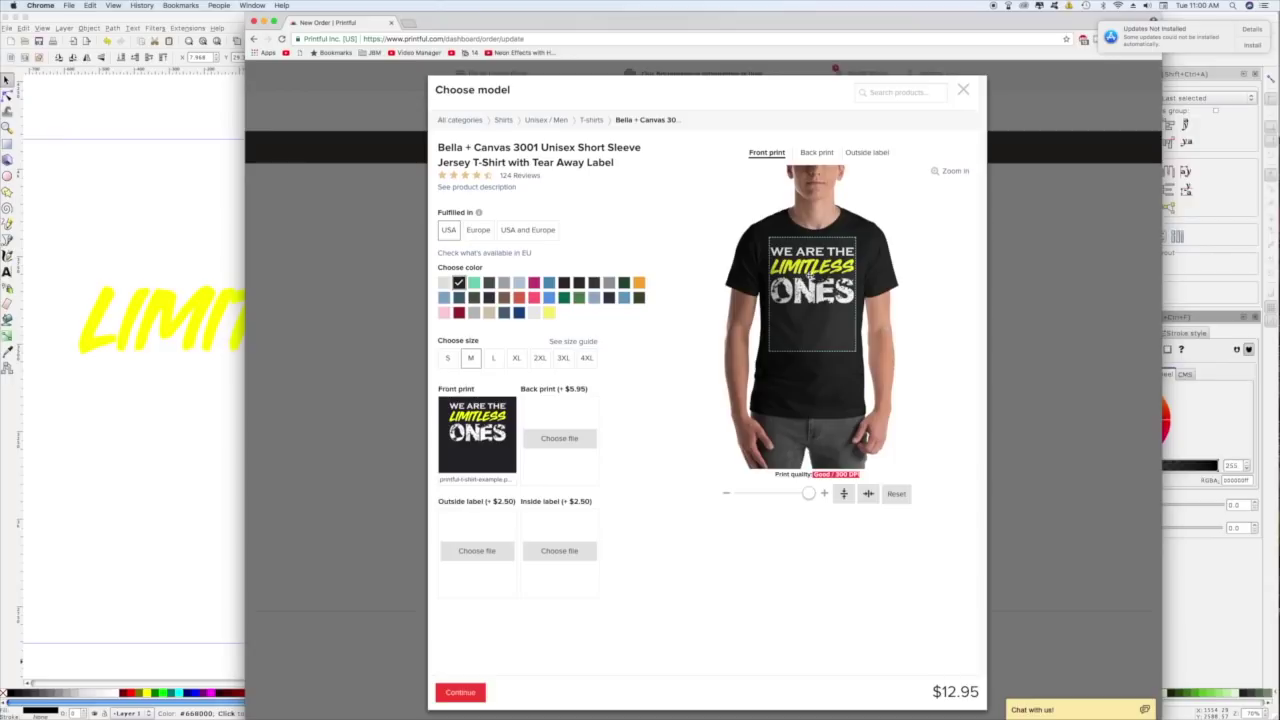
Try to move the front print lower on the shirt and center it vertically and horizontally
left_click_drag(809, 277, 817, 313)
left_click(843, 493)
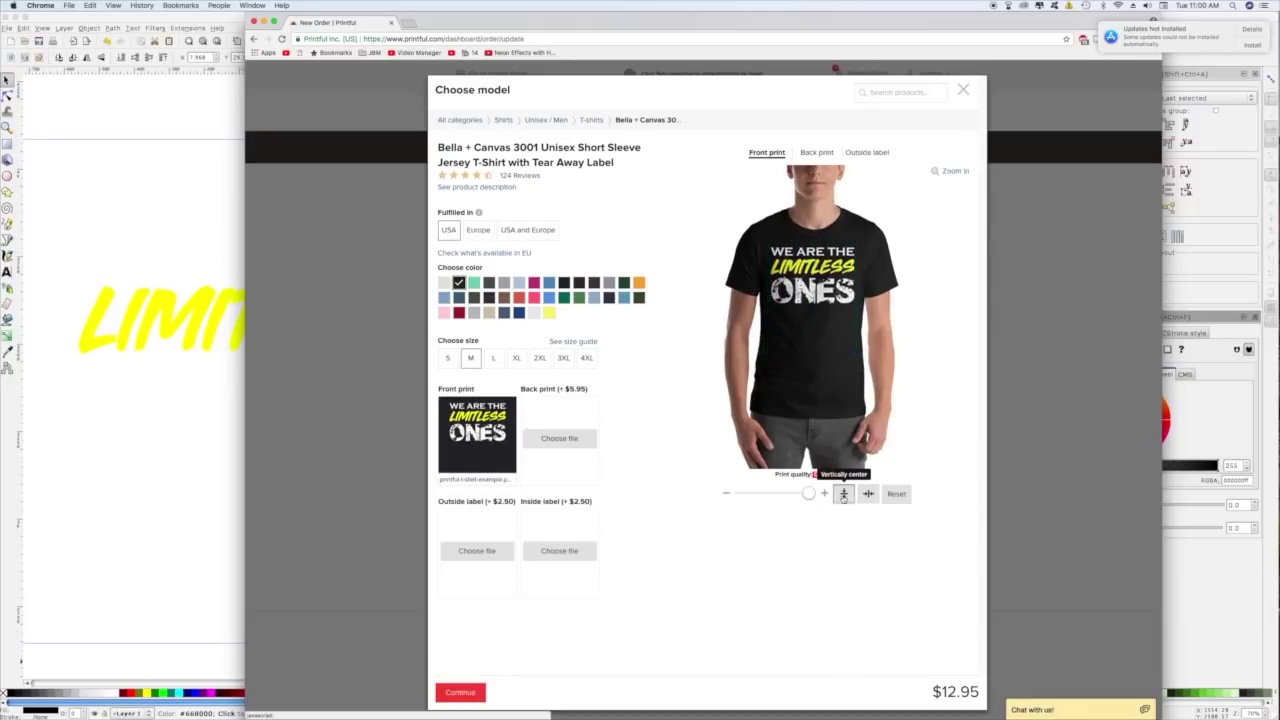
left_click(867, 494)
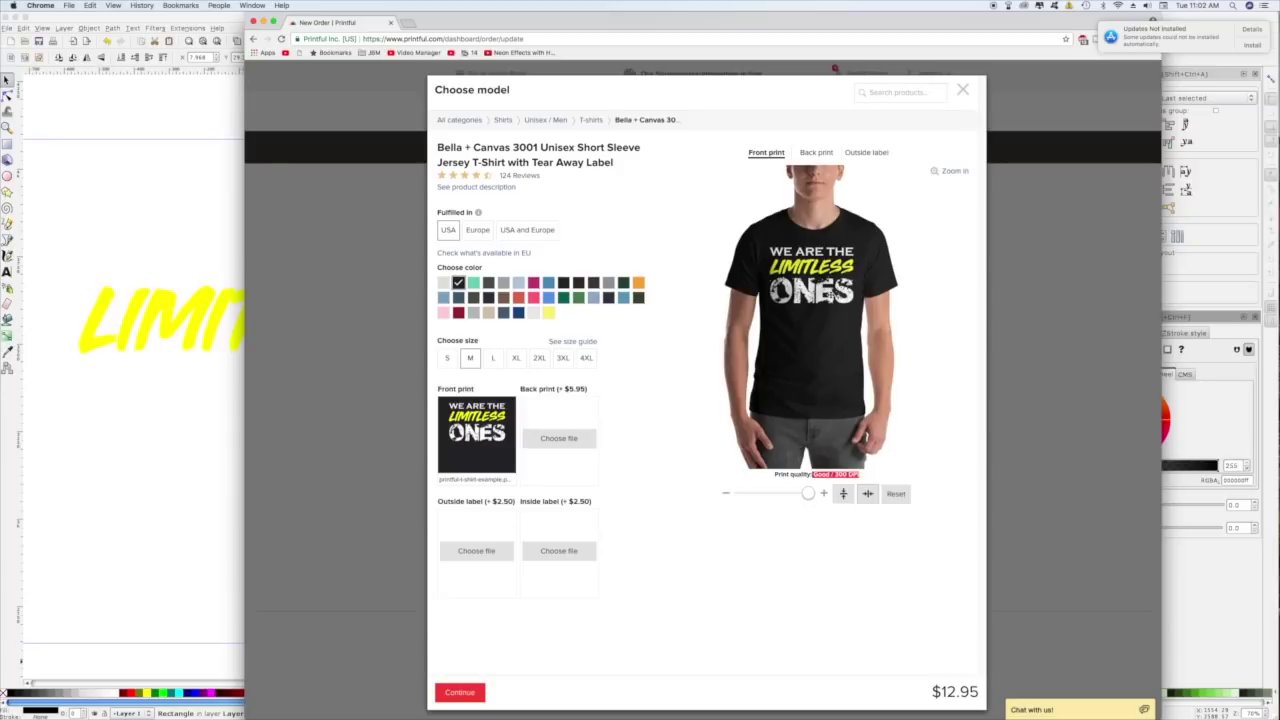
Move the Chrome window aside, return to Inkscape and select the spare lettering group outside the print area
left_click_drag(666, 23, 798, 23)
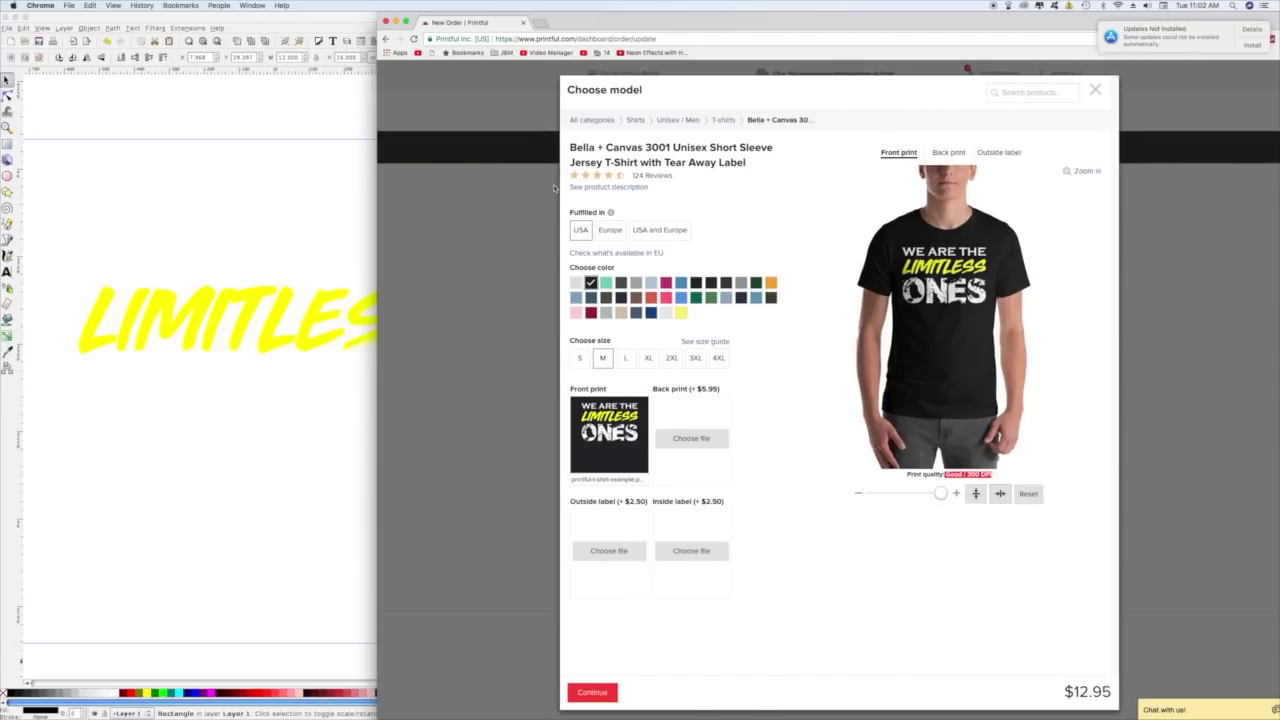
left_click_drag(693, 30, 745, 50)
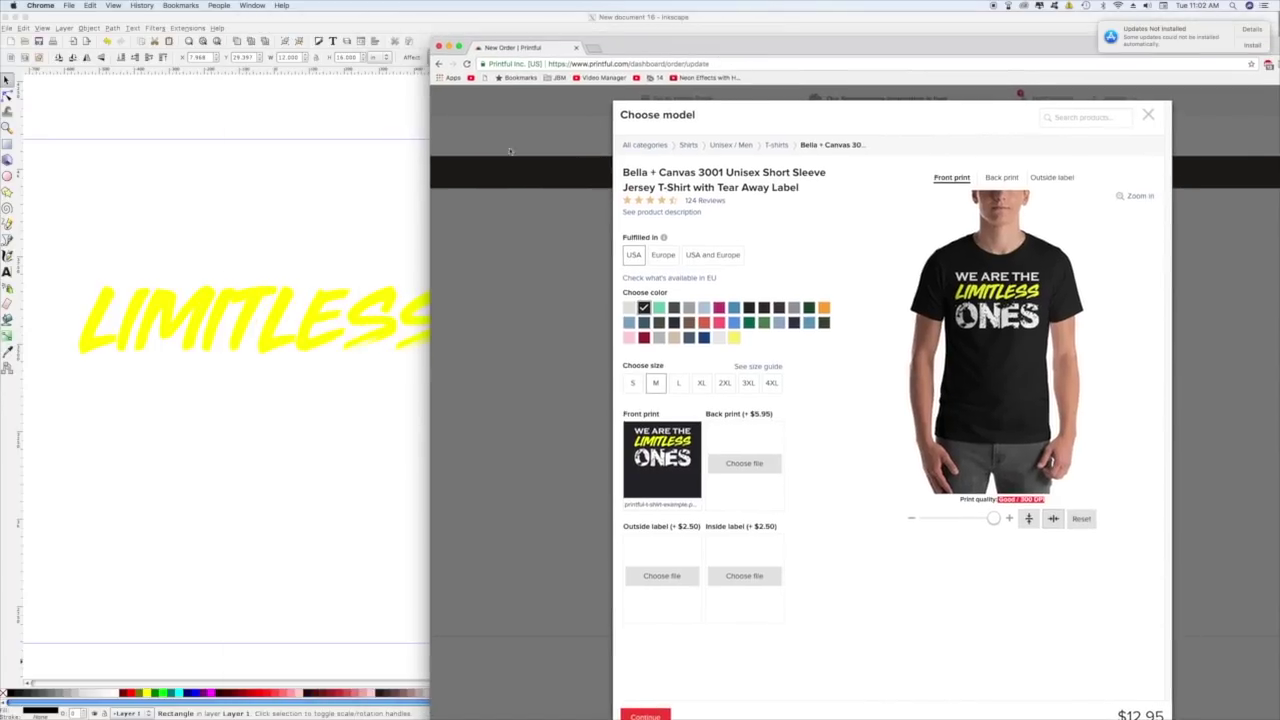
left_click(306, 203)
left_click(393, 333)
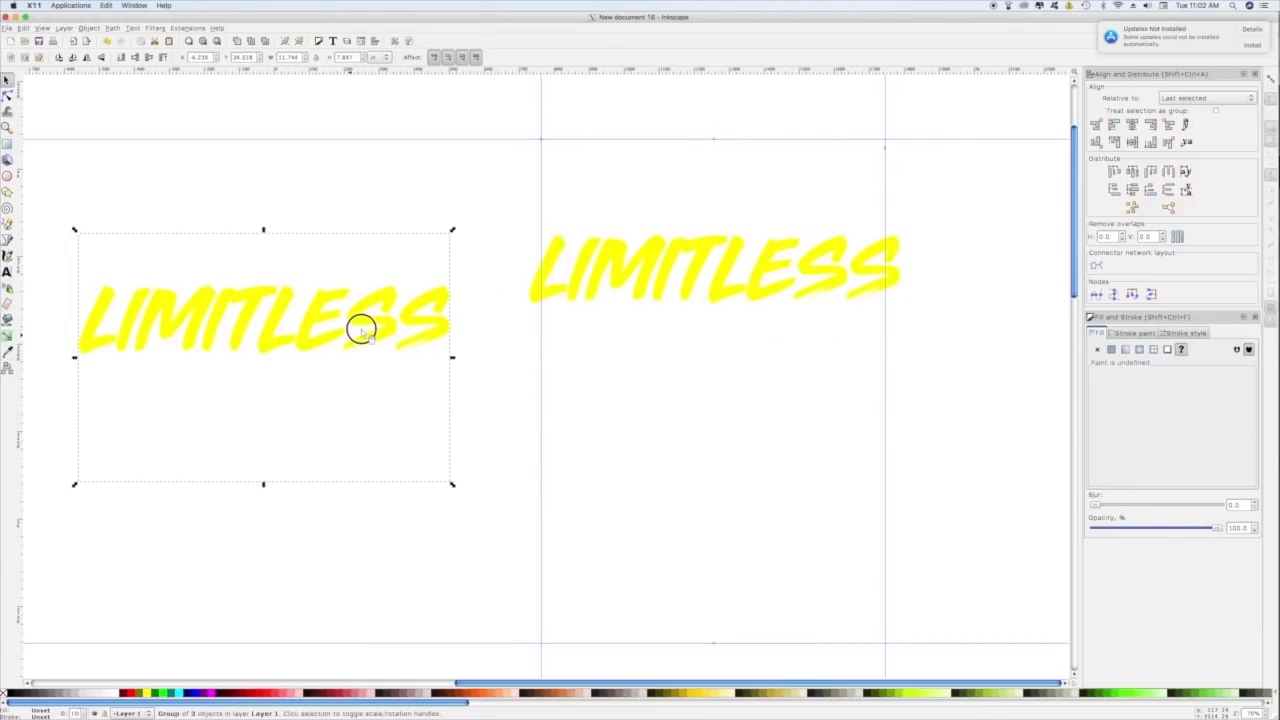
Move the spare lettering group slightly up and right, and export just that selection as a 300 dpi PNG to the Desktop
left_click_drag(360, 329, 350, 292)
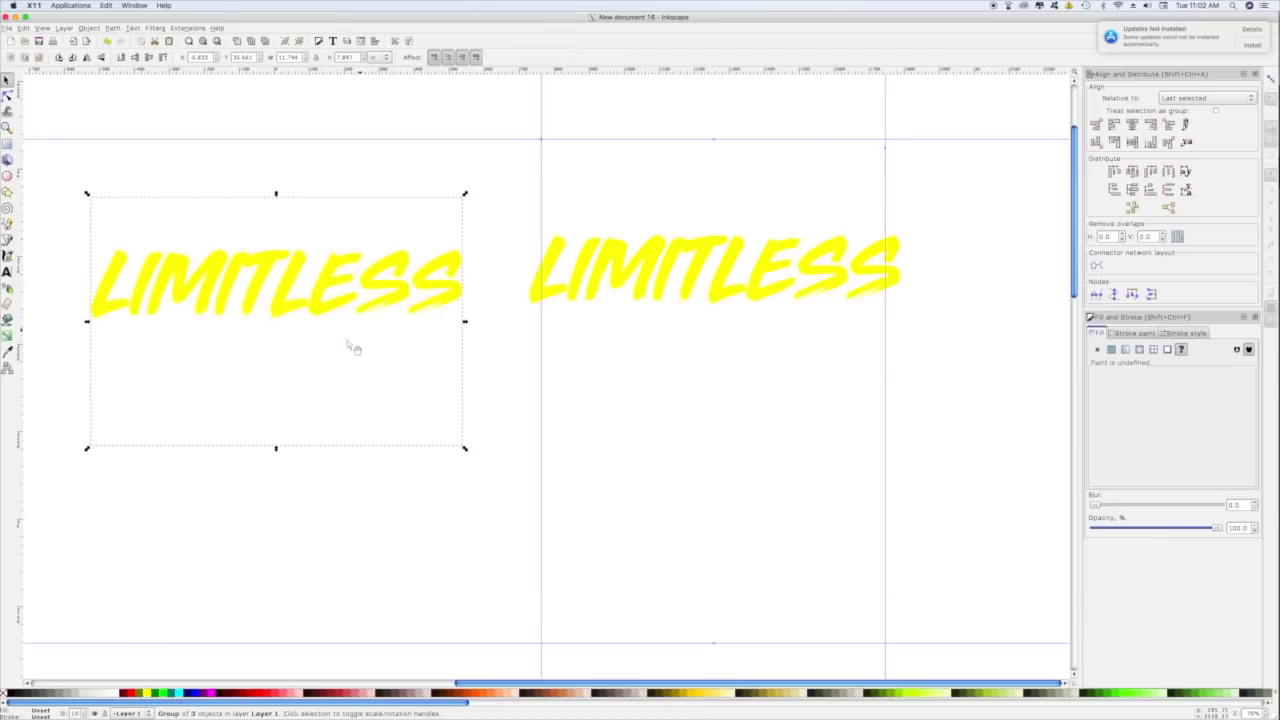
left_click(7, 28)
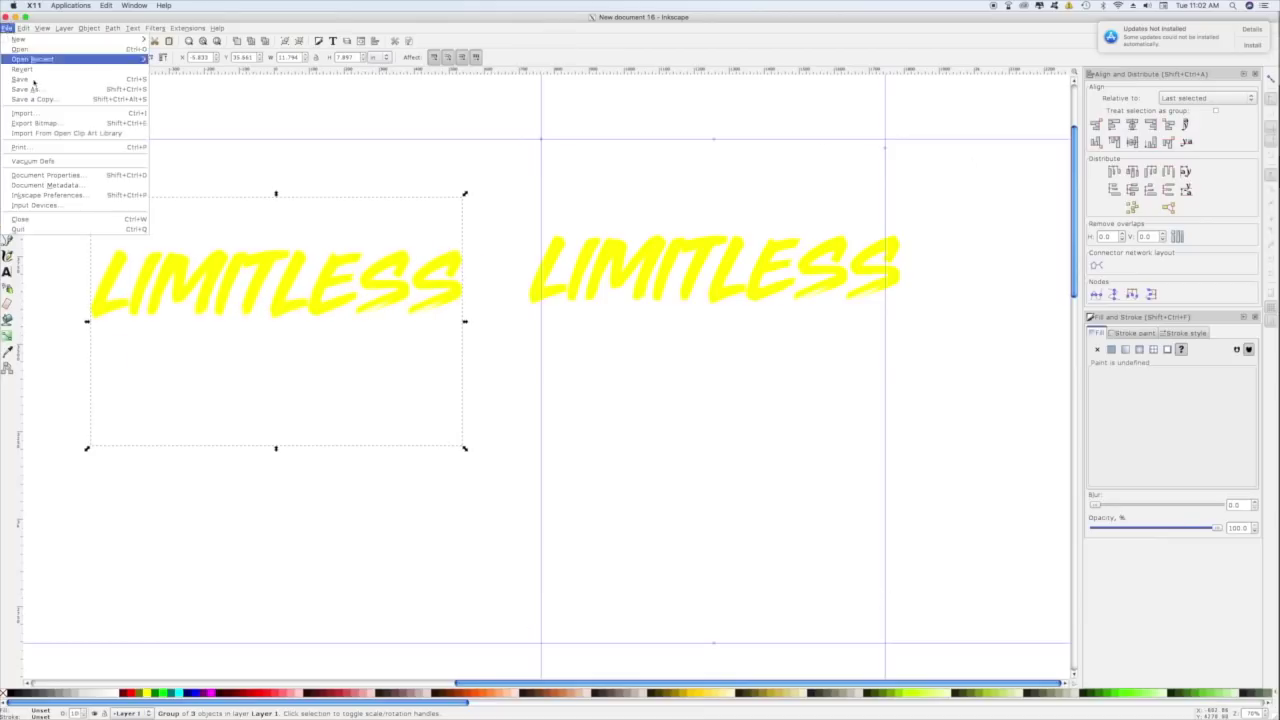
left_click(34, 122)
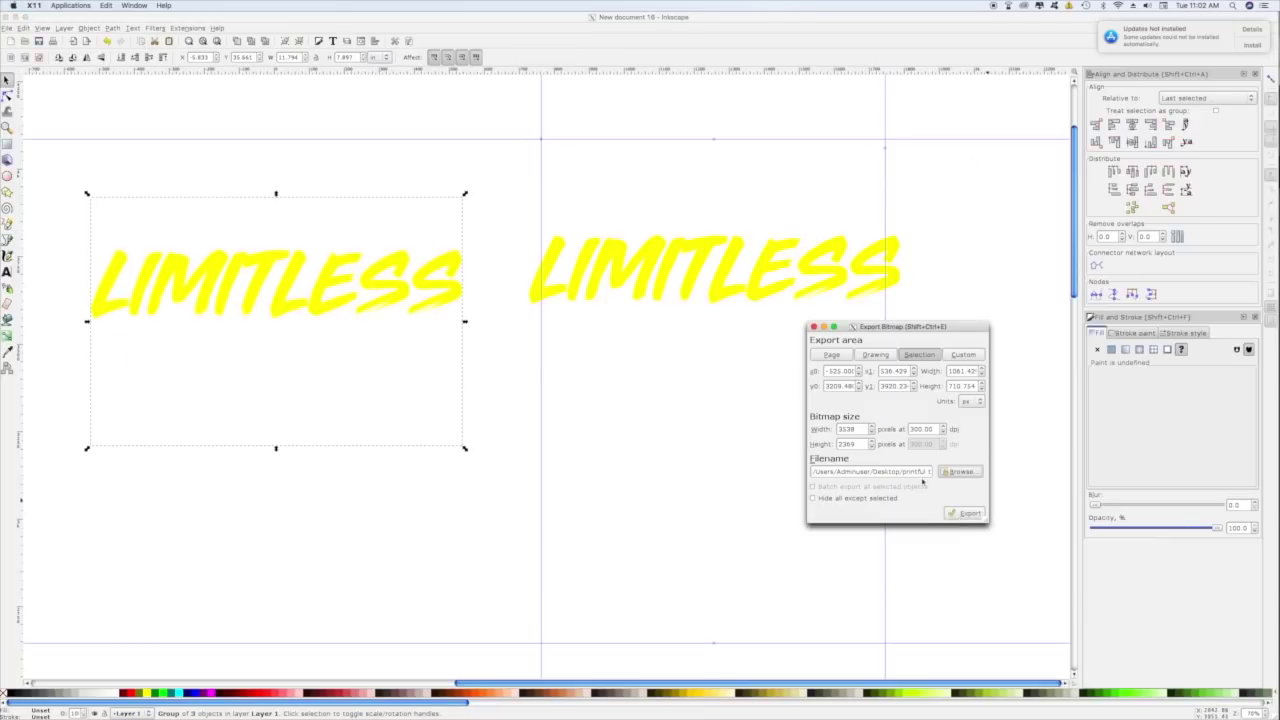
left_click(965, 513)
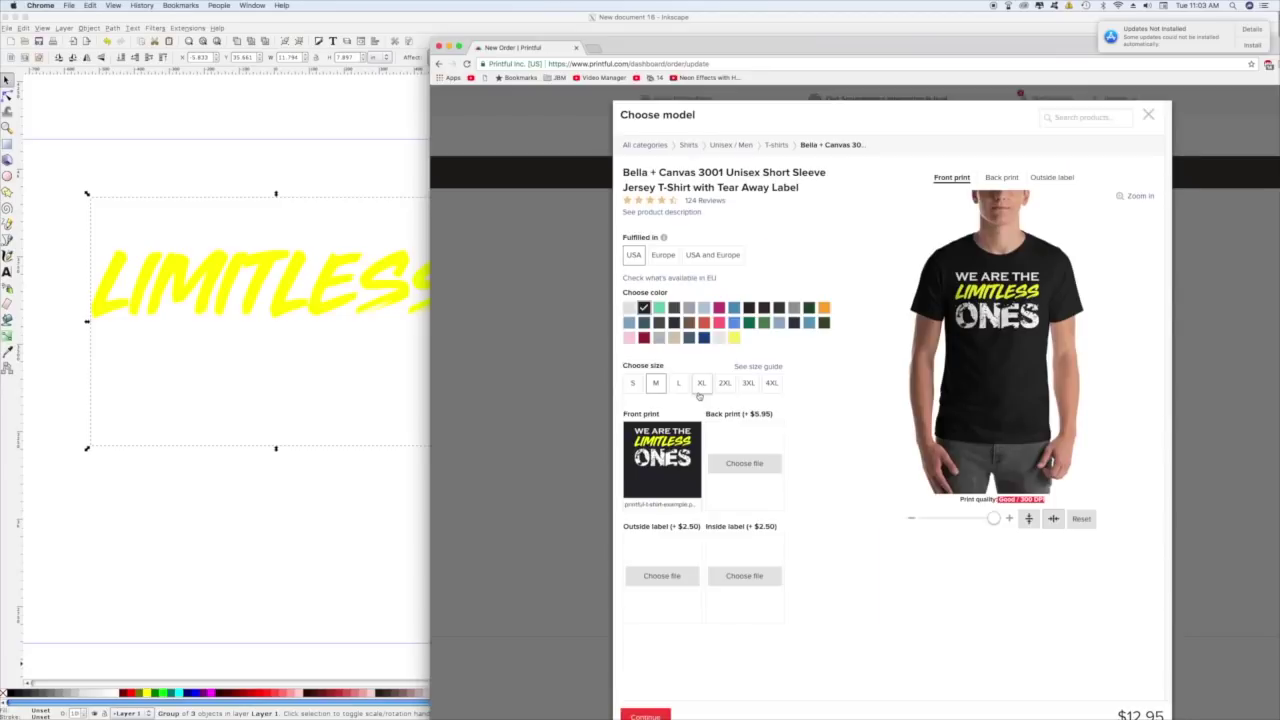
Switch to Chrome and replace the shirt's front print file with the tightly cropped design printful-t-design-2.png
mouse_move(660, 455)
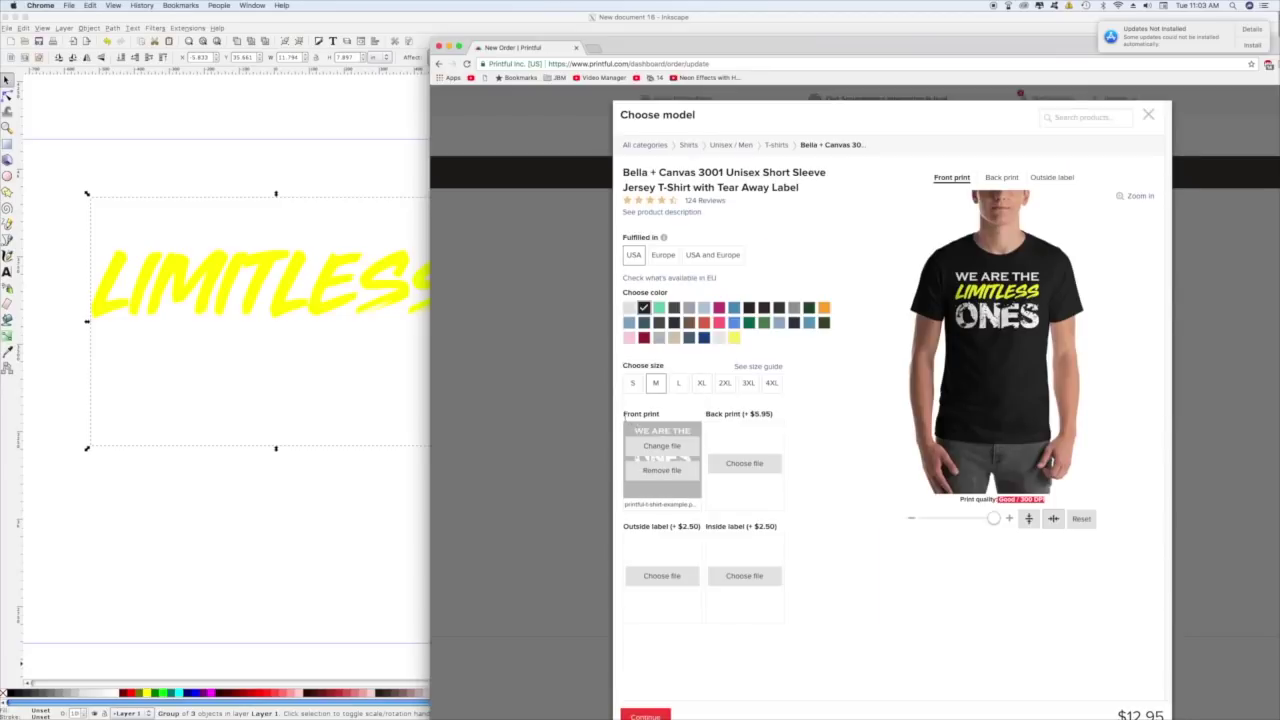
left_click(661, 446)
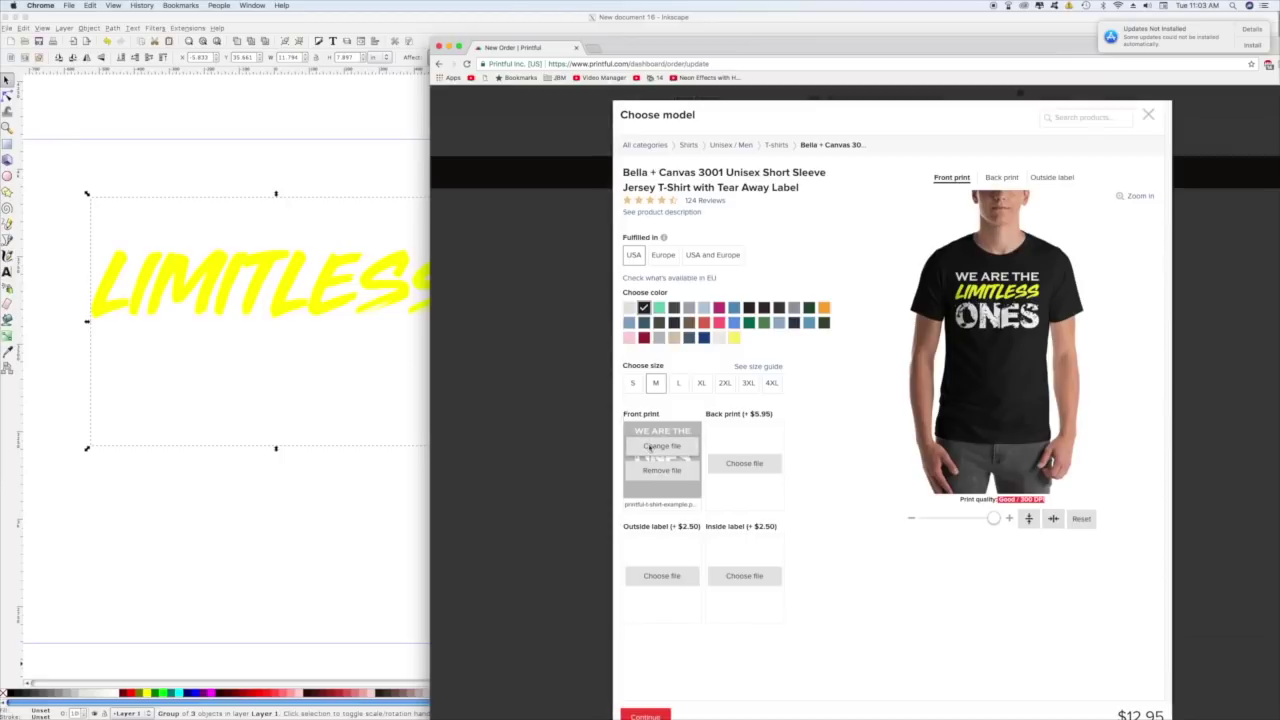
double_click(855, 122)
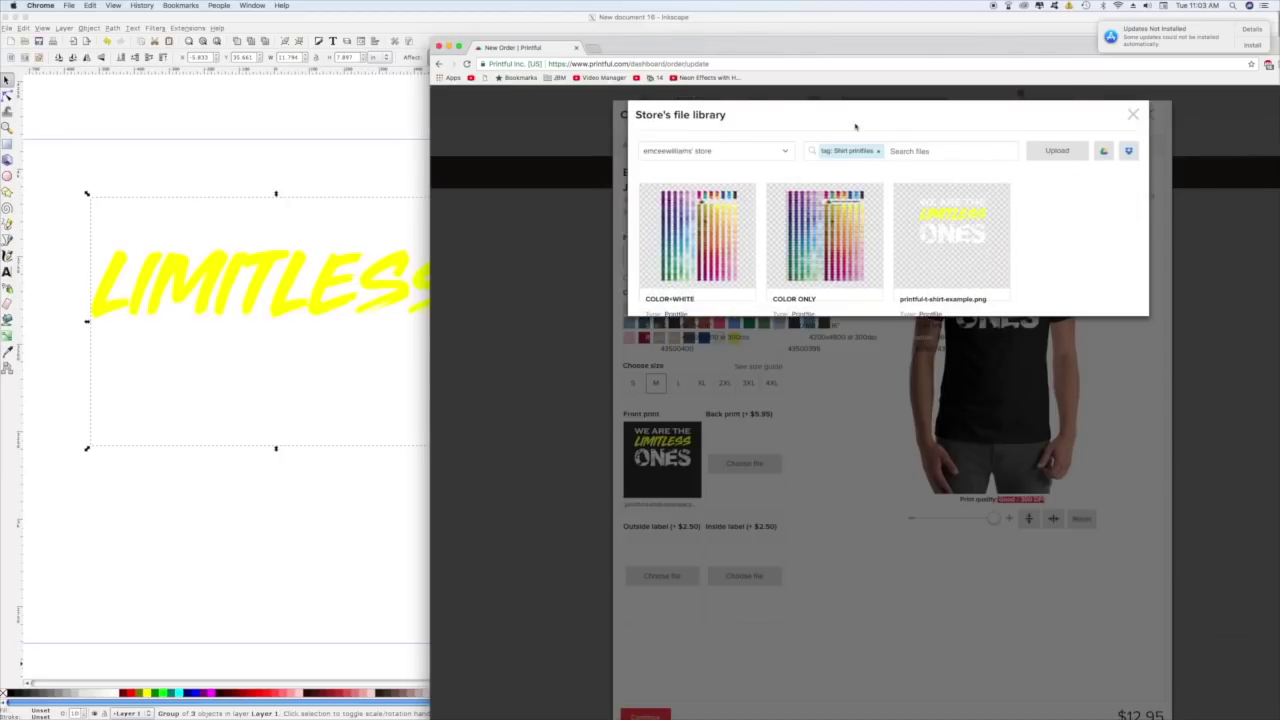
left_click(934, 235)
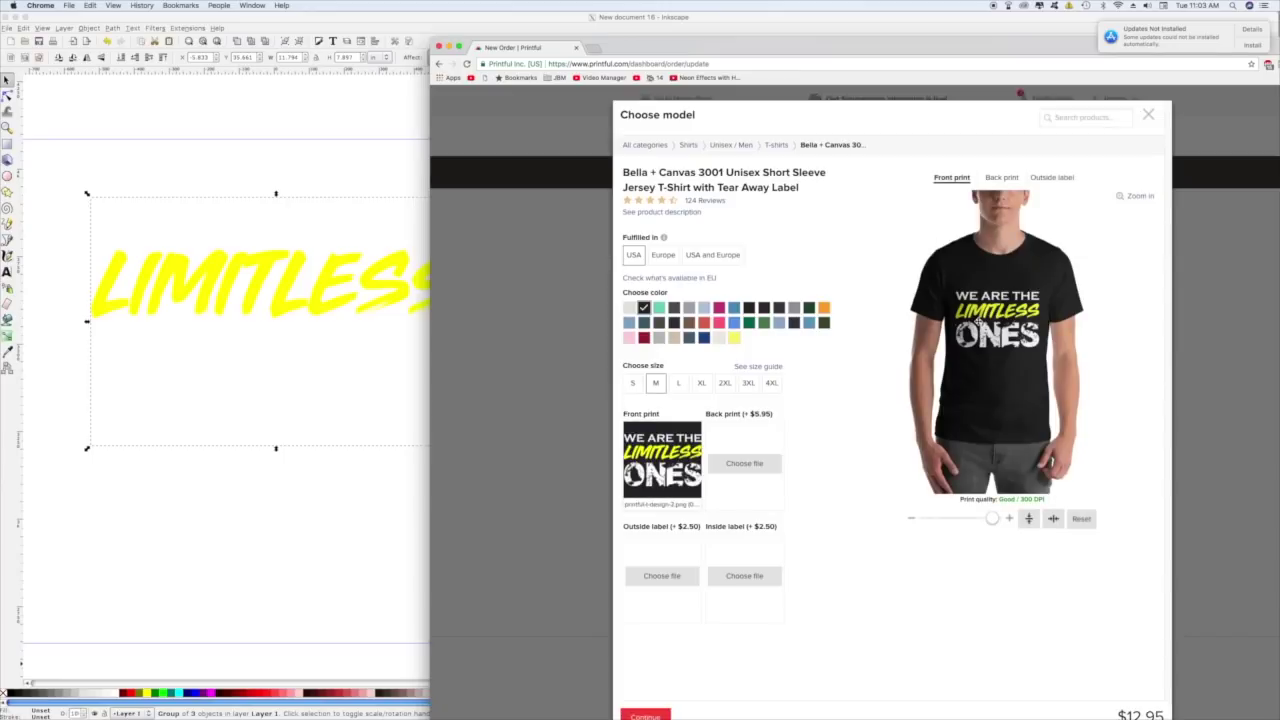
Move the front print up to the chest, center it horizontally and continue to the order's product list
left_click_drag(993, 321, 982, 294)
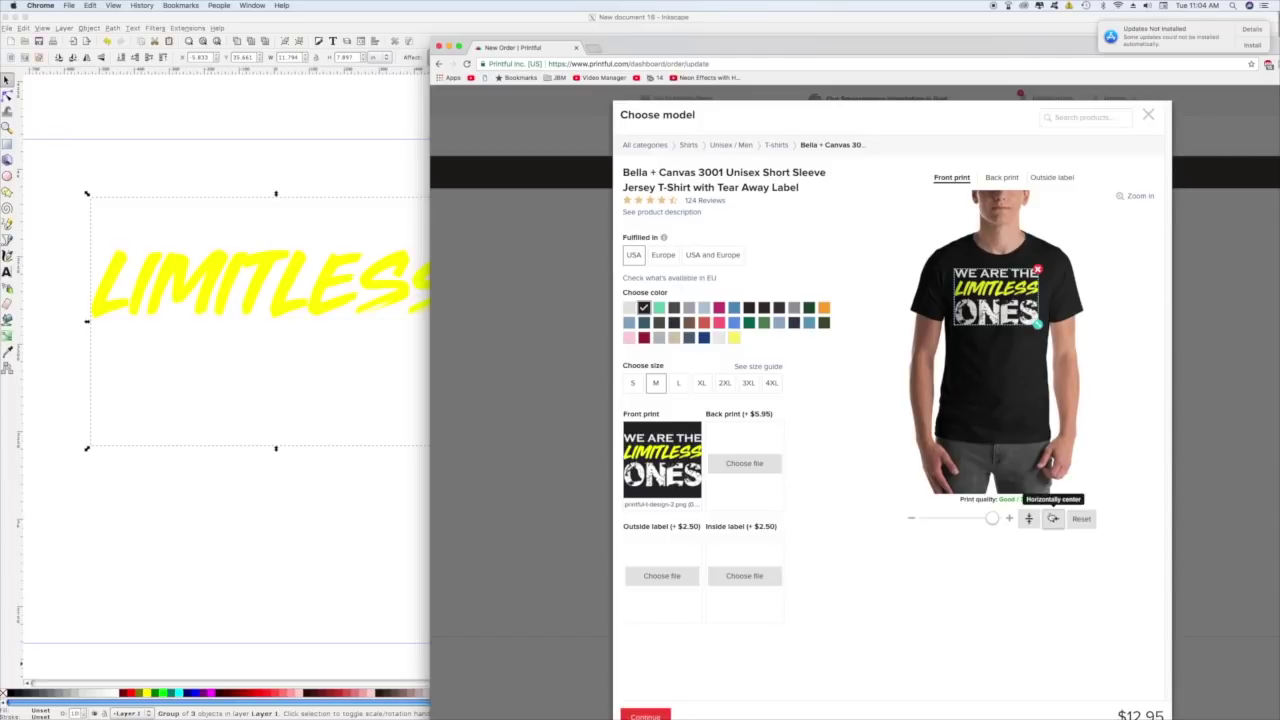
left_click(1053, 518)
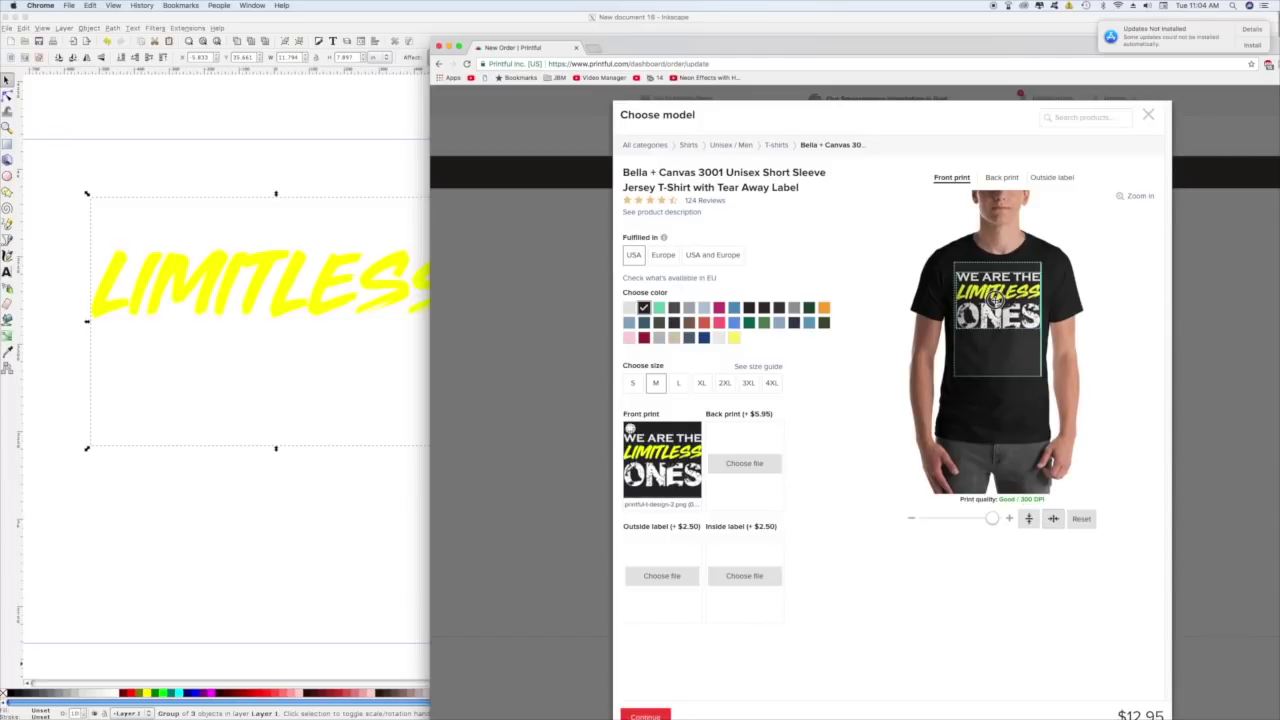
left_click_drag(750, 47, 725, 22)
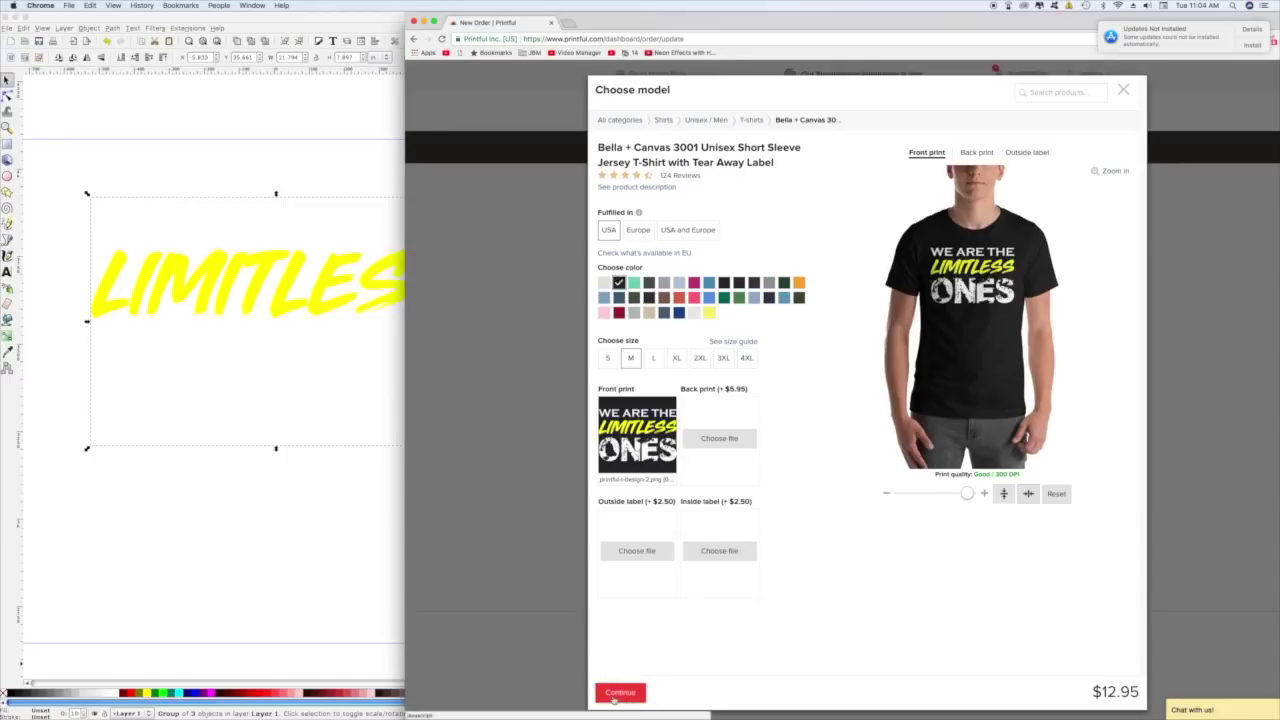
left_click(620, 693)
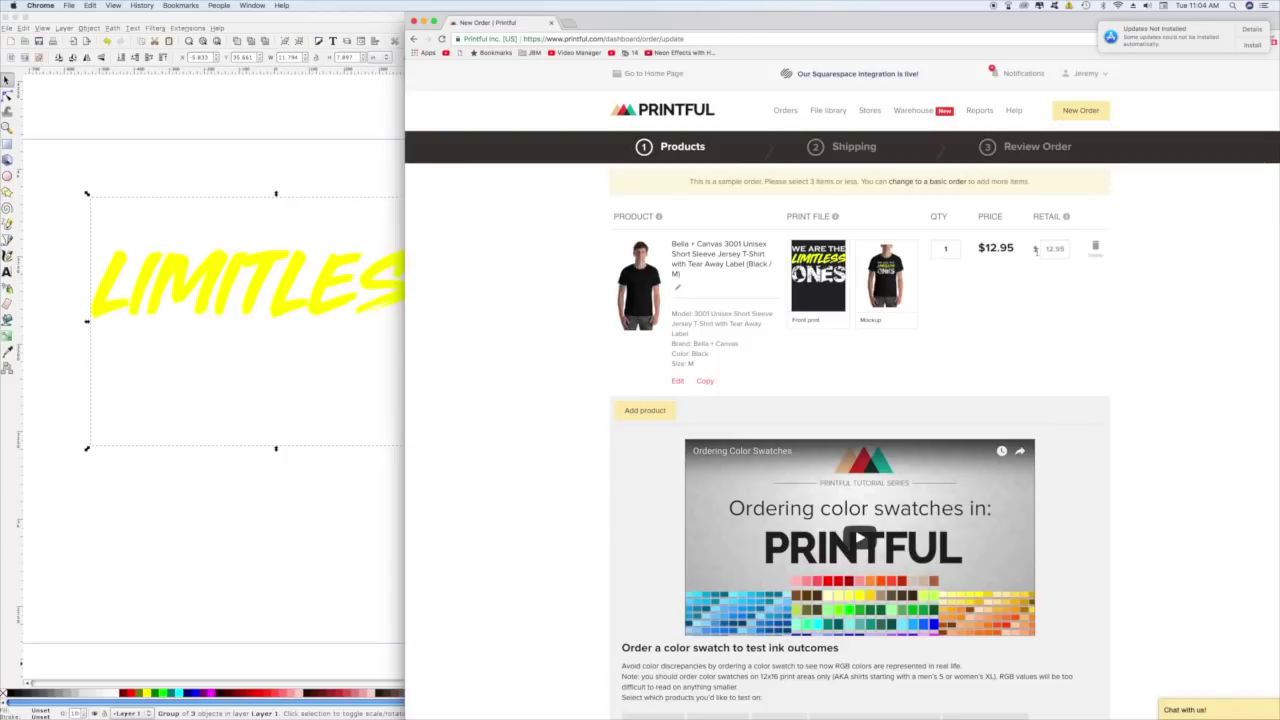
Set the T-shirt's retail price to $20
left_click(1048, 249)
left_click(1010, 301)
left_click(1049, 248)
type("20")
left_click(1061, 333)
Clear the T-shirt's custom retail price to restore the default
double_click(1066, 250)
scroll(995, 340, "down", 1)
left_click(1063, 266)
double_click(1062, 234)
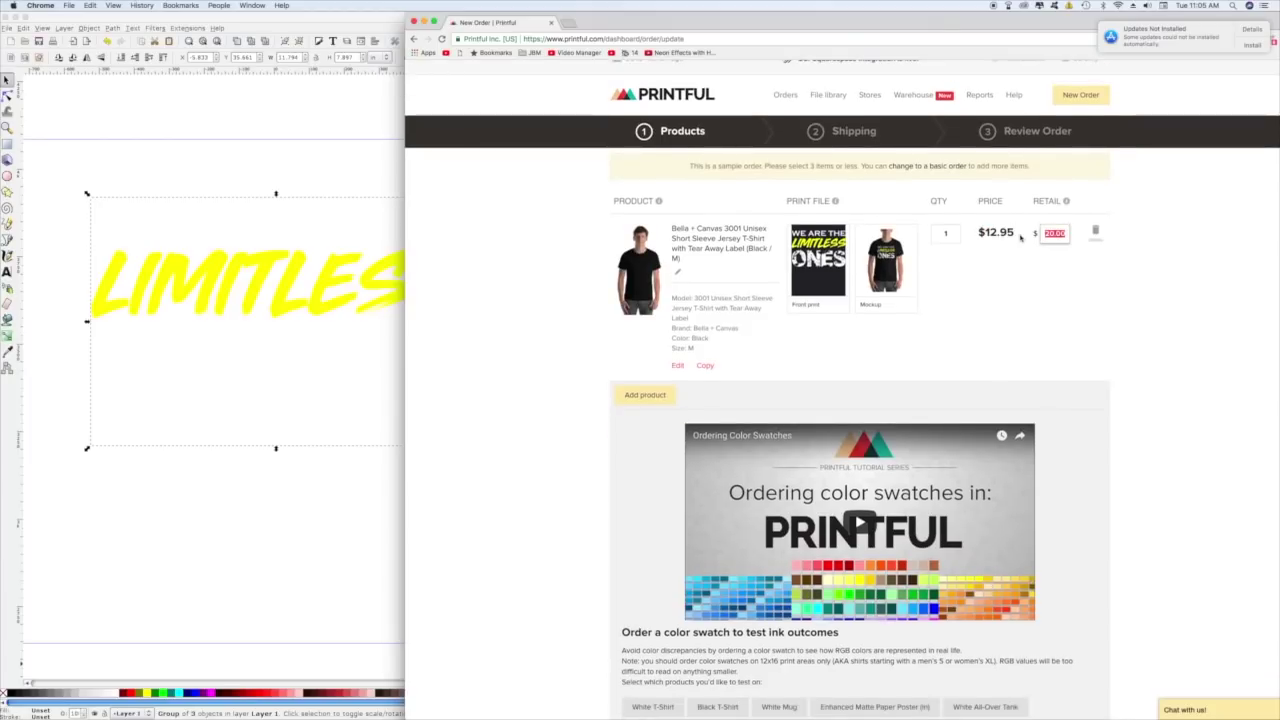
key("BackSpace")
left_click(1046, 282)
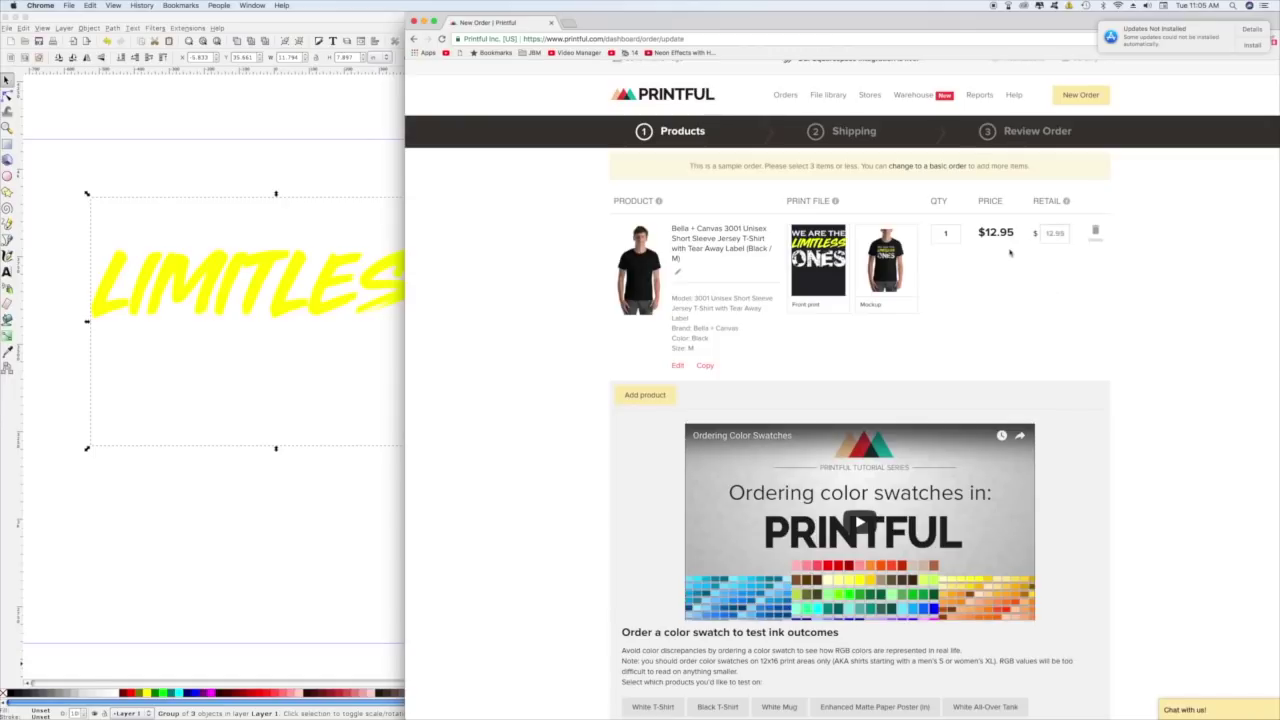
Highlight the T-shirt's price and the discount line in the order totals
left_click_drag(1019, 233, 972, 233)
scroll(1000, 270, "down", 2)
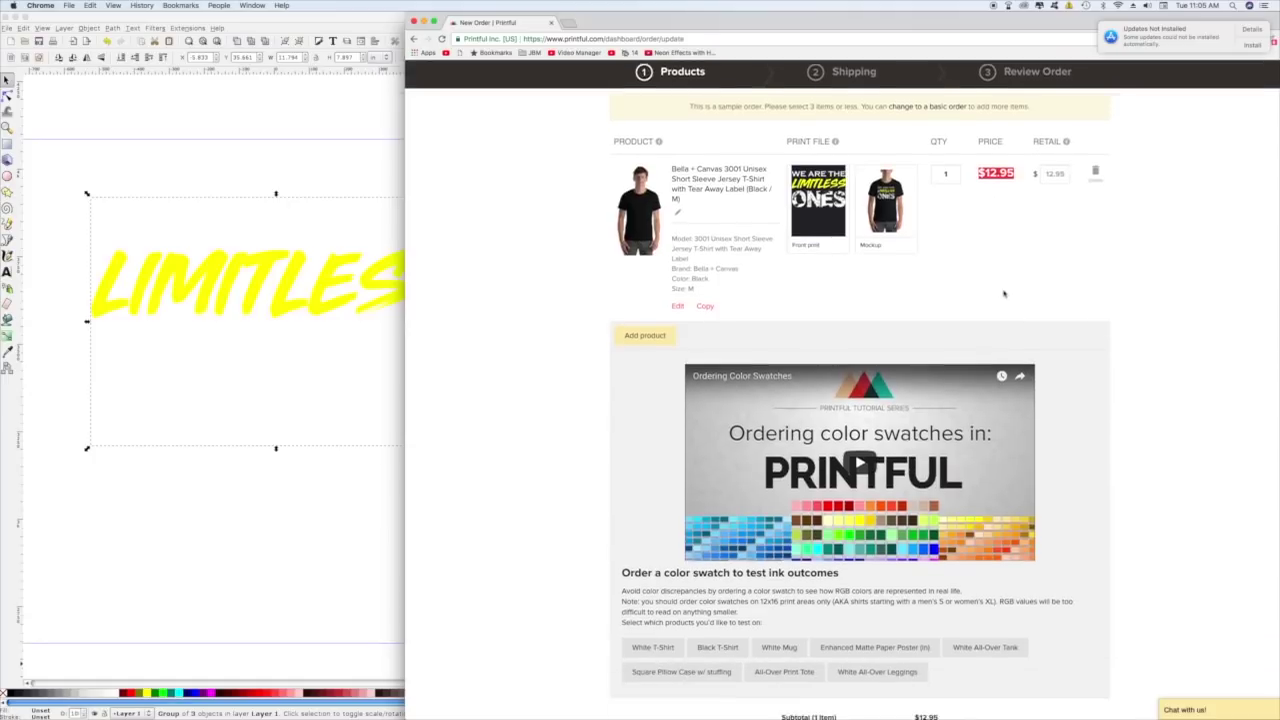
scroll(1004, 293, "down", 5)
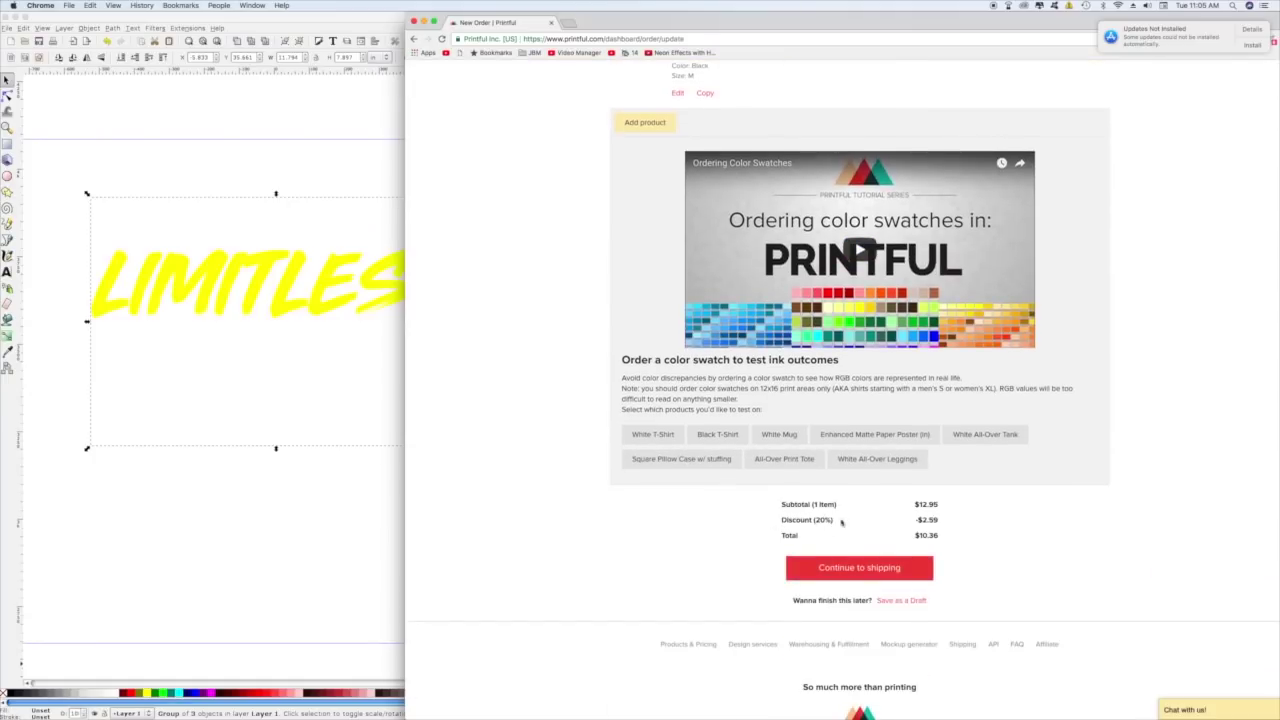
left_click_drag(841, 521, 780, 521)
Review the product details and front print file of the order item and the order totals
scroll(826, 526, "up", 7)
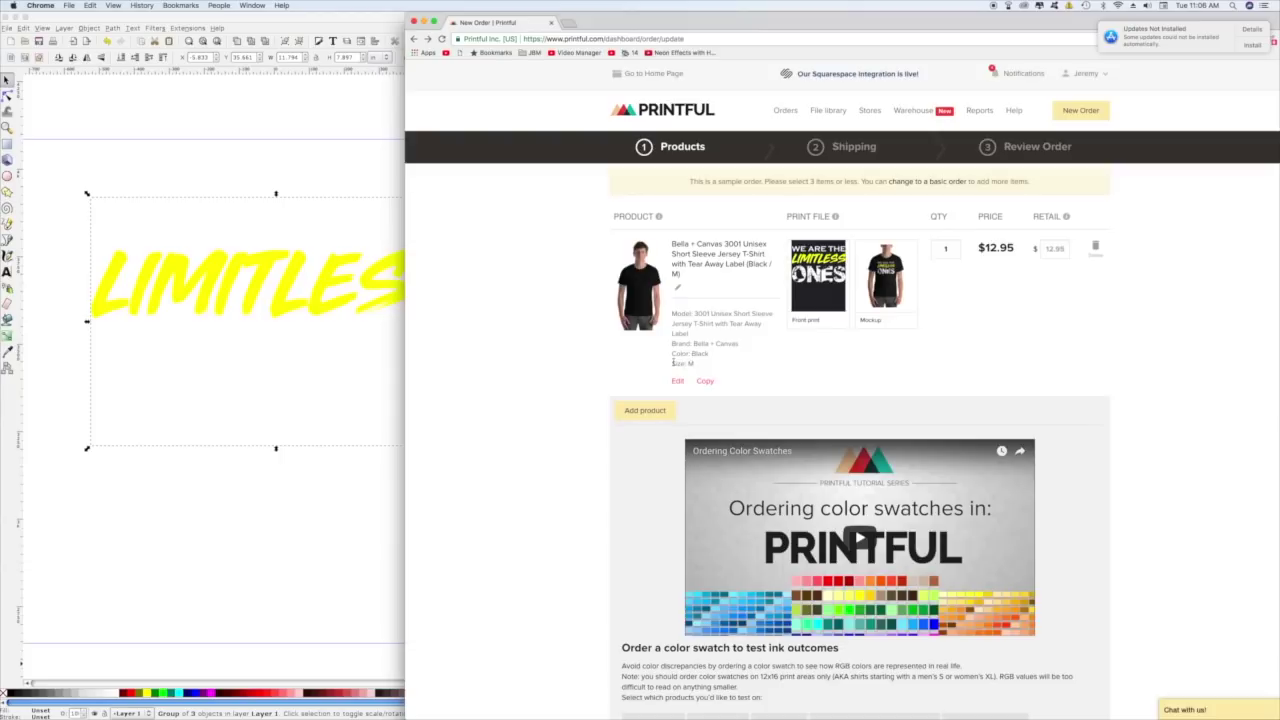
mouse_move(817, 278)
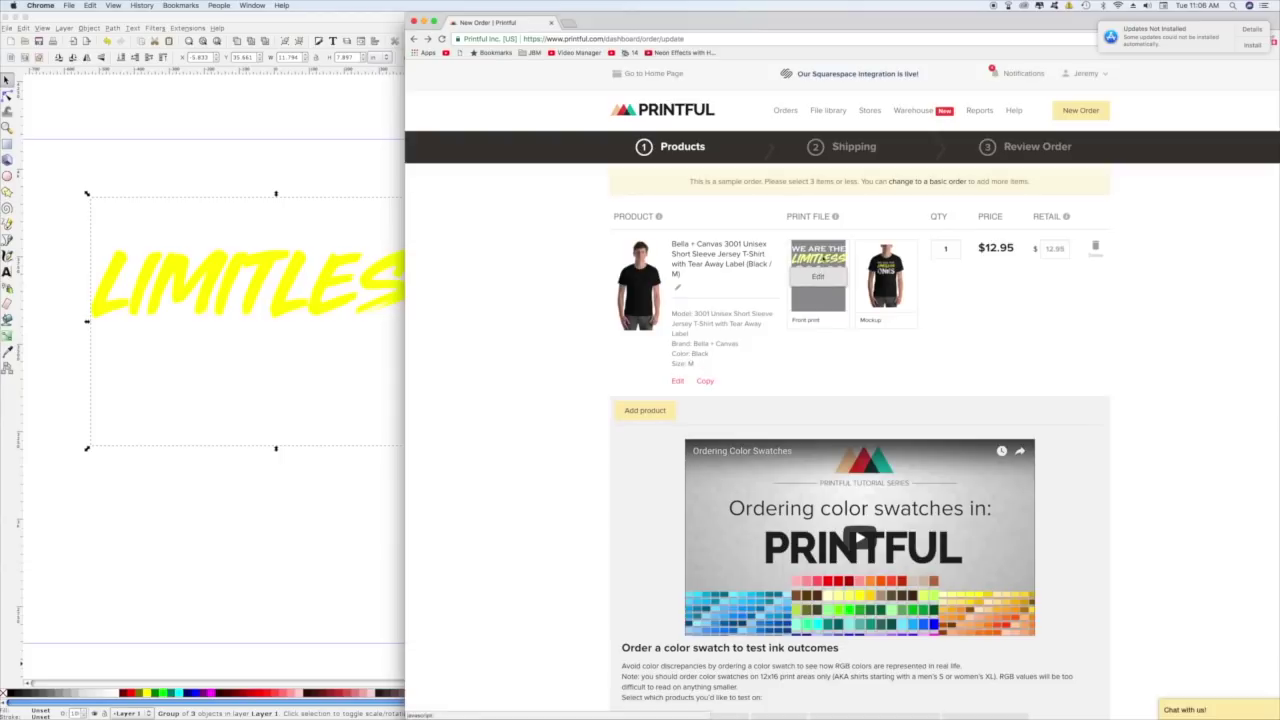
scroll(791, 316, "down", 2)
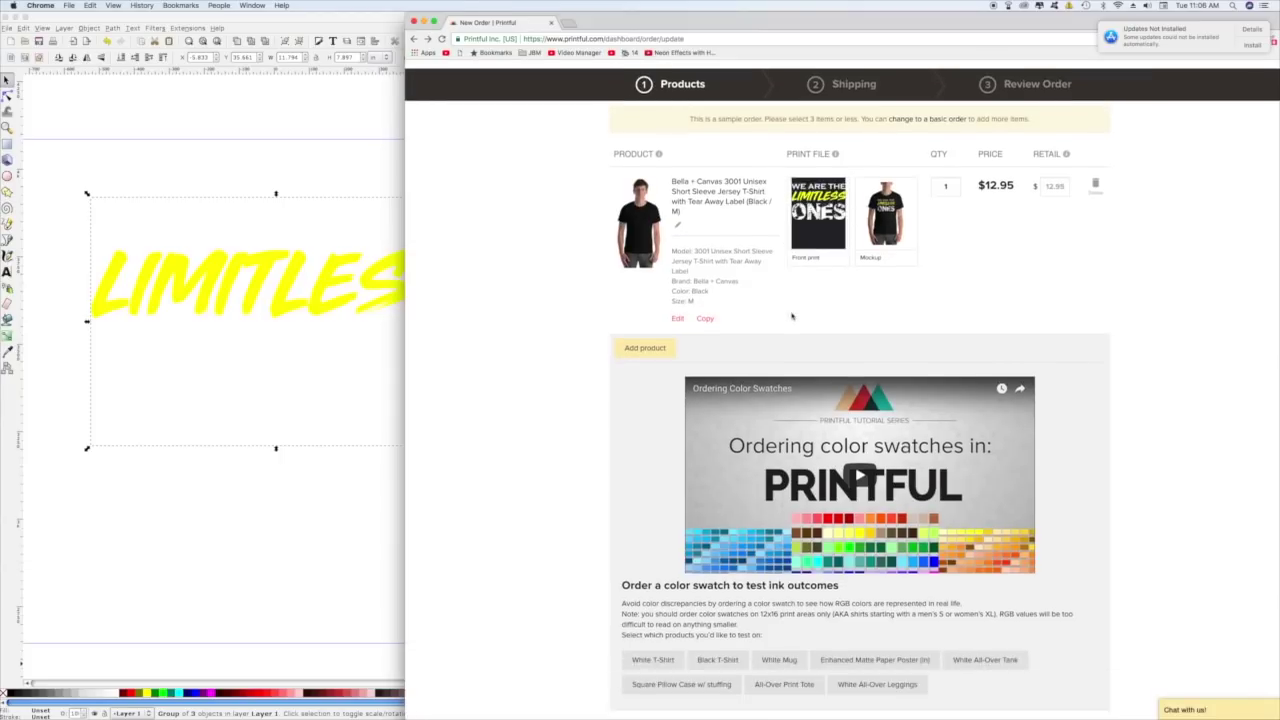
scroll(791, 316, "down", 5)
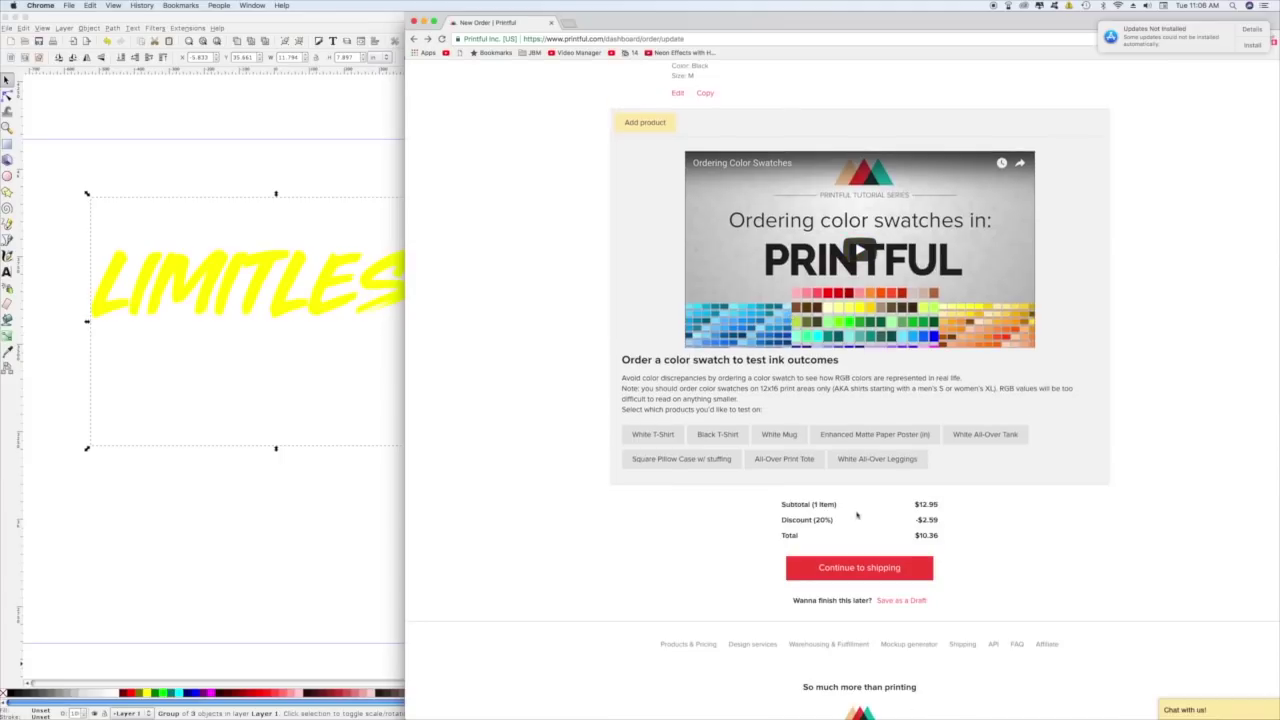